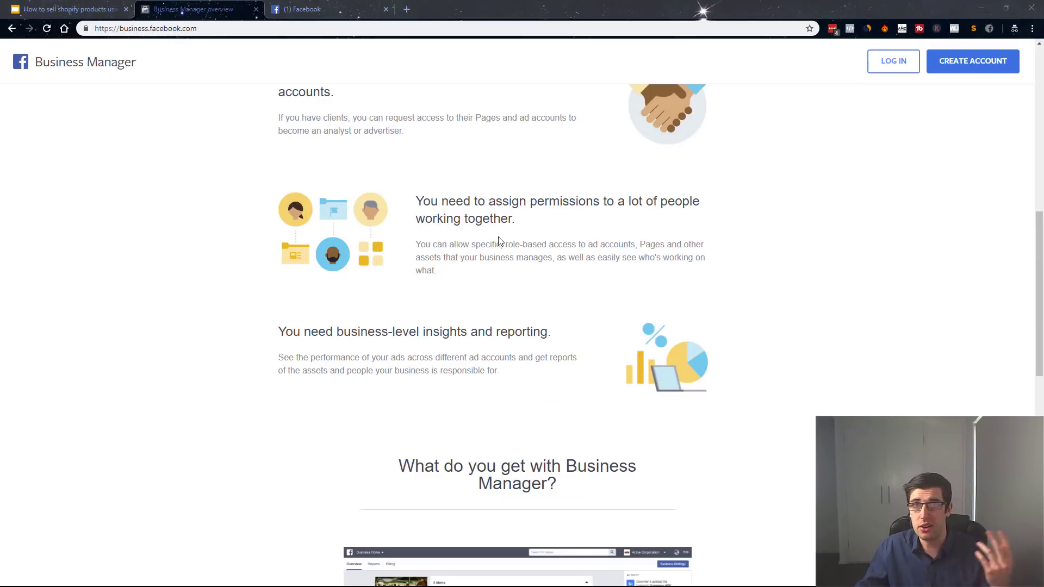
Scroll up the Business Manager overview and switch to the '(1) Facebook' news feed tab.
scroll(658, 344, up, 7)
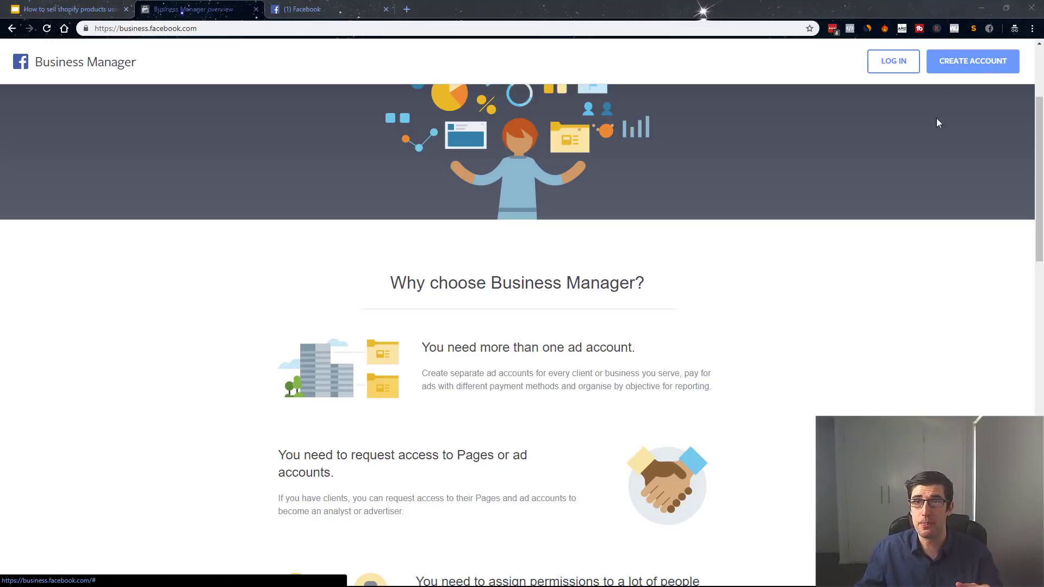
click(302, 10)
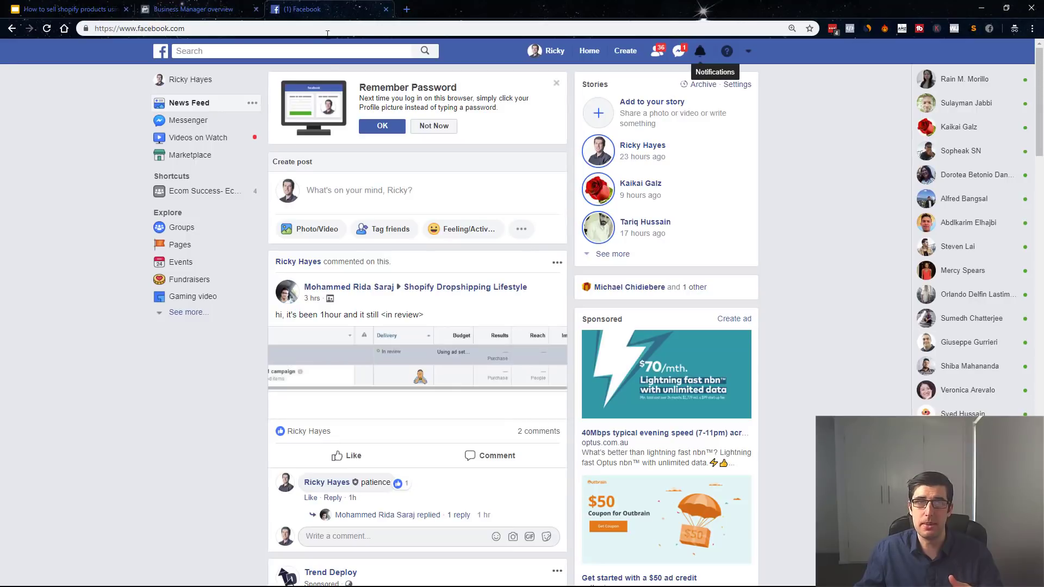
Dismiss the Remember Password prompt and open the Iloveshopify Business Manager from the account menu.
click(556, 86)
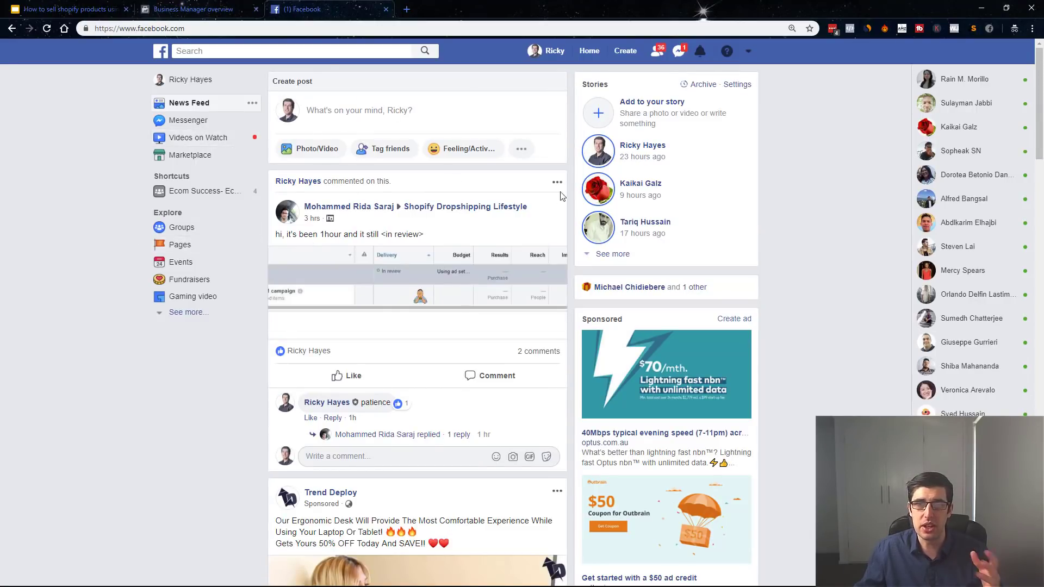
click(750, 52)
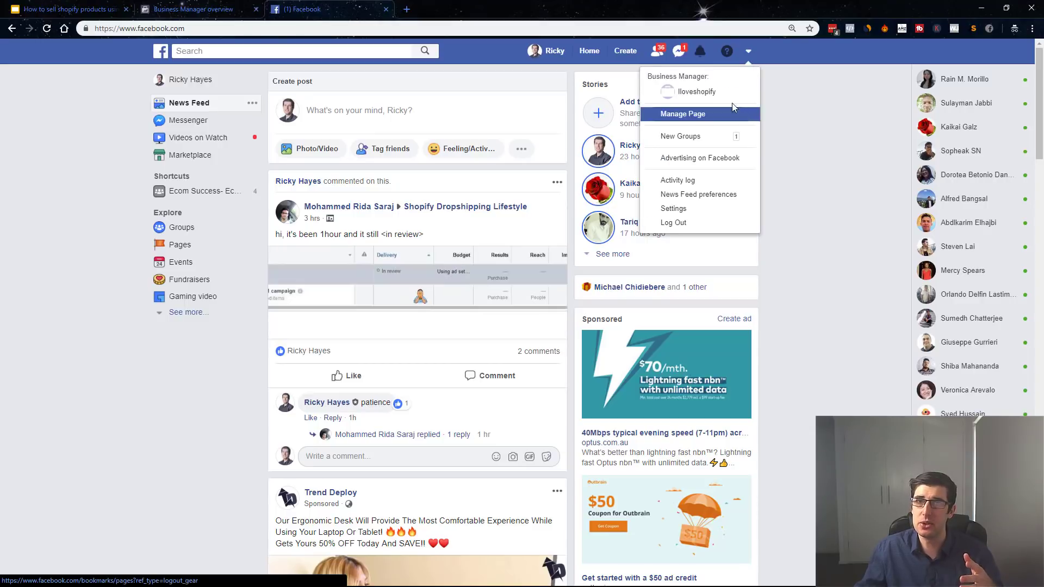
click(686, 89)
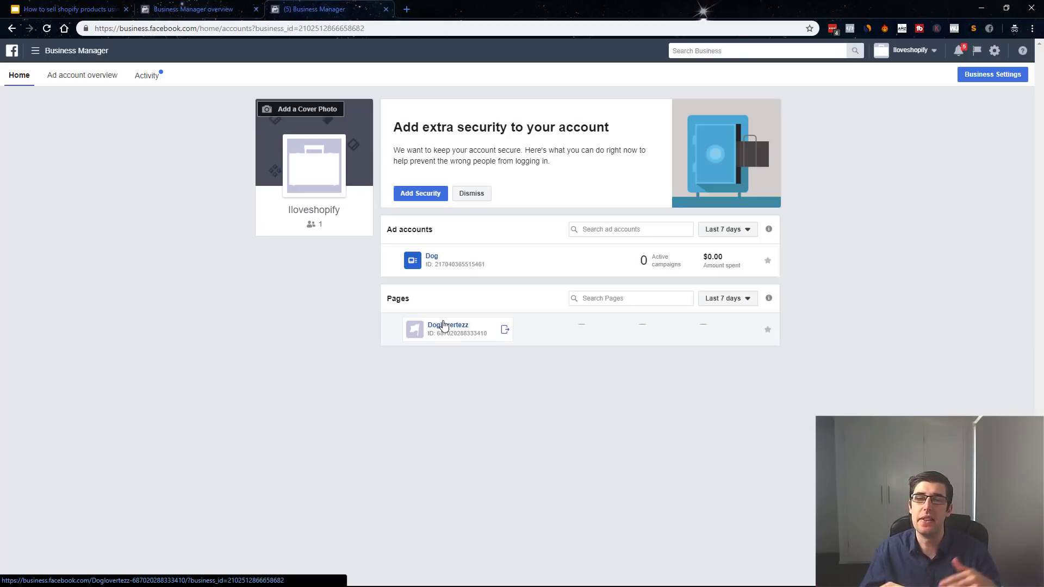
Open the Doglovertezz page's Settings, then go back to the Business Manager home tab.
click(444, 326)
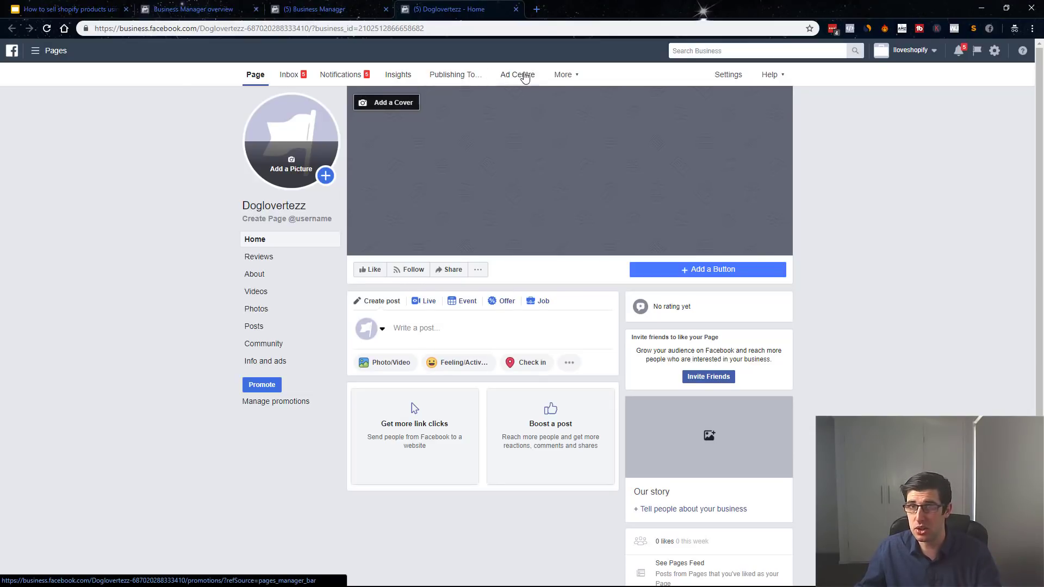
click(737, 79)
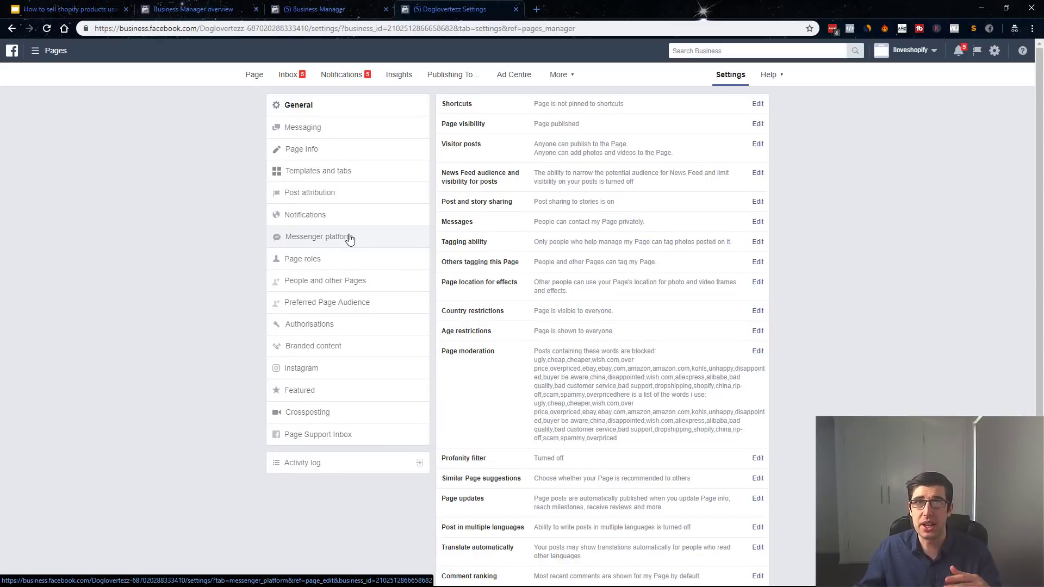
click(337, 8)
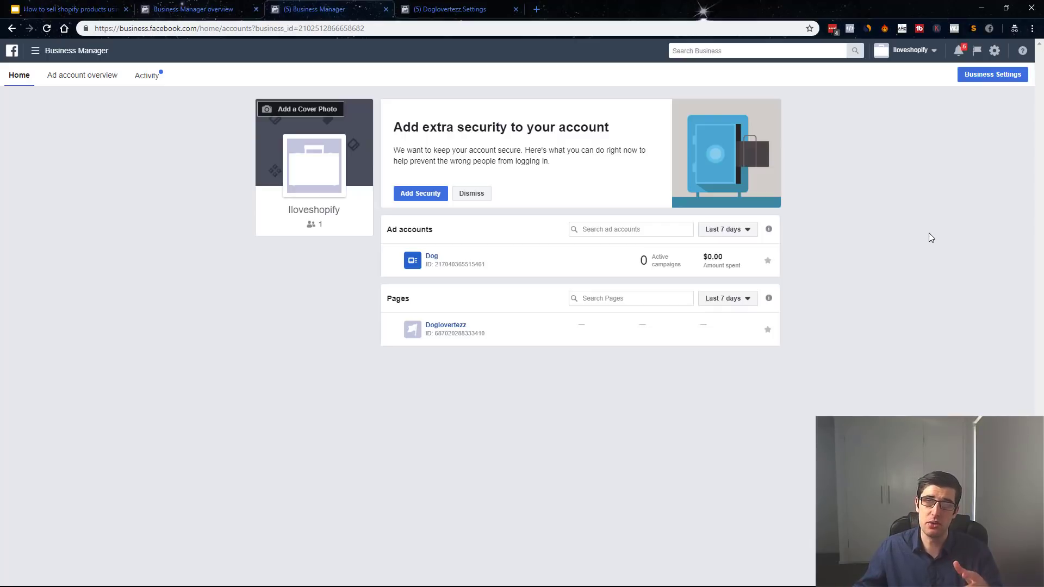
Open Business Settings > Pages, start a Brand or Product page, then cancel without creating it.
click(991, 75)
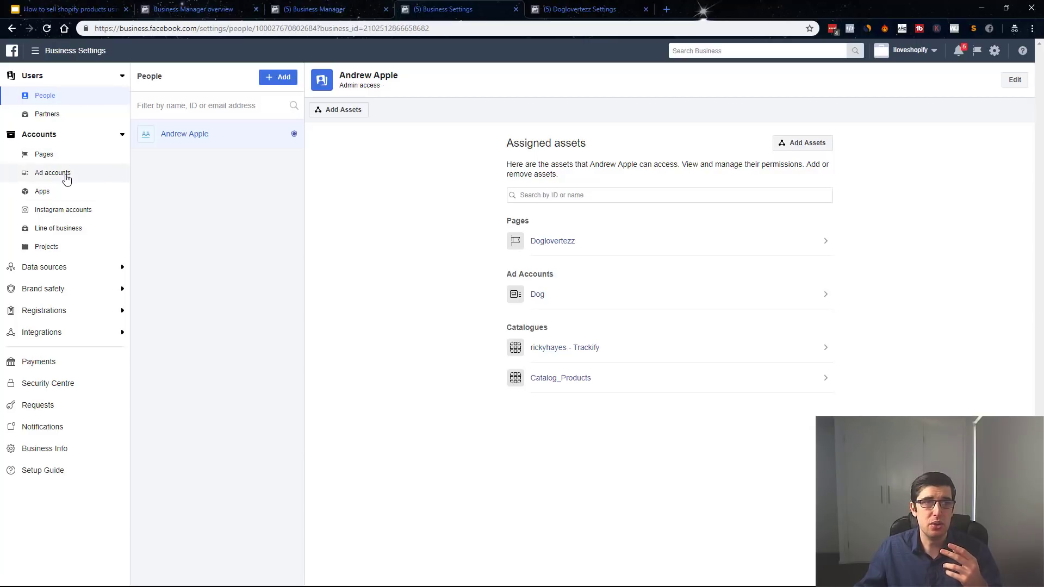
click(57, 156)
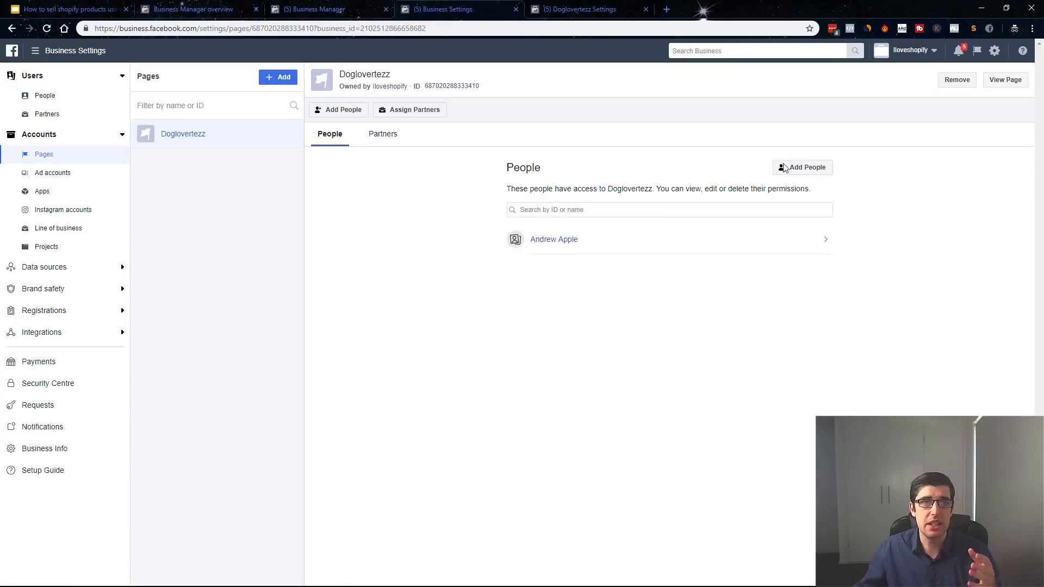
click(277, 77)
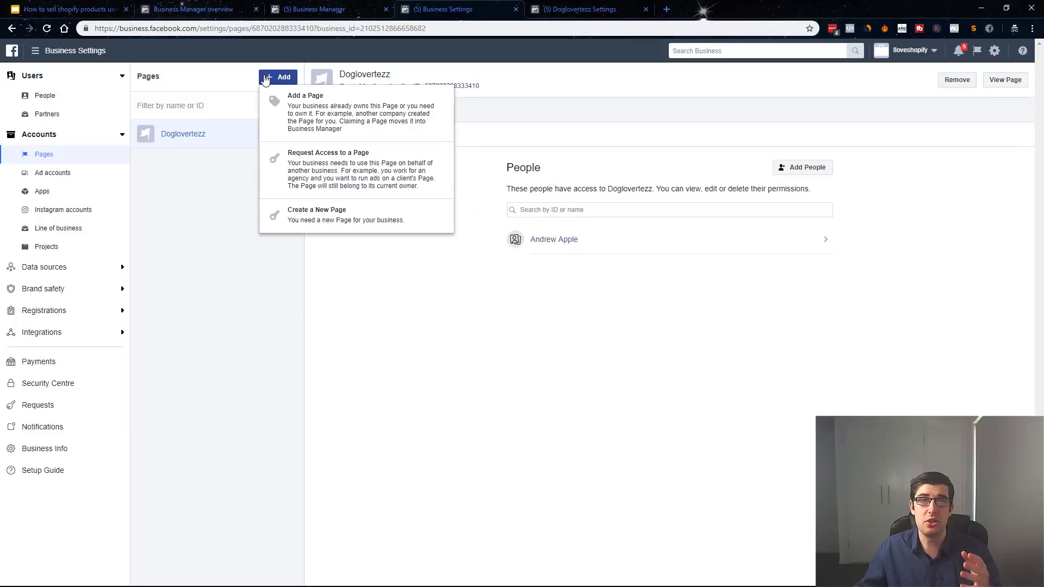
click(360, 220)
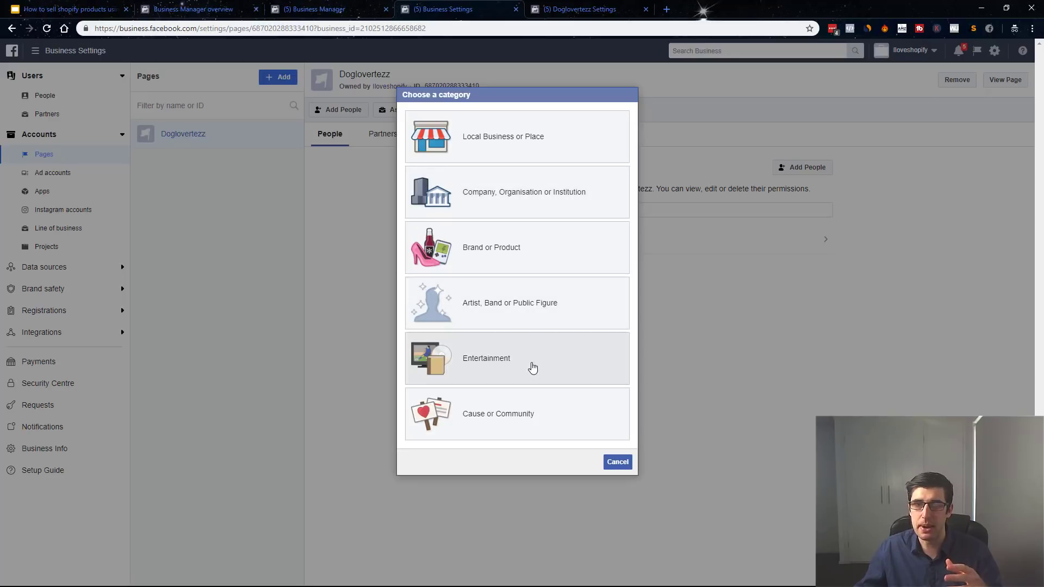
click(514, 246)
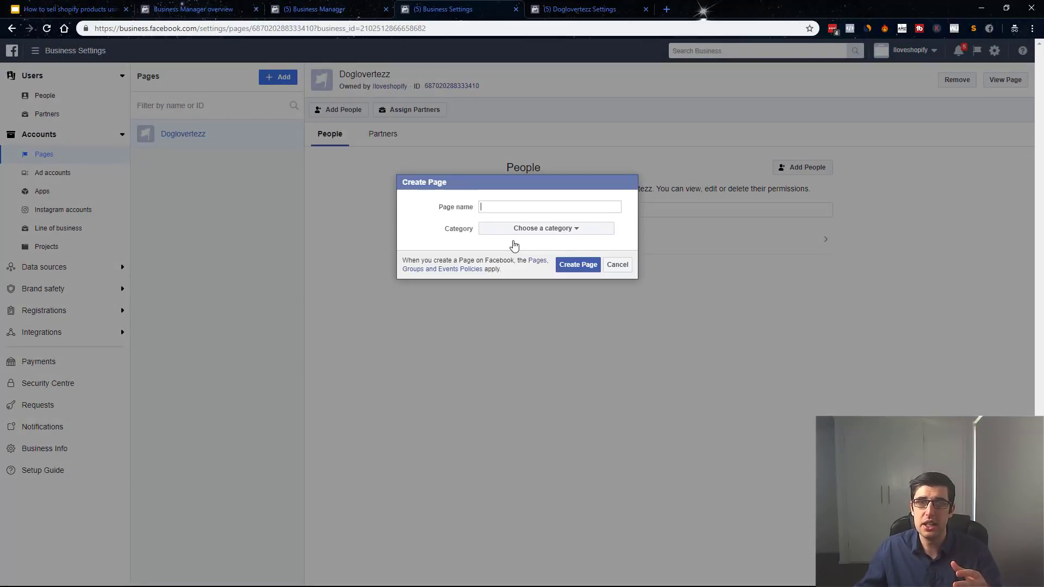
click(513, 229)
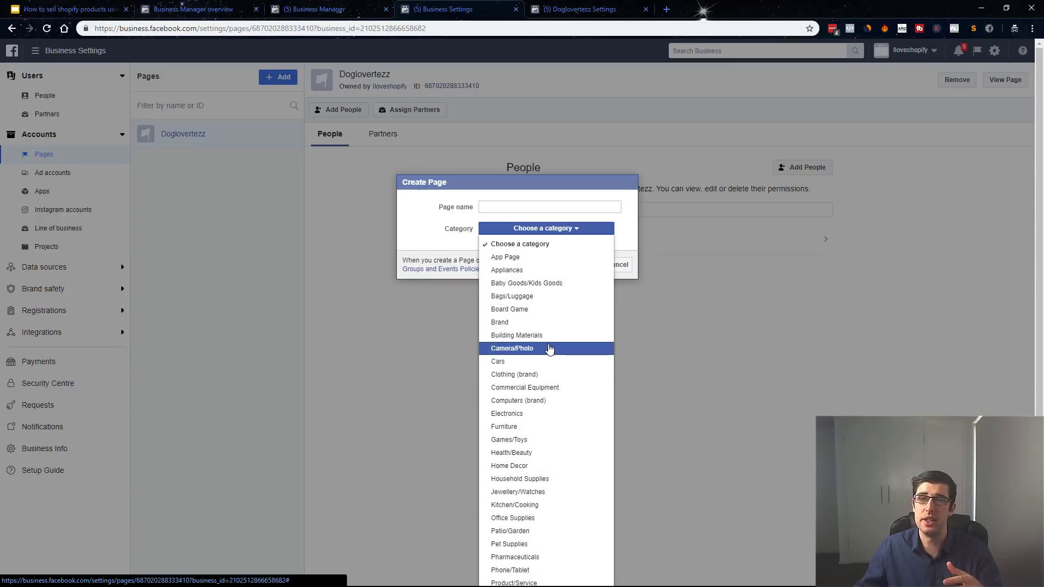
scroll(550, 337, down, 2)
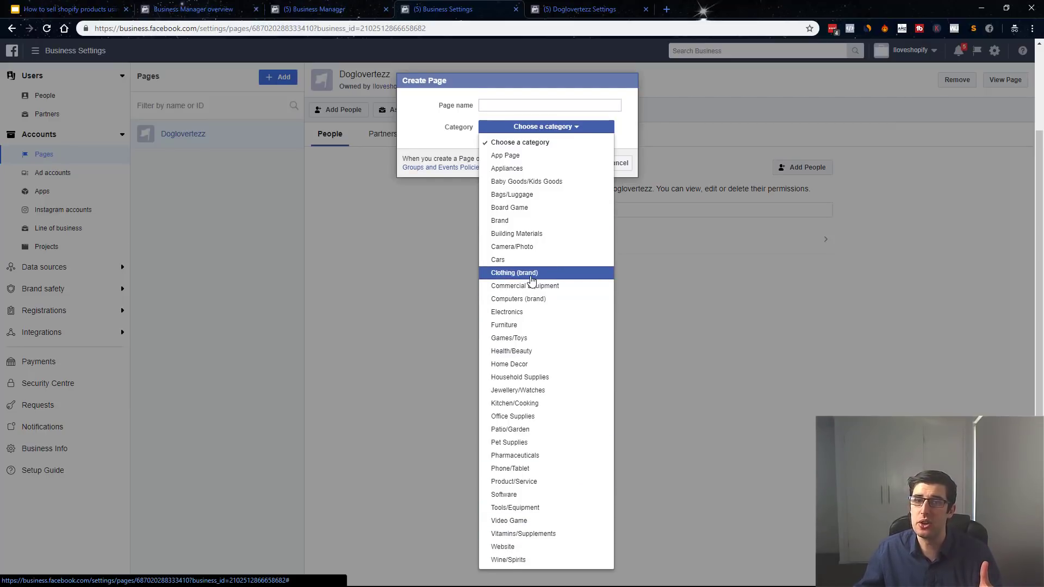
click(633, 117)
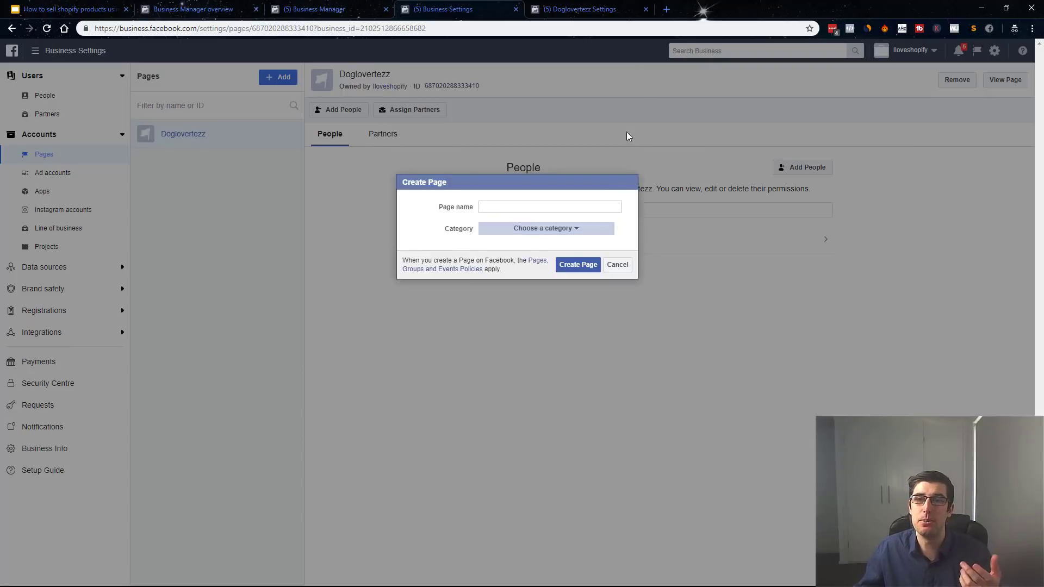
click(617, 264)
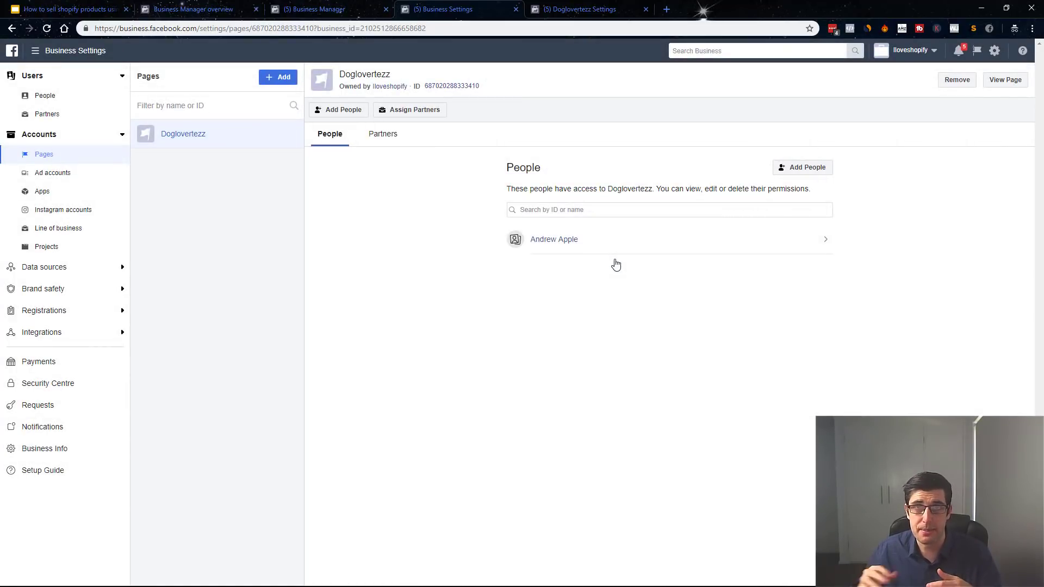
Show the Dog ad account under Ad accounts, opening and closing the new ad account form twice.
click(40, 174)
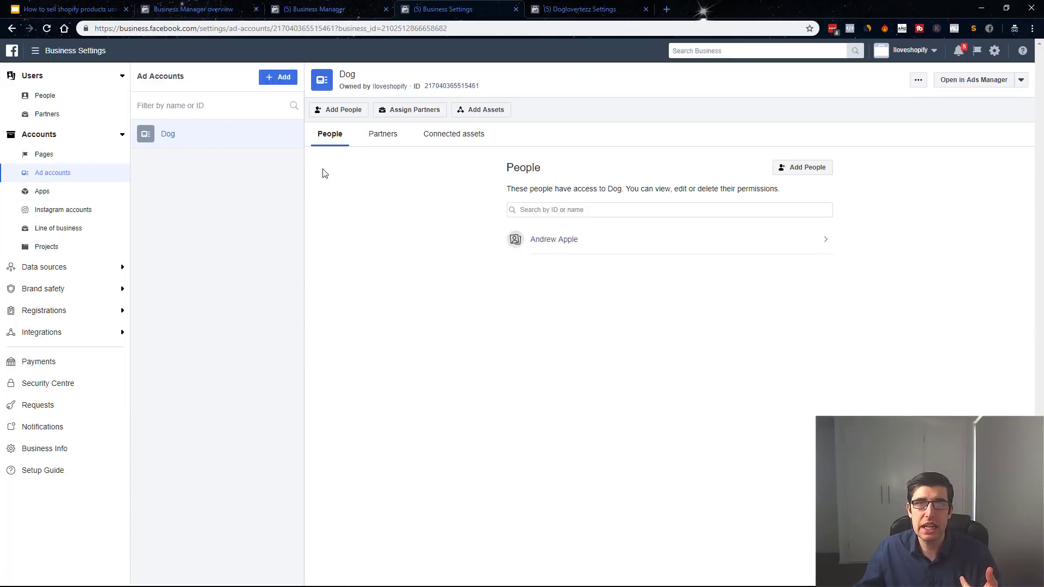
click(271, 82)
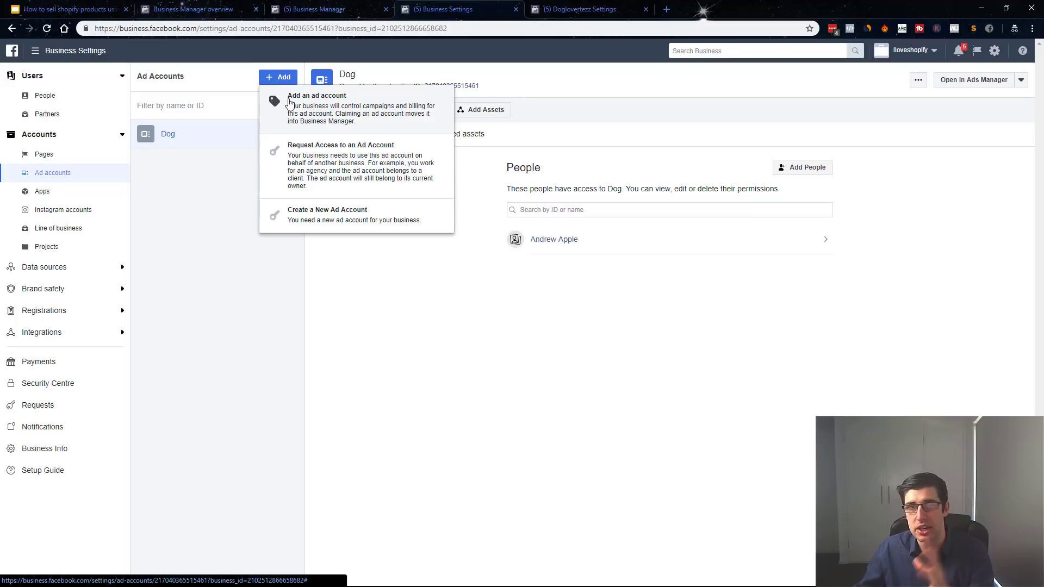
click(333, 226)
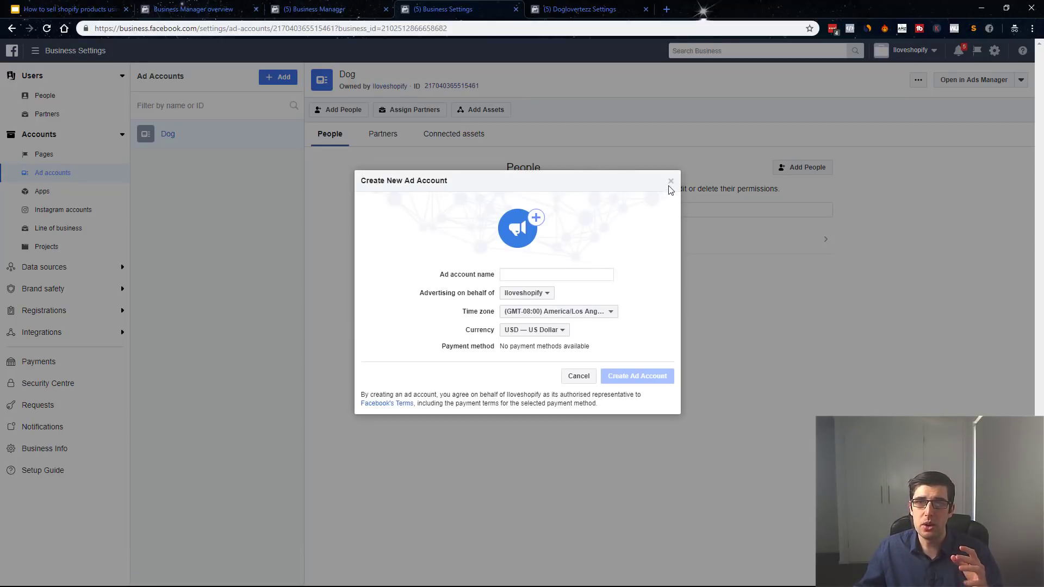
click(670, 181)
click(279, 77)
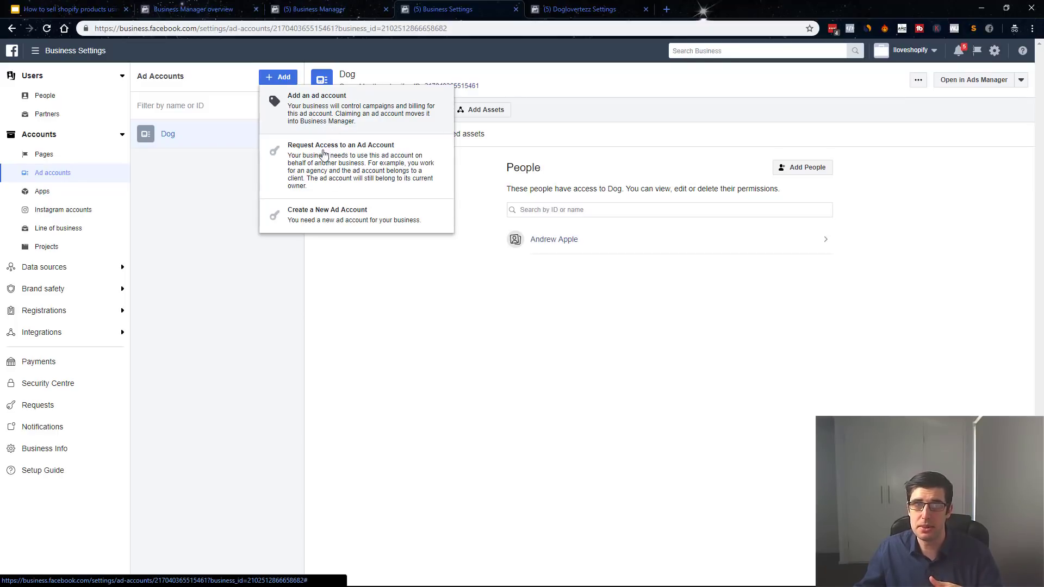
click(360, 224)
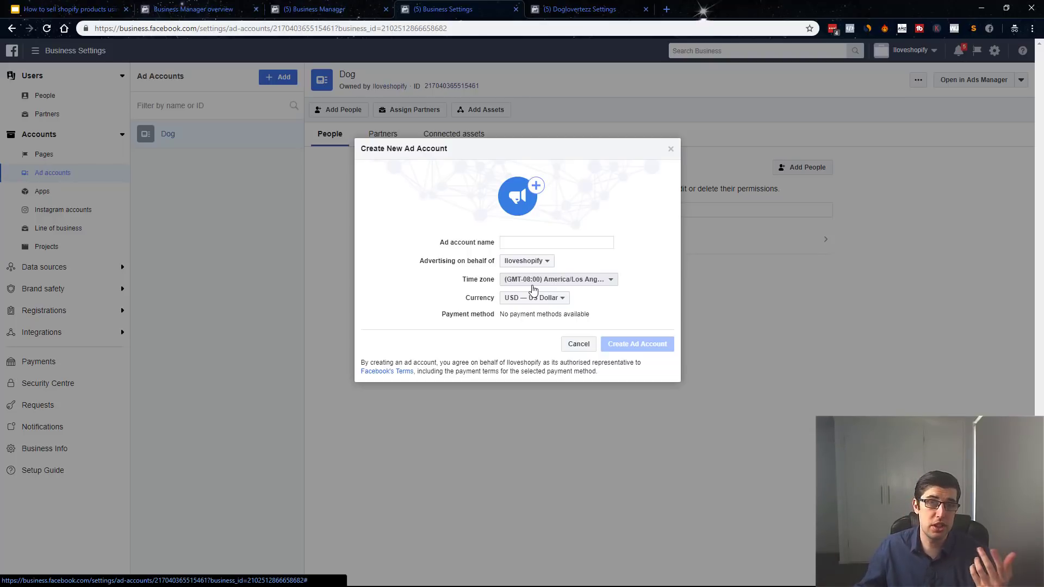
click(671, 149)
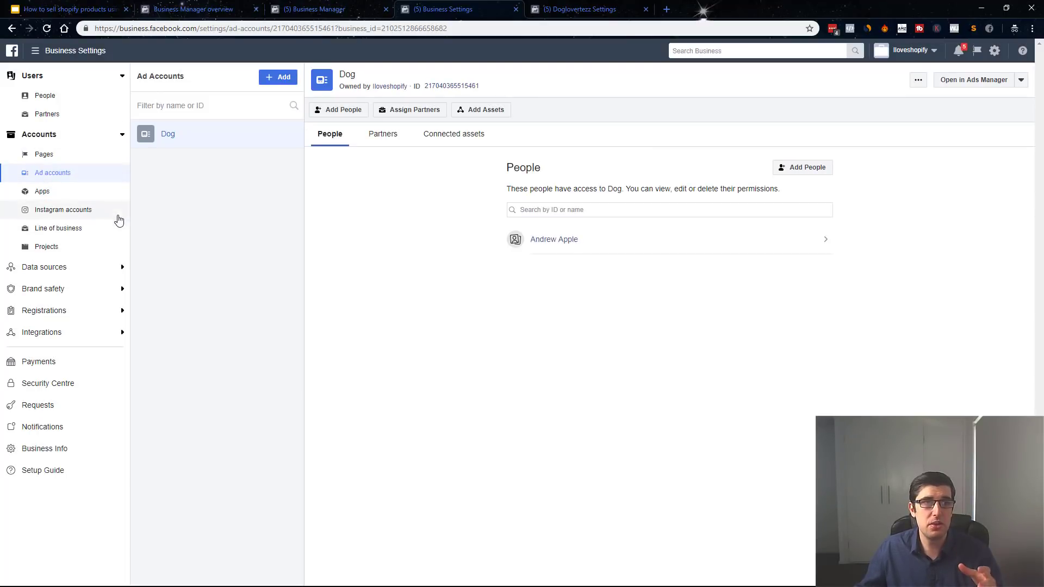
click(57, 362)
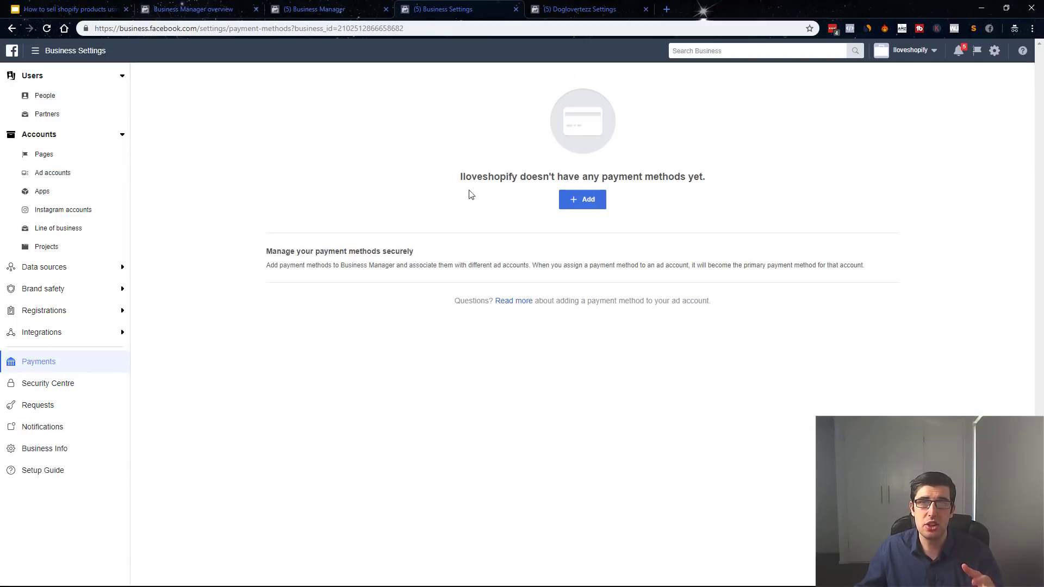
Start adding a payment method, then cancel the dialog without entering a card.
click(588, 201)
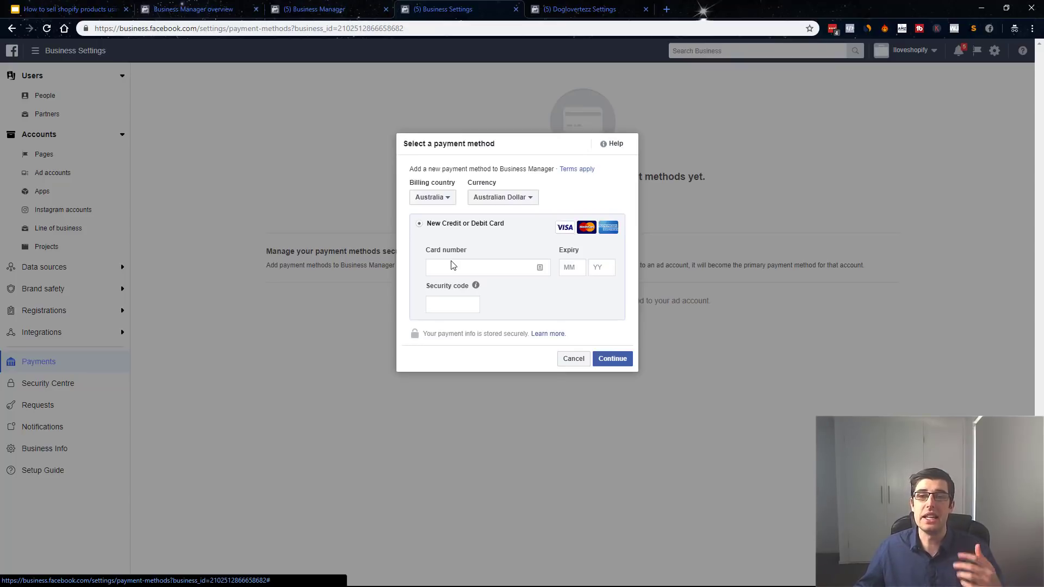
click(575, 362)
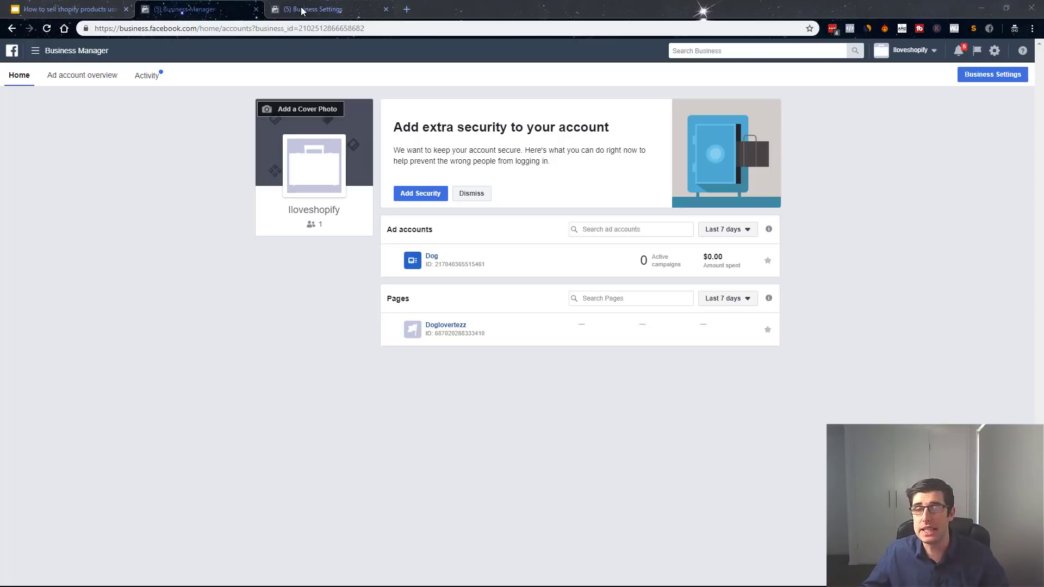
In Business Settings > Data Sources > Pixels, create a pixel named 'your store name'.
click(302, 11)
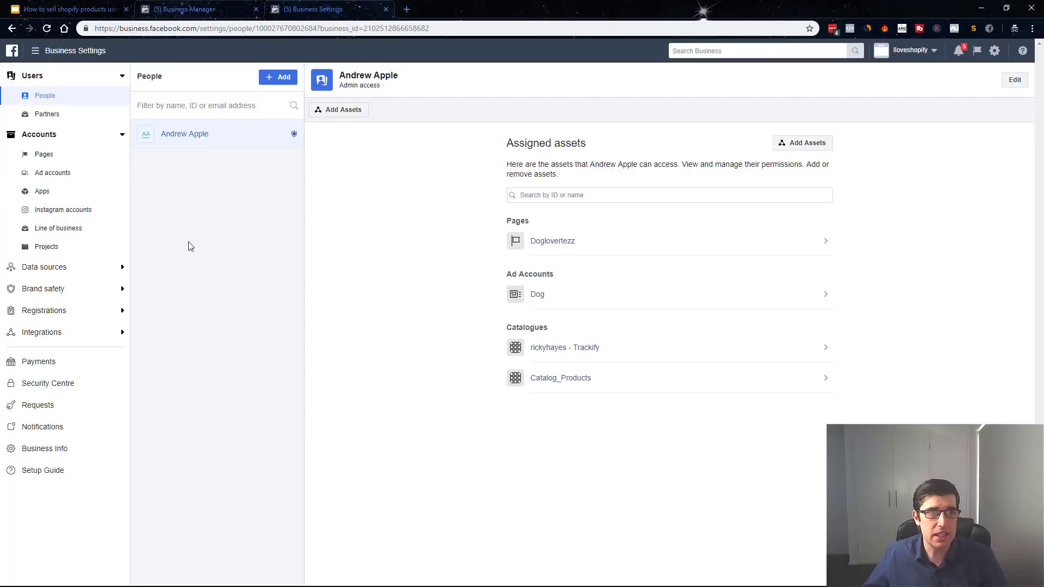
click(53, 274)
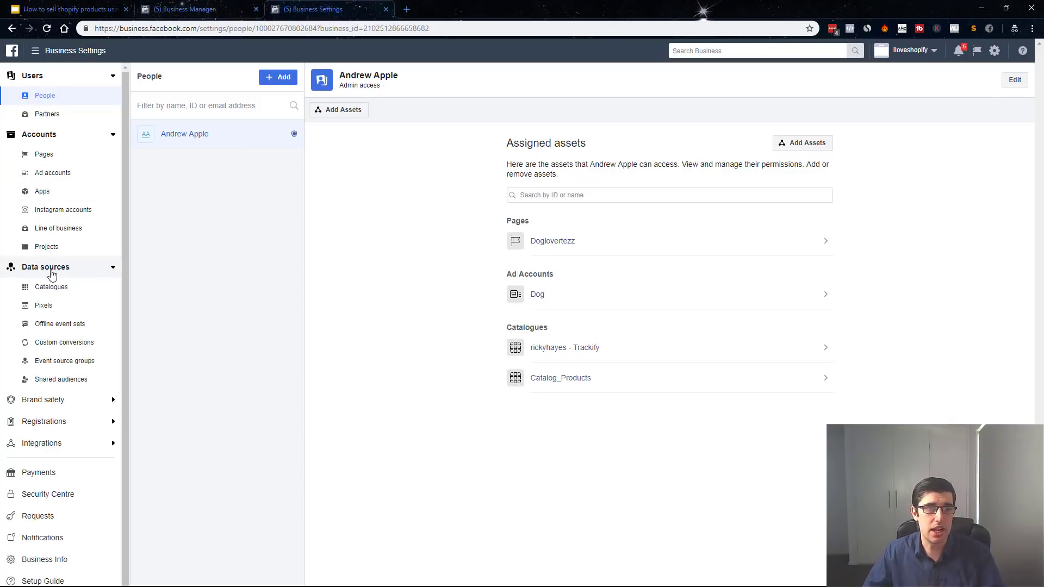
click(48, 308)
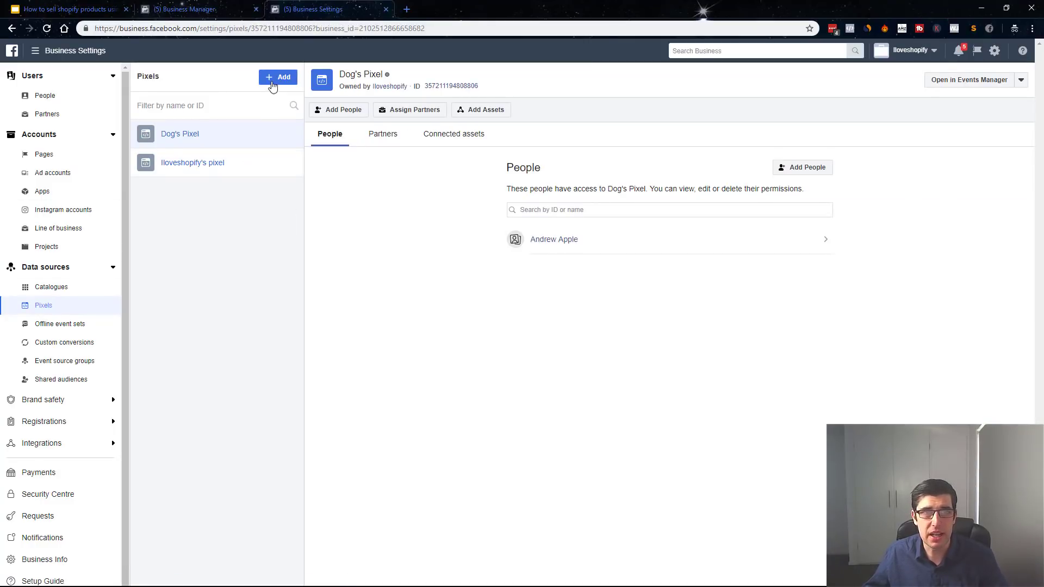
click(274, 81)
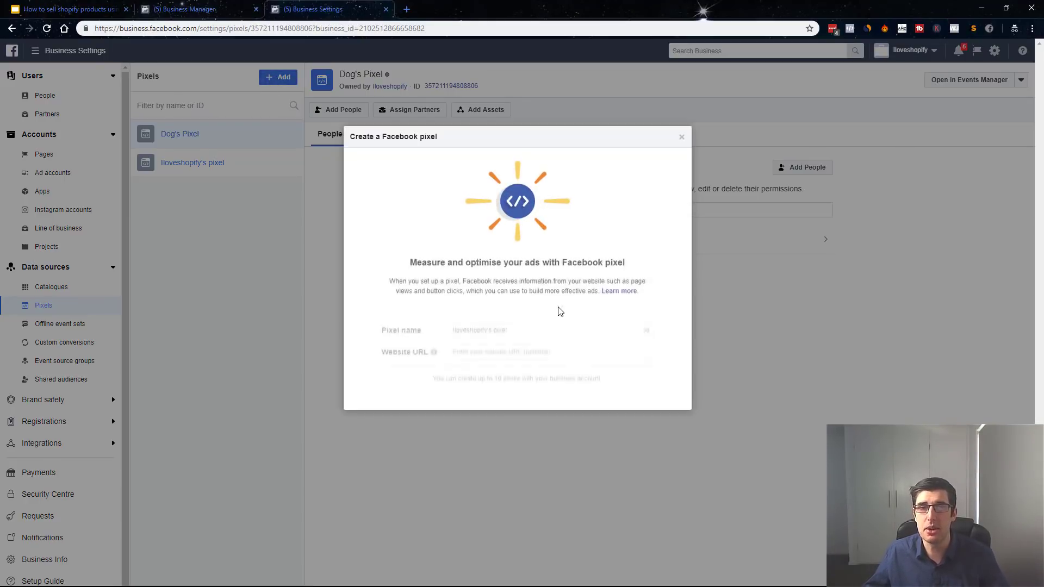
triple_click(521, 316)
text(yo)
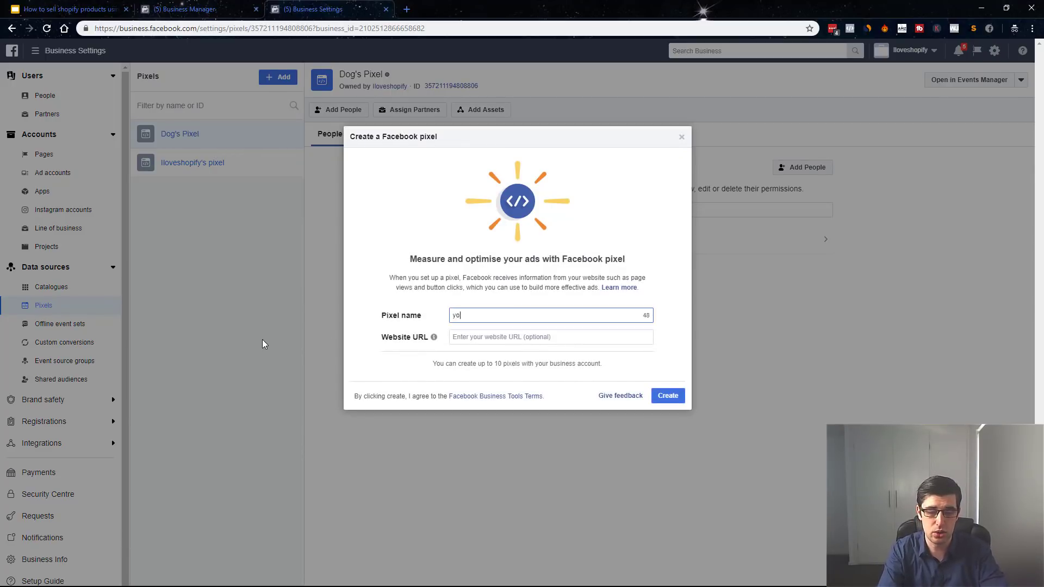
text(ur store name)
key(Tab)
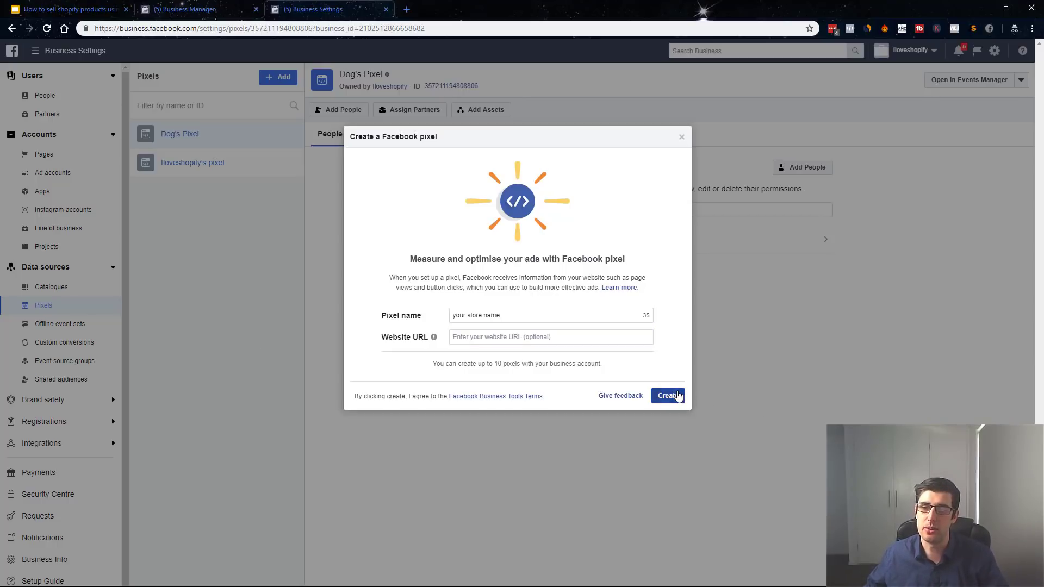
click(671, 395)
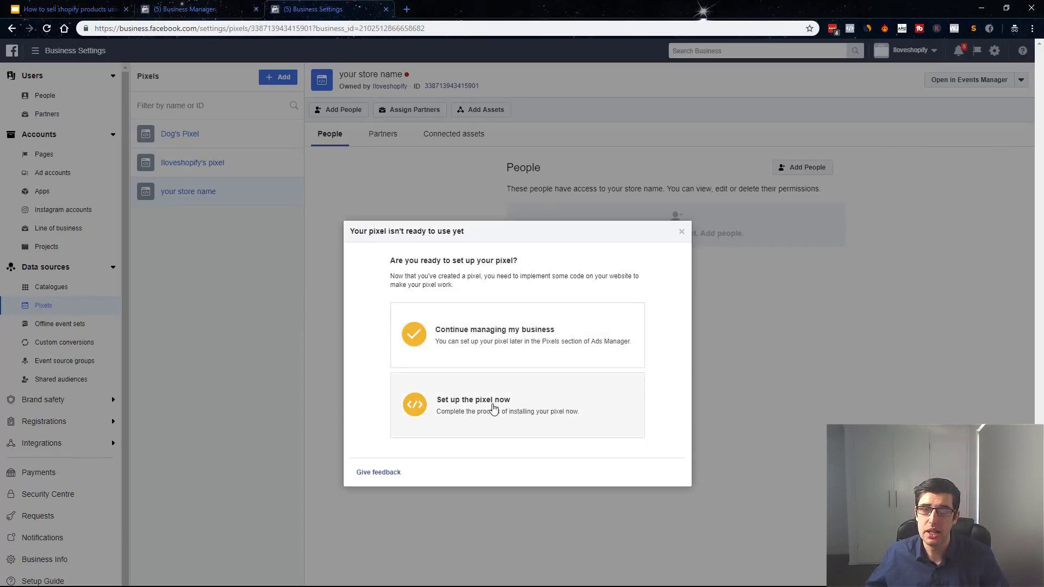
Set up the pixel now through the Shopify partner platform, advancing to the pixel ID step.
click(493, 407)
click(552, 208)
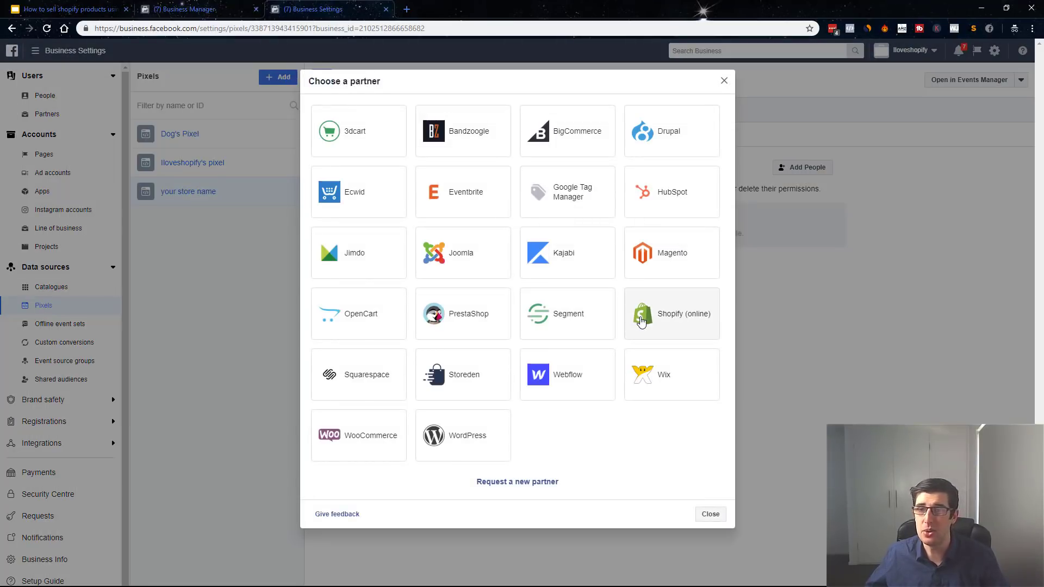
click(657, 320)
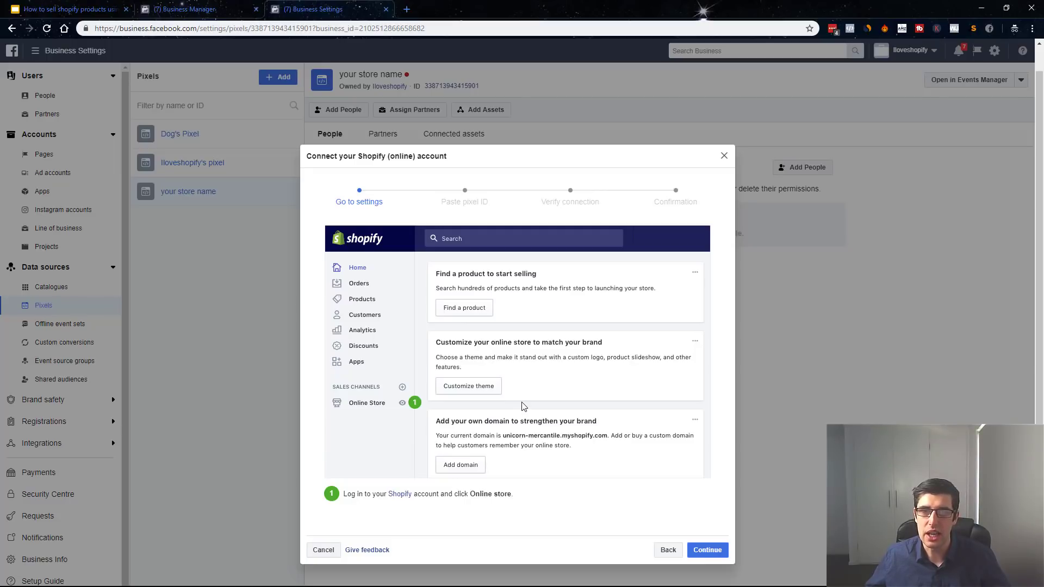
click(713, 551)
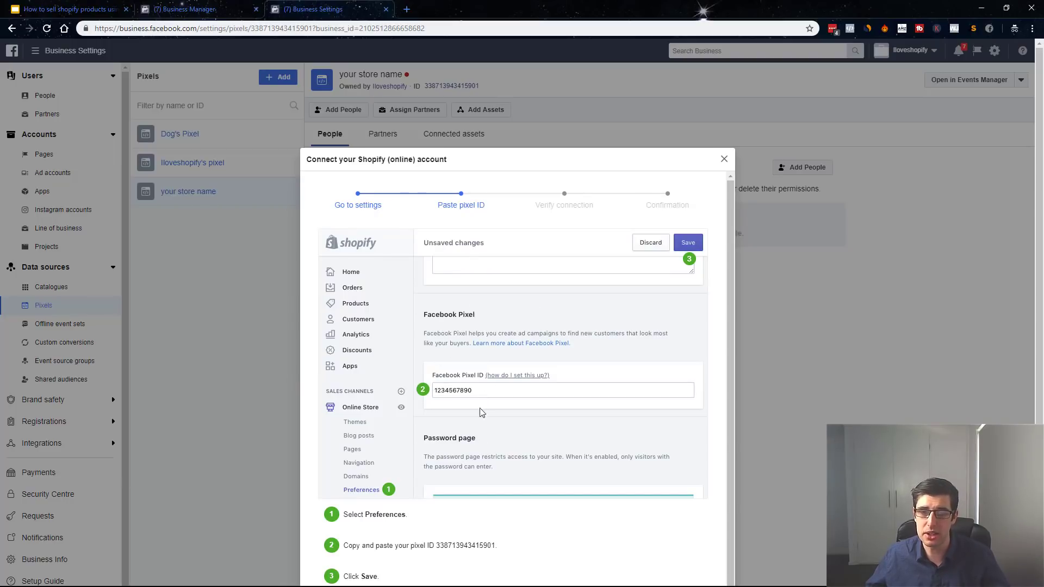
Copy the pixel ID, reach Verify connection showing no activity, and close the Shopify setup.
drag(499, 546, 437, 544)
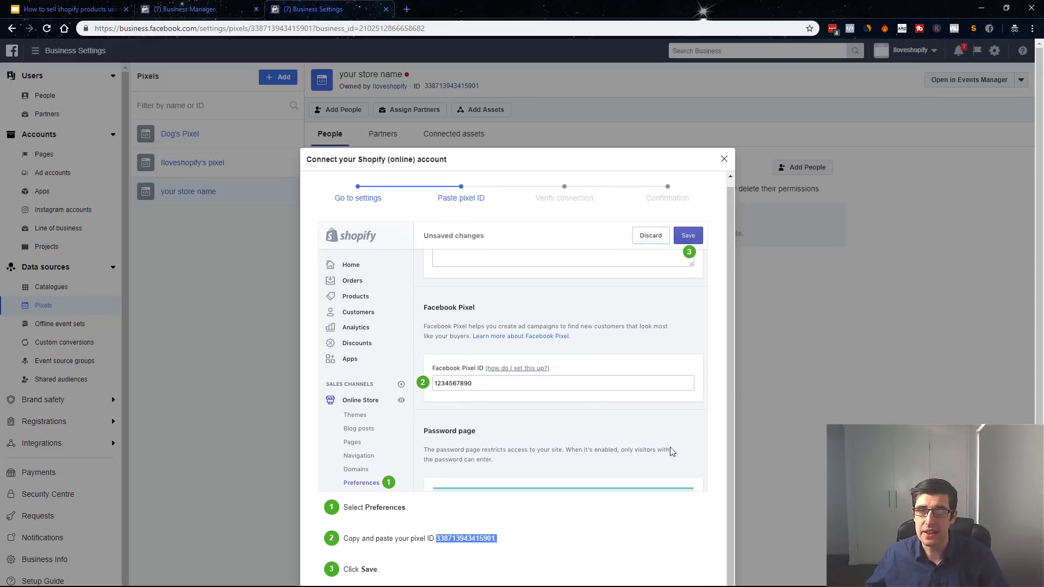
scroll(749, 262, down, 3)
click(707, 549)
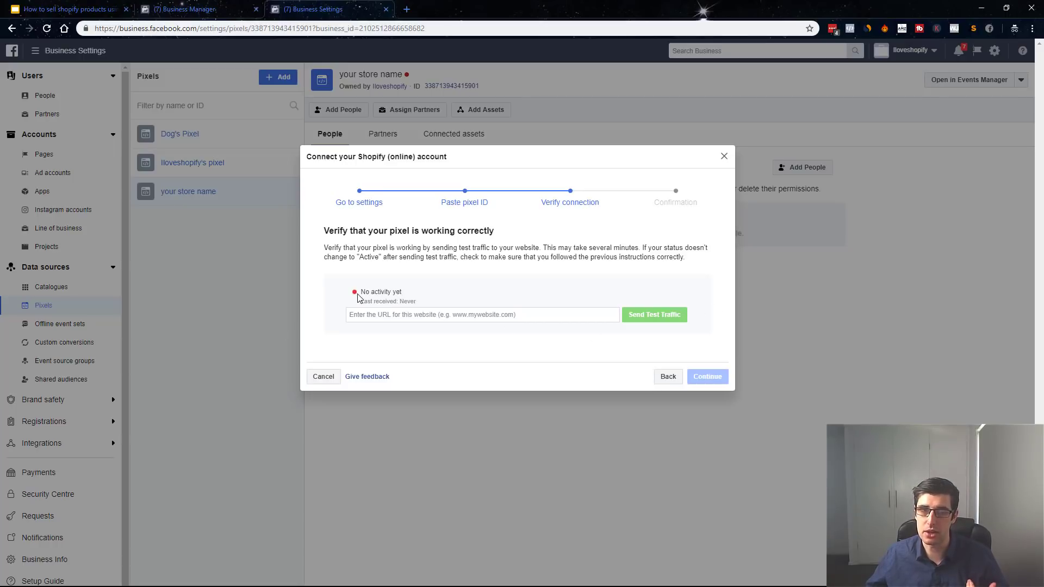
drag(365, 293, 413, 294)
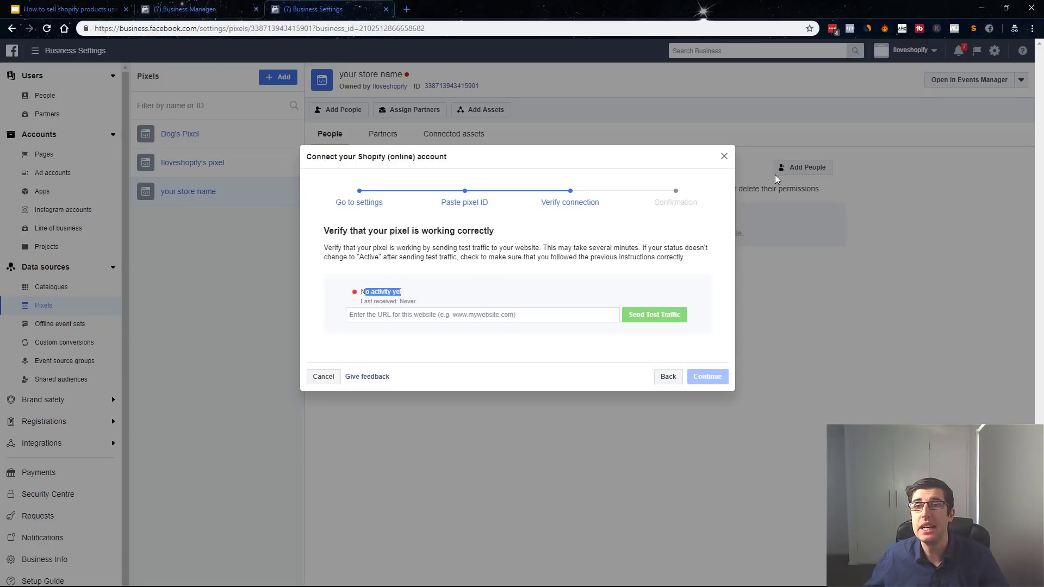
click(724, 157)
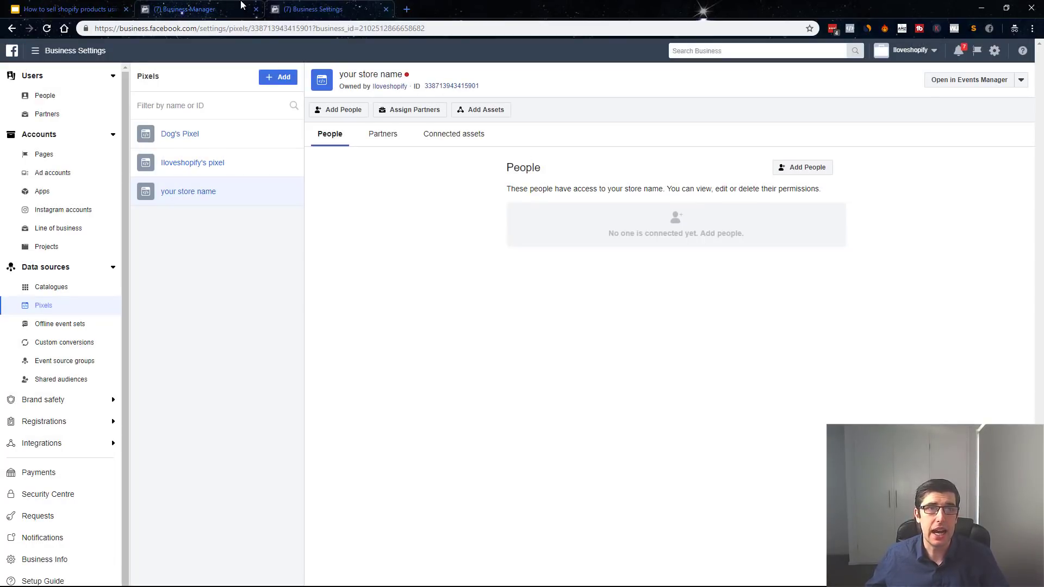
From the Business Manager home, open the Dog ad account in Ads Manager and start a new campaign.
click(209, 5)
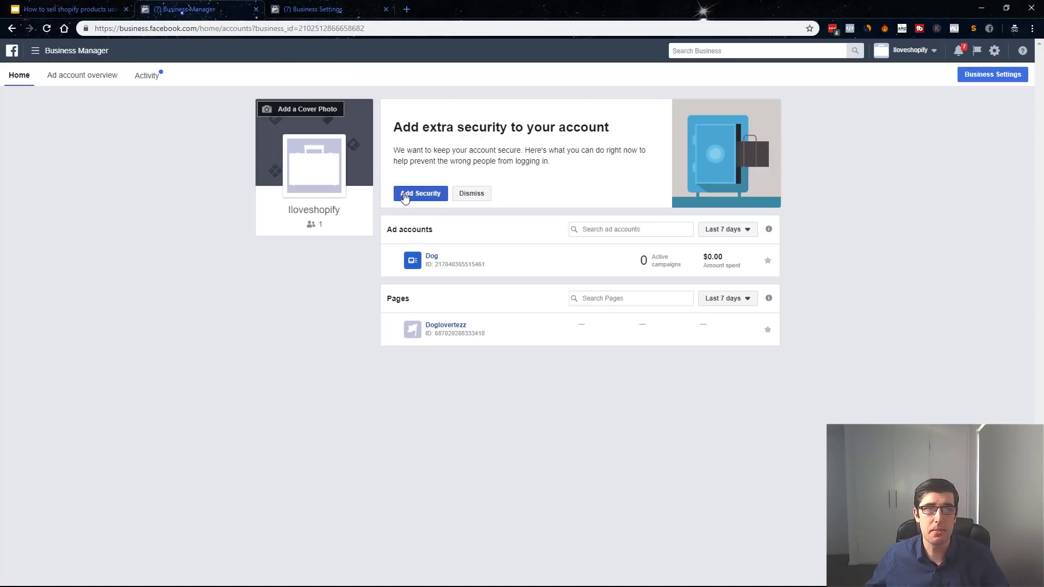
click(435, 258)
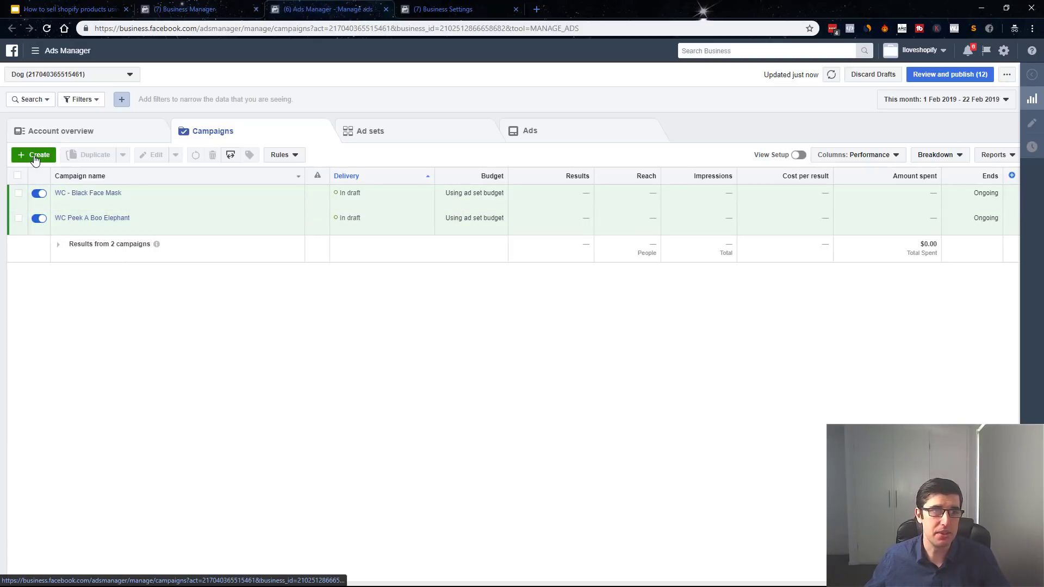
click(35, 156)
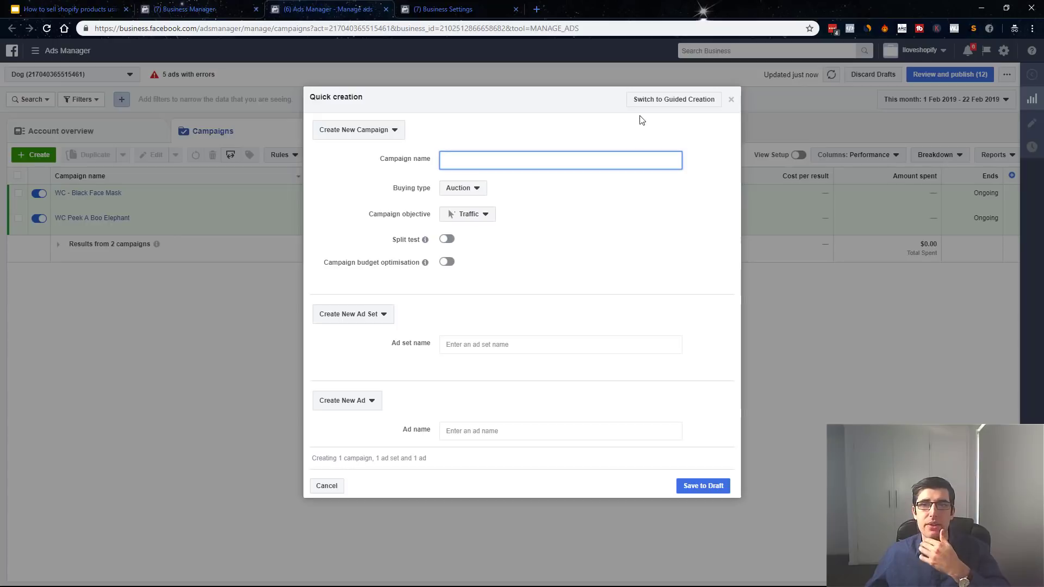
Switch the new campaign from Quick creation to Guided Creation.
click(658, 105)
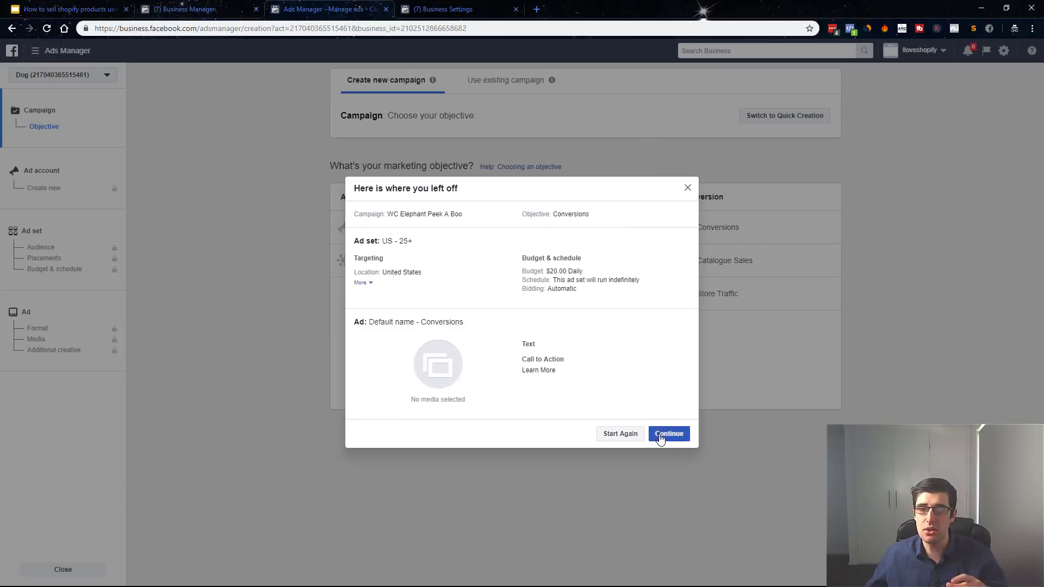
Discard the old campaign draft by choosing Start Again.
click(609, 439)
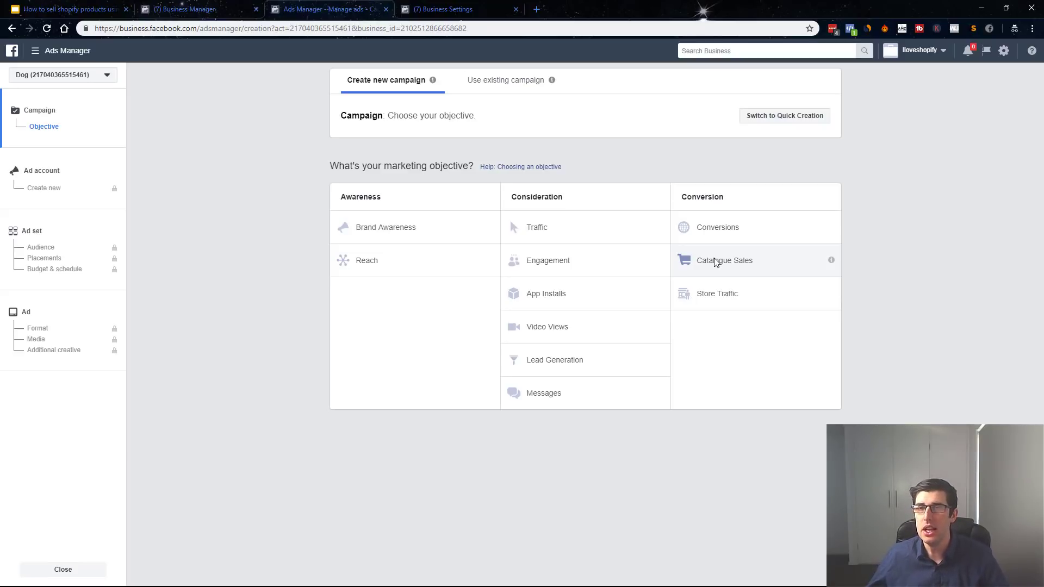
Choose the Conversions objective and accept the ad account's country, currency and time zone.
click(754, 234)
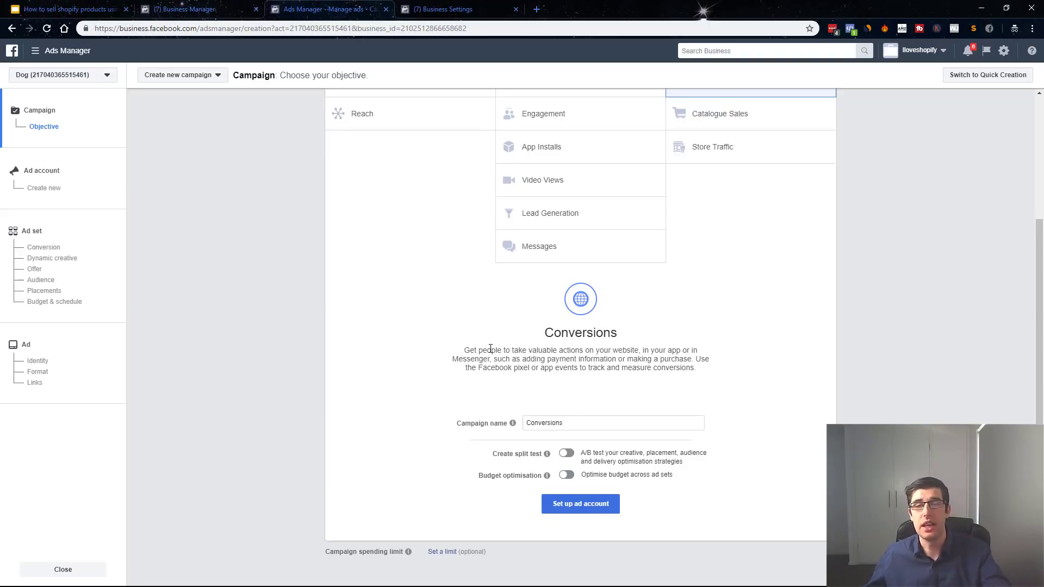
double_click(576, 421)
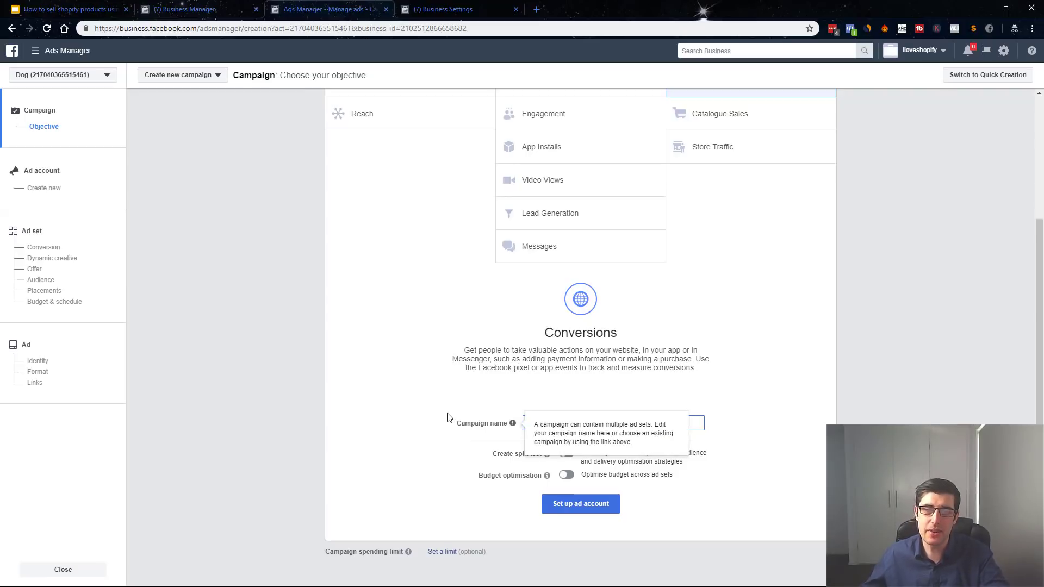
click(599, 510)
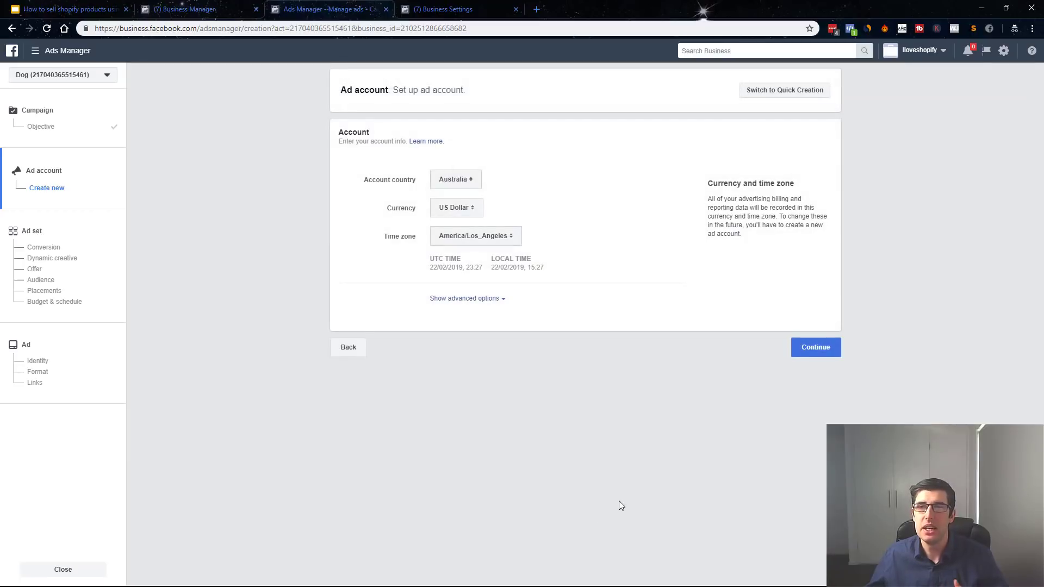
click(821, 351)
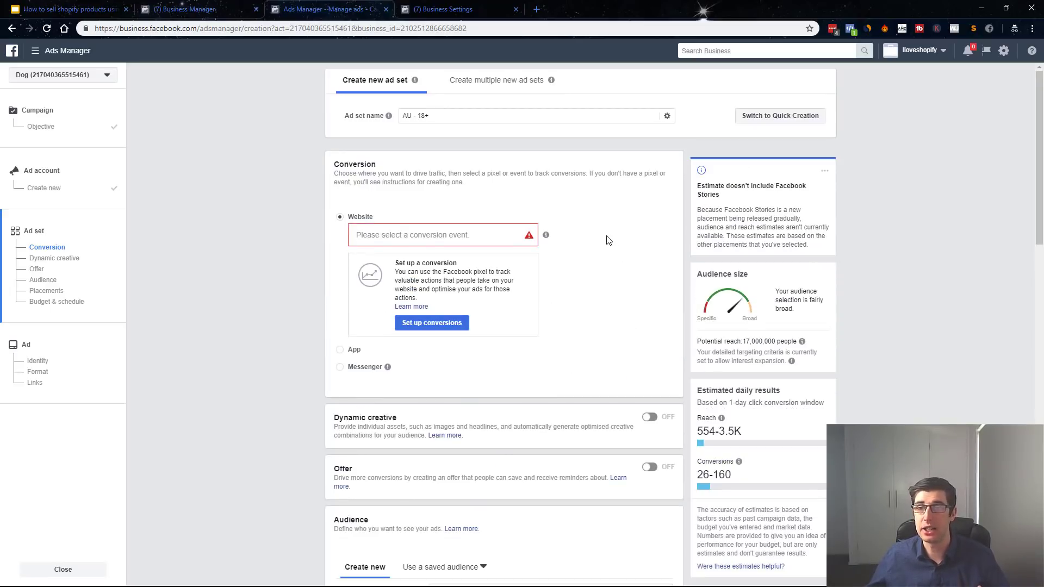
Pick Purchase from the conversion event list for the AU - 18+ ad set.
click(494, 235)
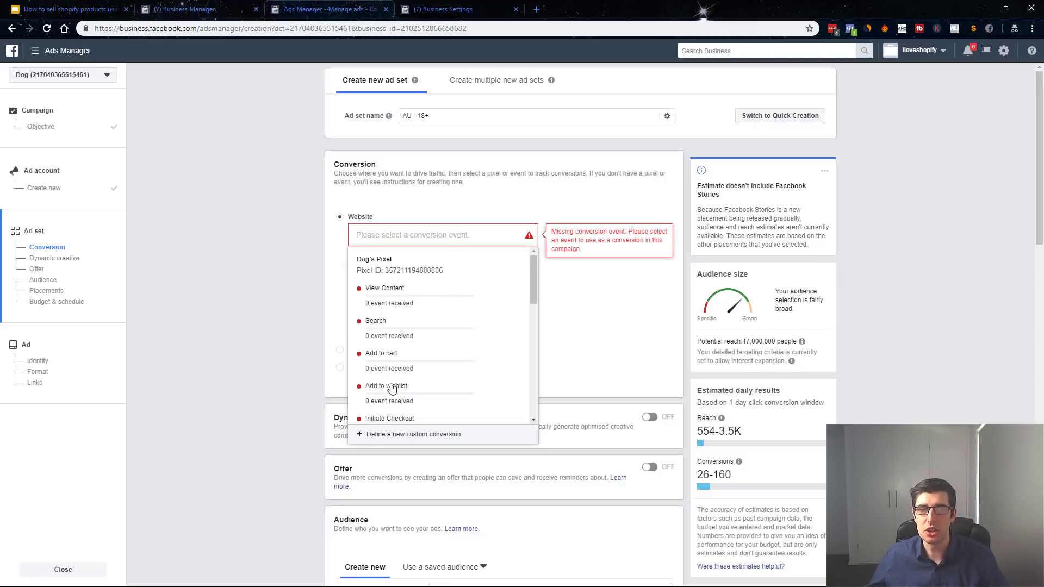
scroll(455, 316, down, 3)
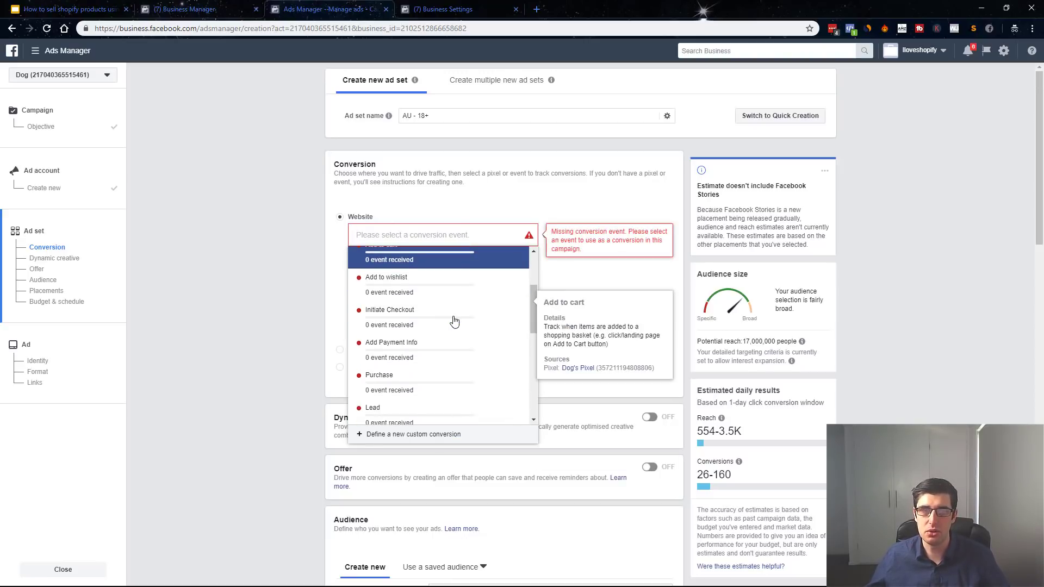
scroll(441, 326, up, 3)
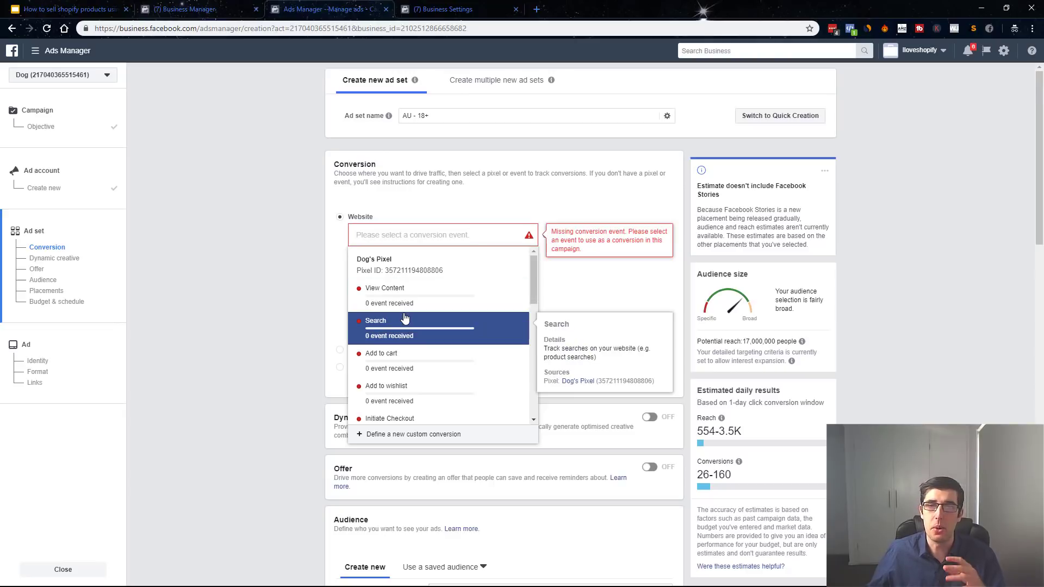
scroll(405, 318, down, 3)
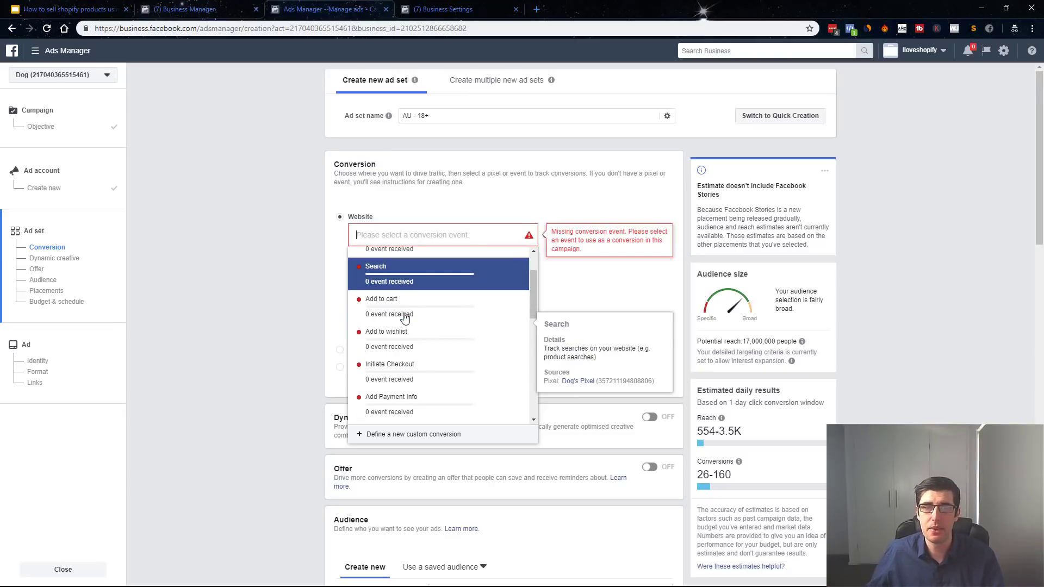
click(373, 390)
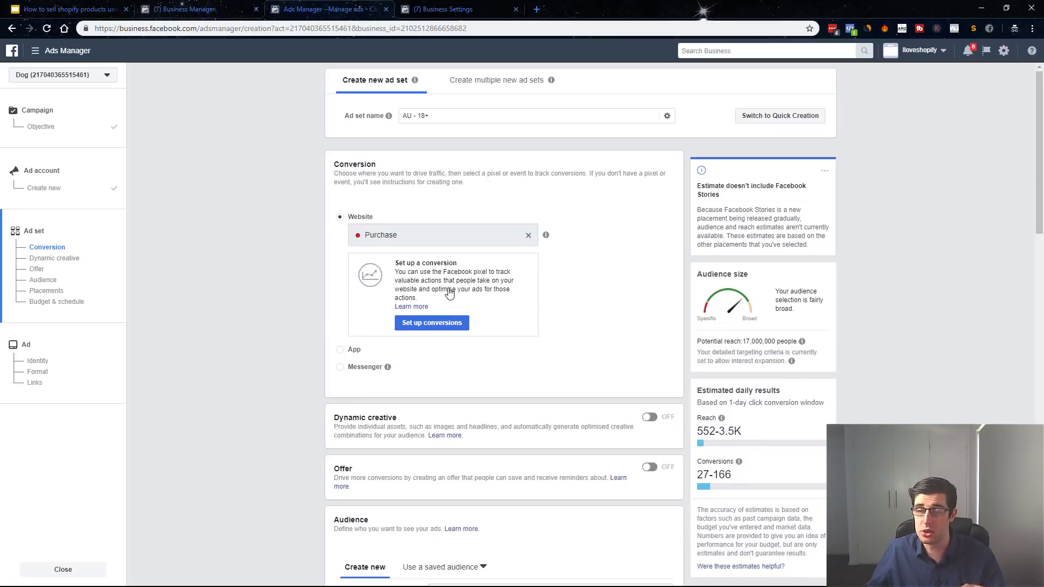
Target only people living in the United States, replacing Australia.
scroll(449, 294, down, 2)
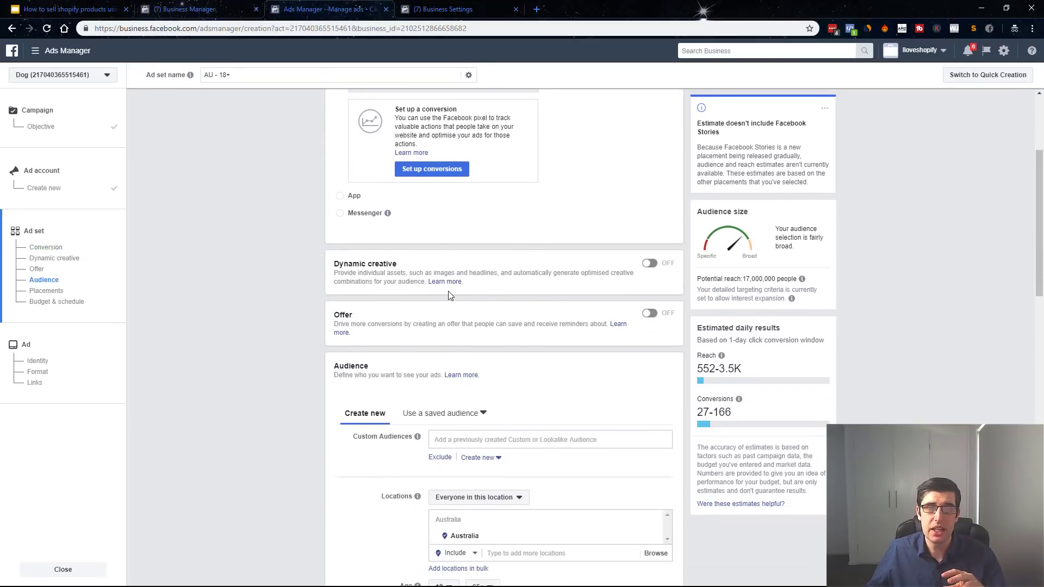
scroll(449, 294, up, 1)
scroll(449, 294, down, 3)
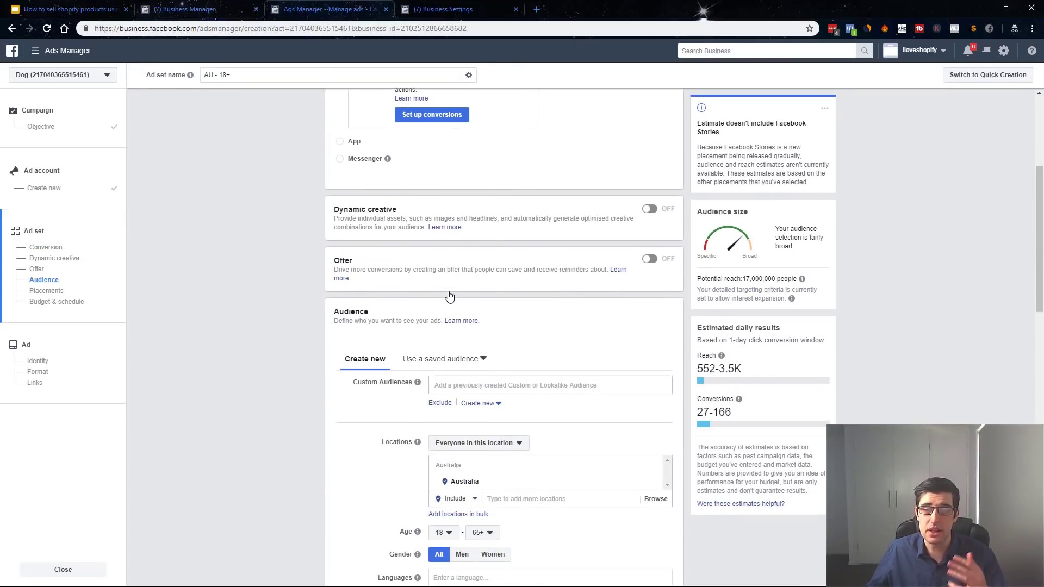
scroll(502, 321, down, 2)
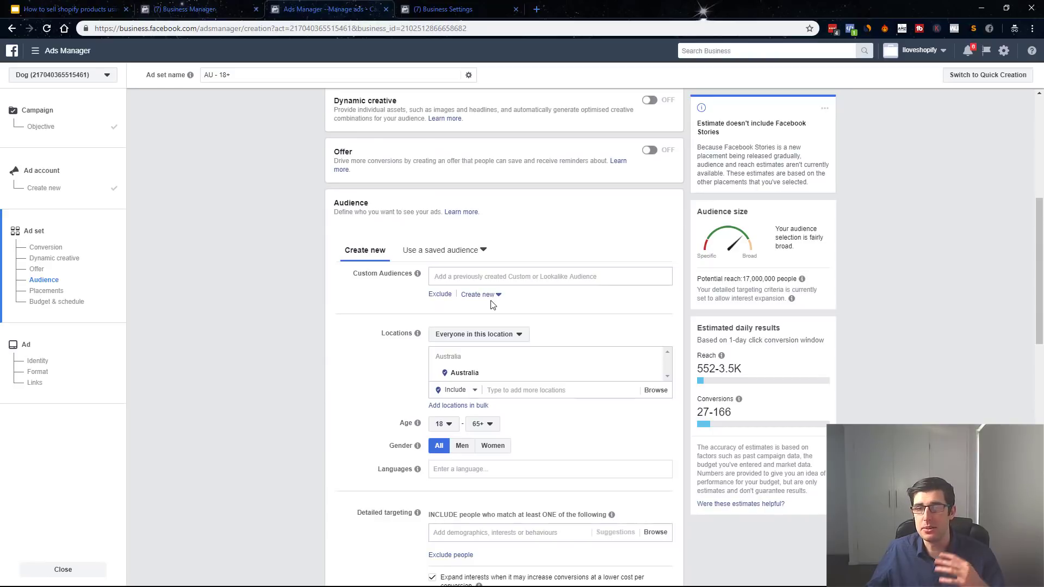
click(521, 335)
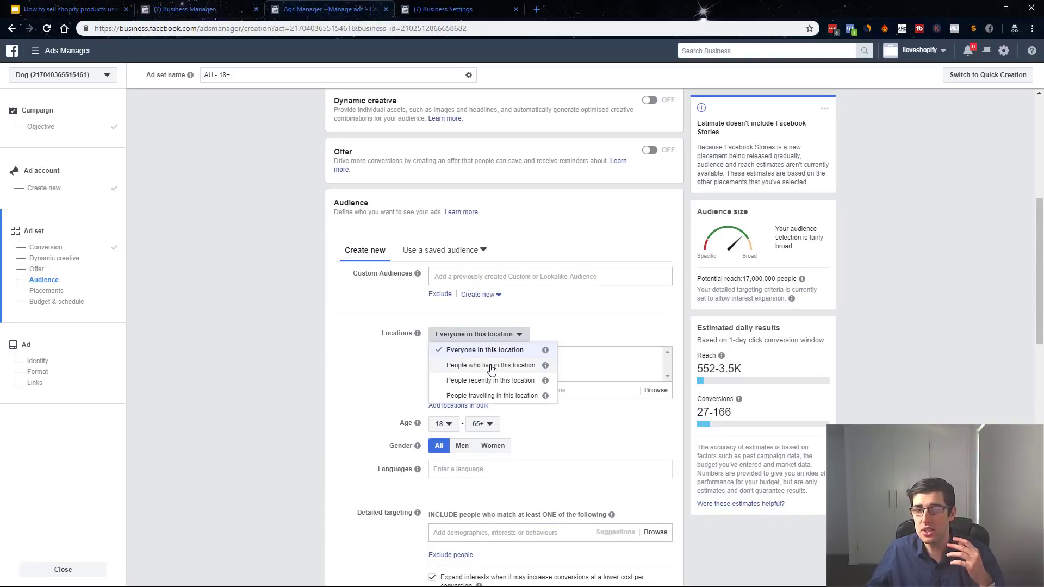
click(491, 365)
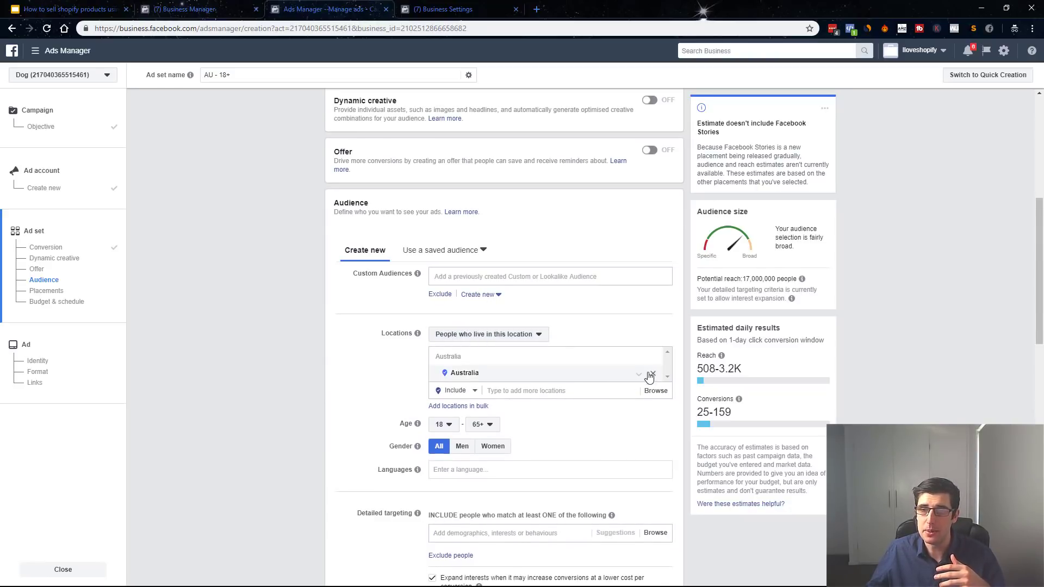
click(653, 374)
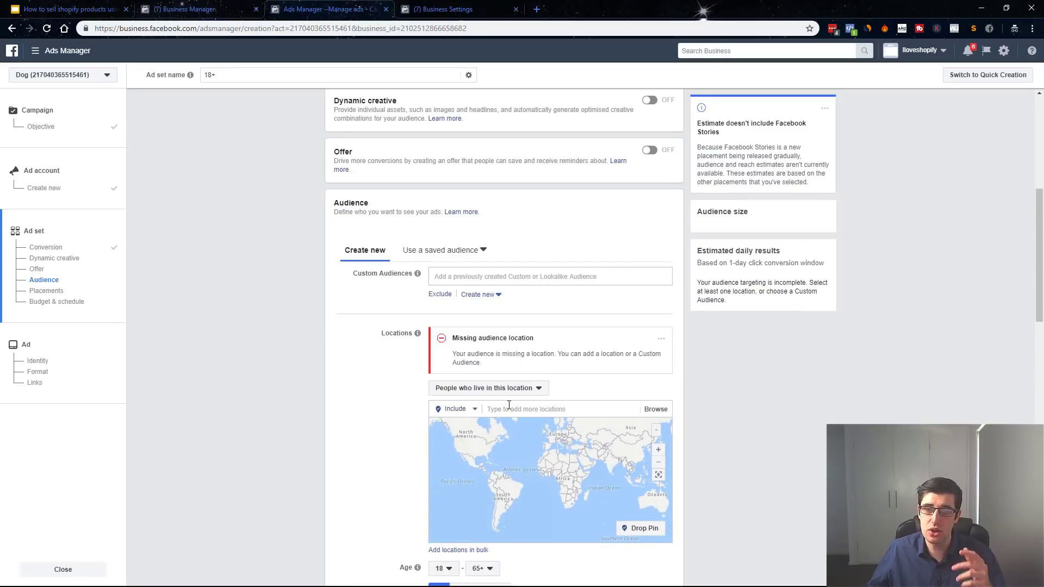
click(509, 407)
text(unit)
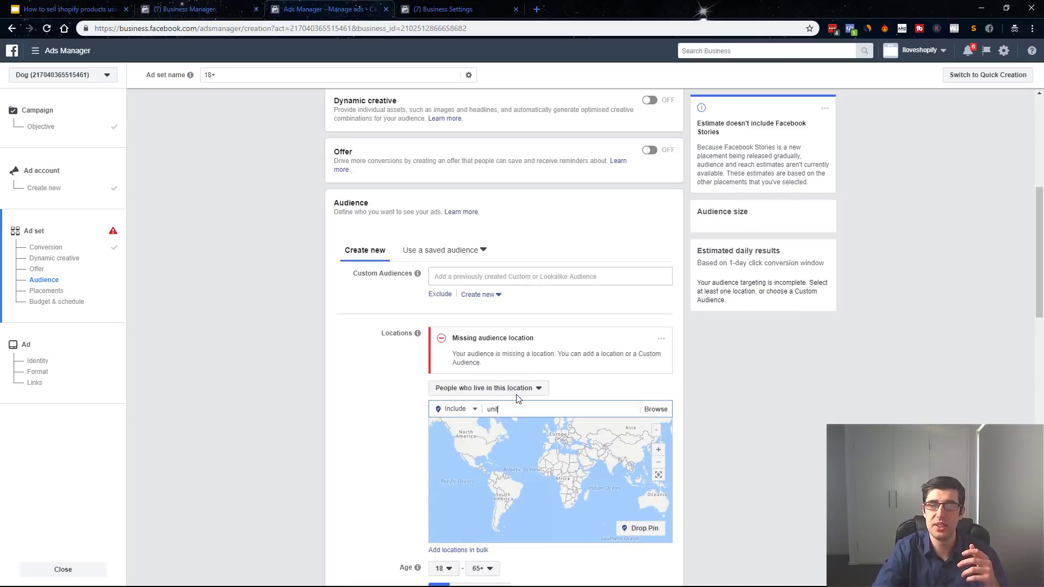
click(506, 486)
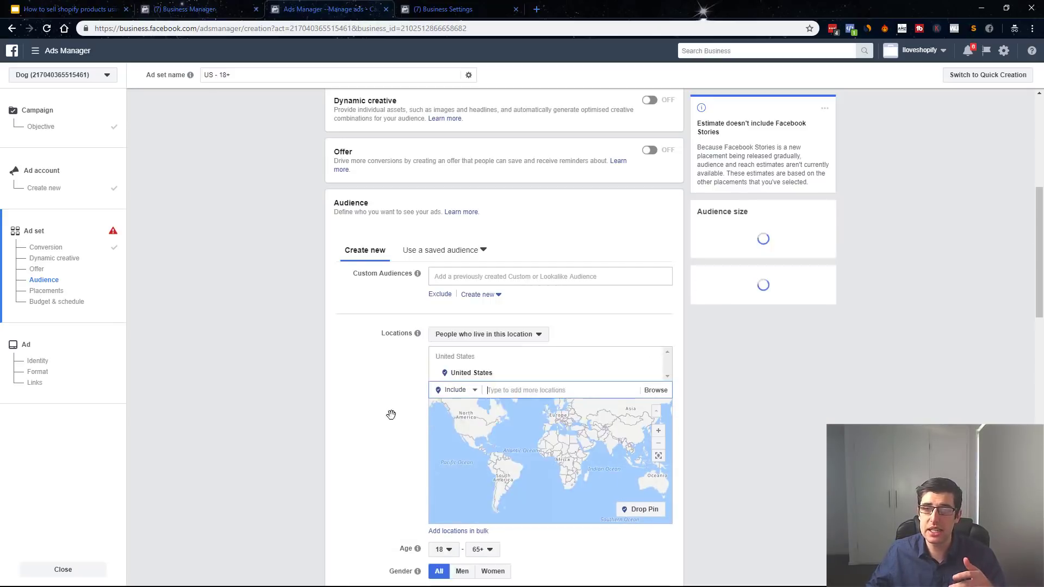
Set the audience's minimum age to 25.
scroll(435, 337, down, 2)
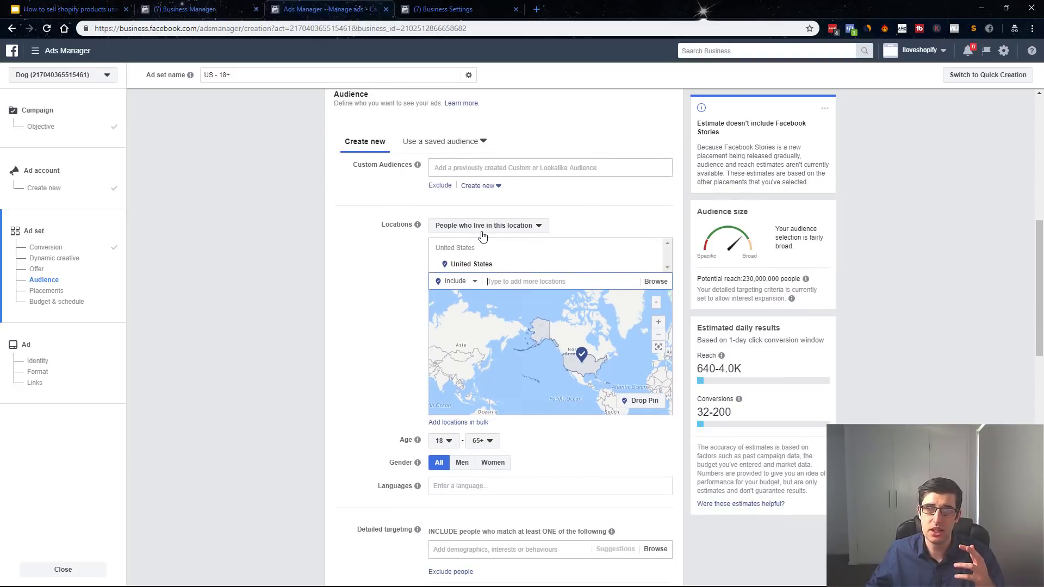
scroll(496, 268, down, 1)
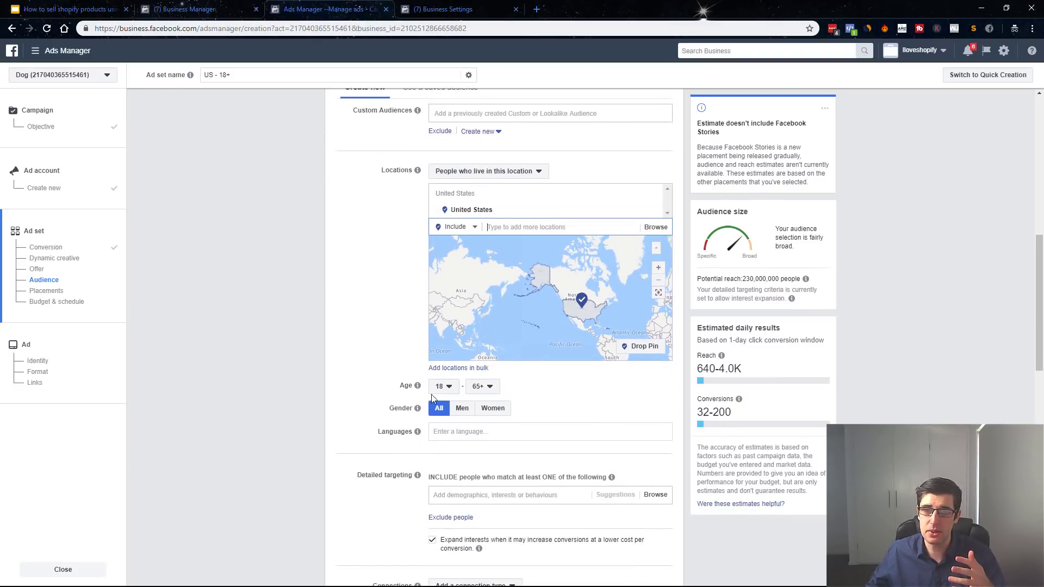
click(444, 387)
scroll(450, 430, down, 3)
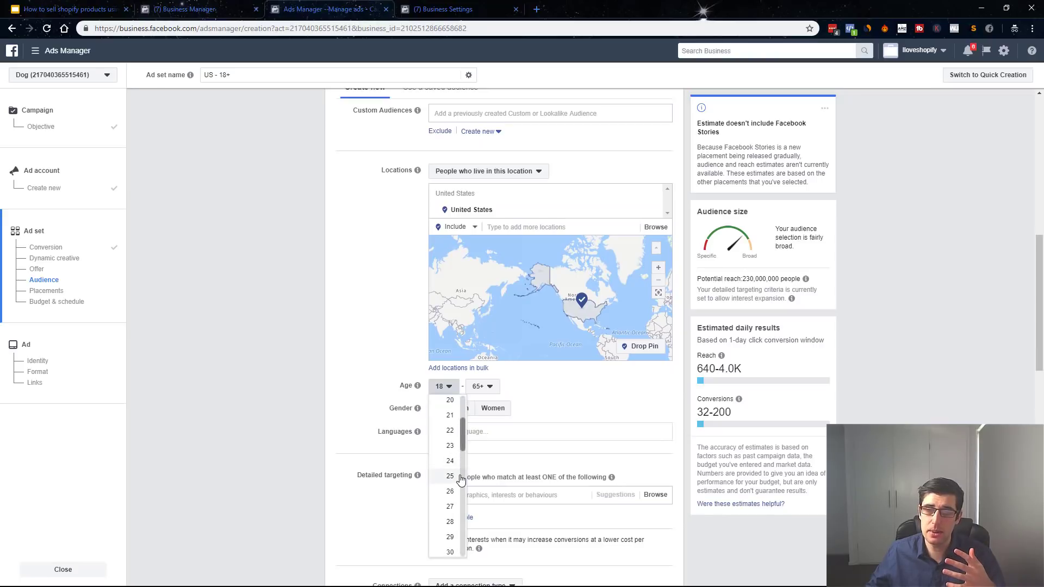
click(457, 453)
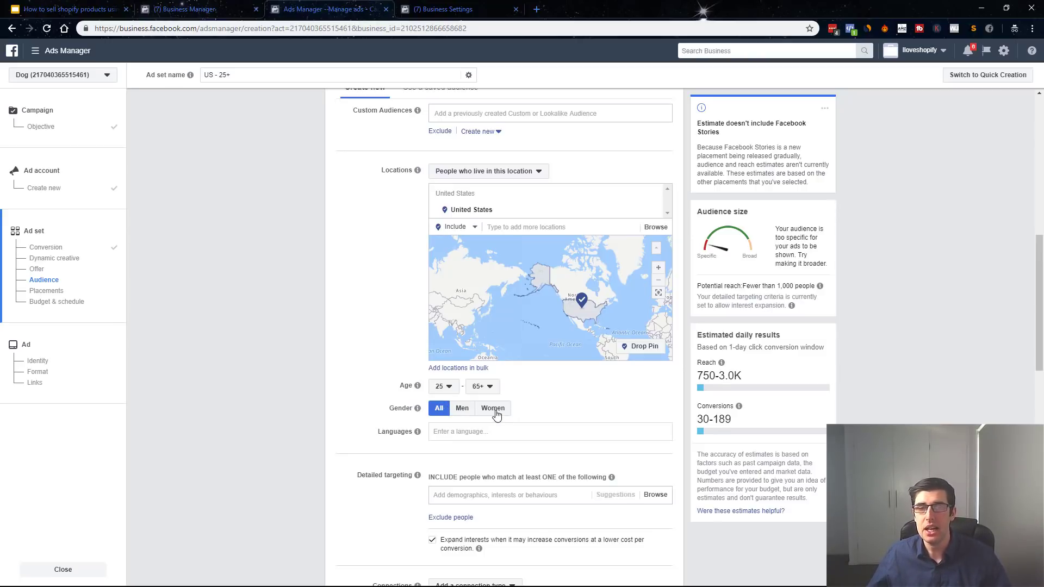
Add English (All) as the target language.
click(473, 430)
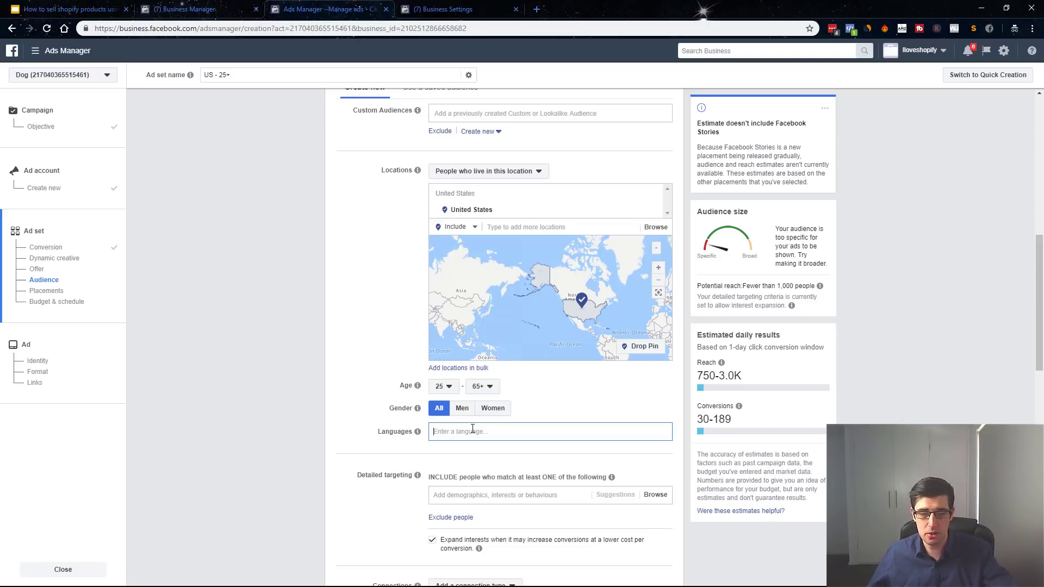
text(eng)
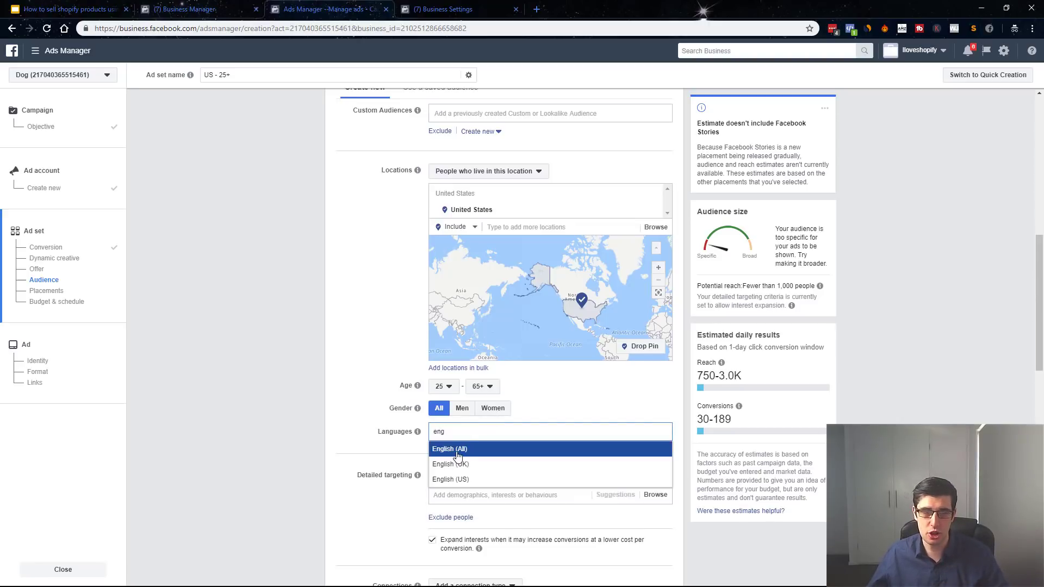
click(457, 454)
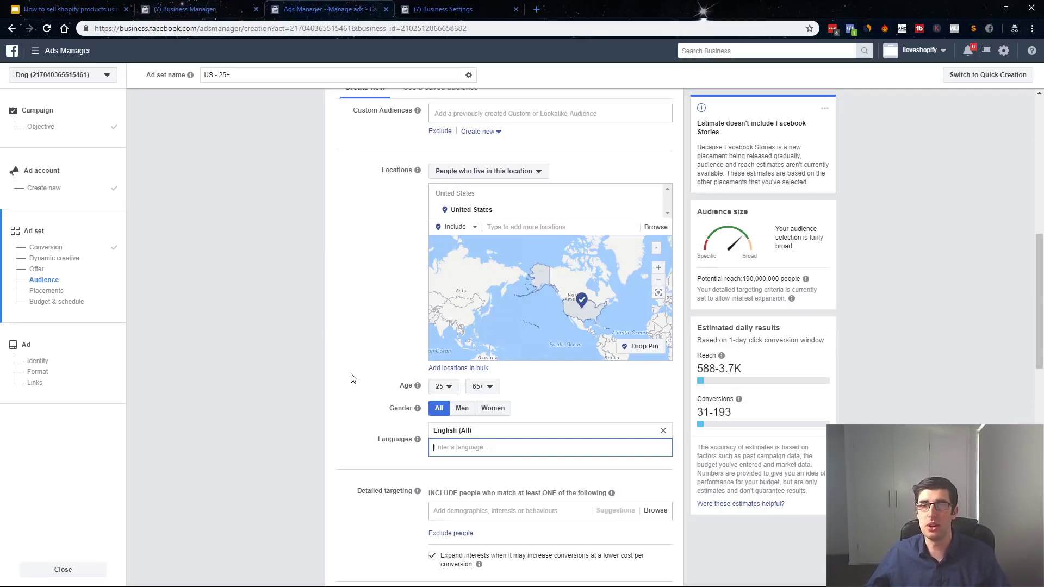
Turn off interest expansion and add the Dogs interest, cutting reach to 69,000,000.
scroll(351, 378, down, 1)
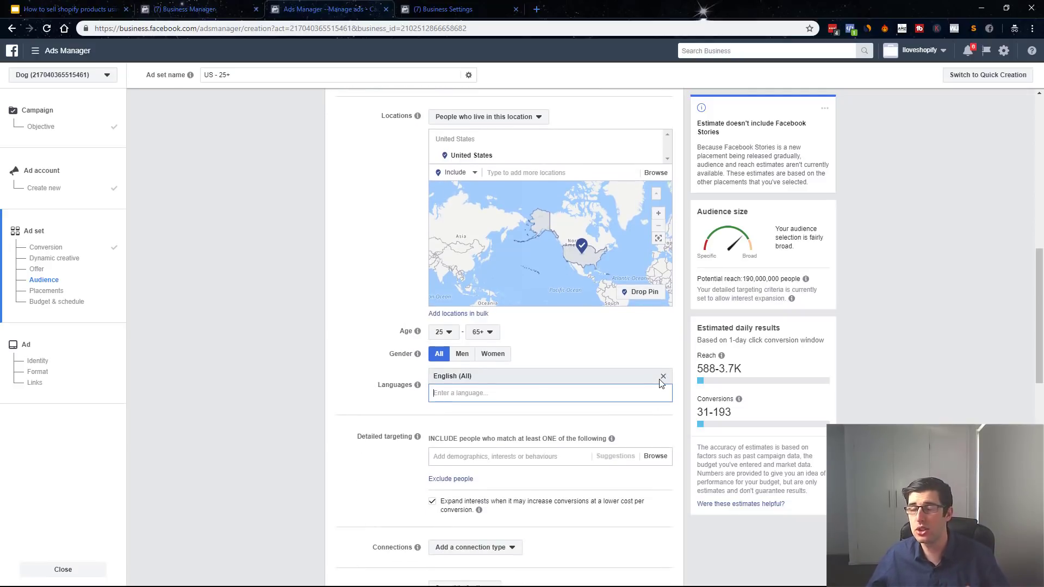
scroll(381, 313, down, 2)
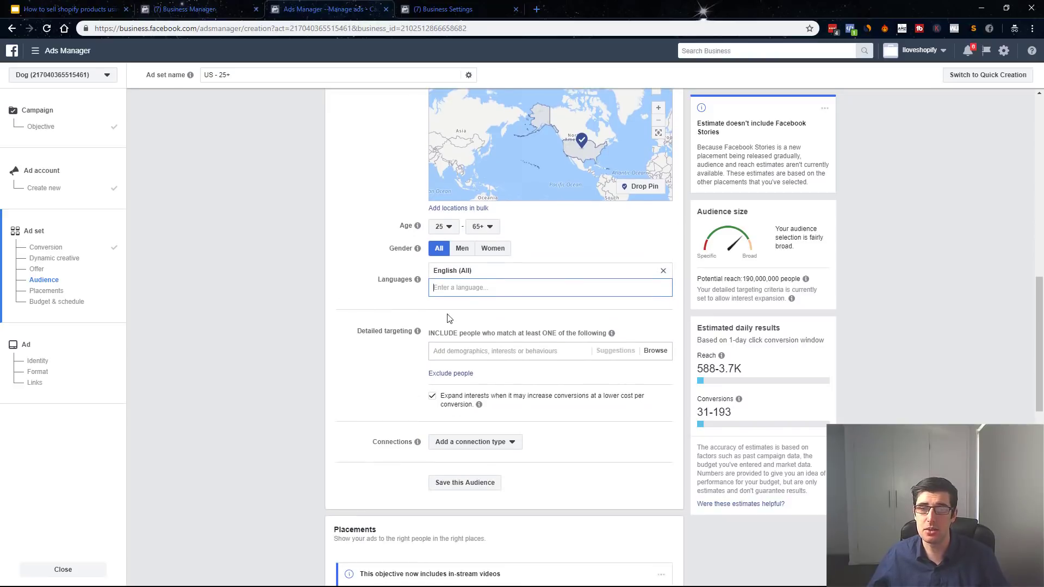
click(434, 395)
click(473, 350)
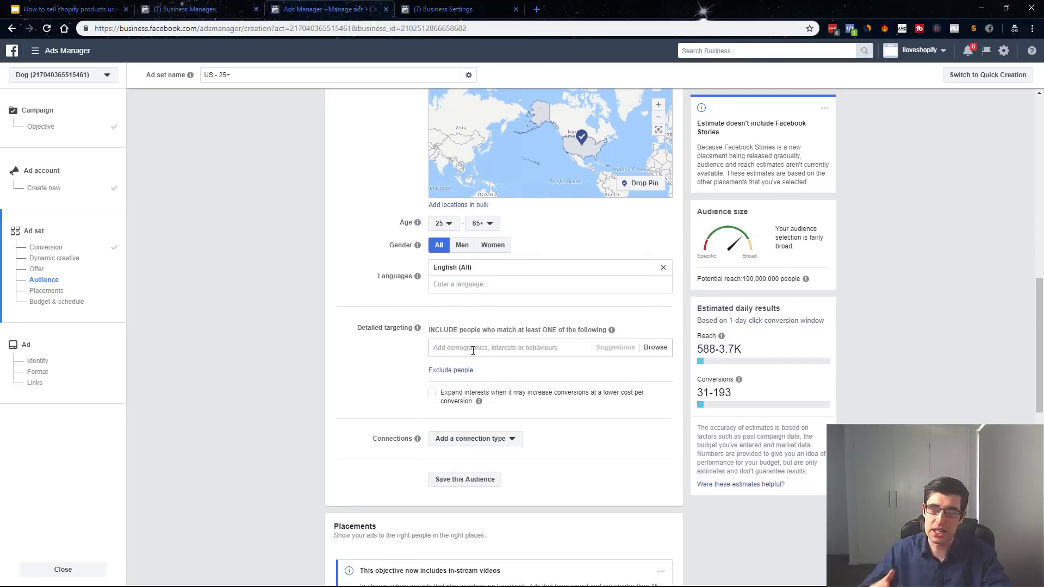
text(dog)
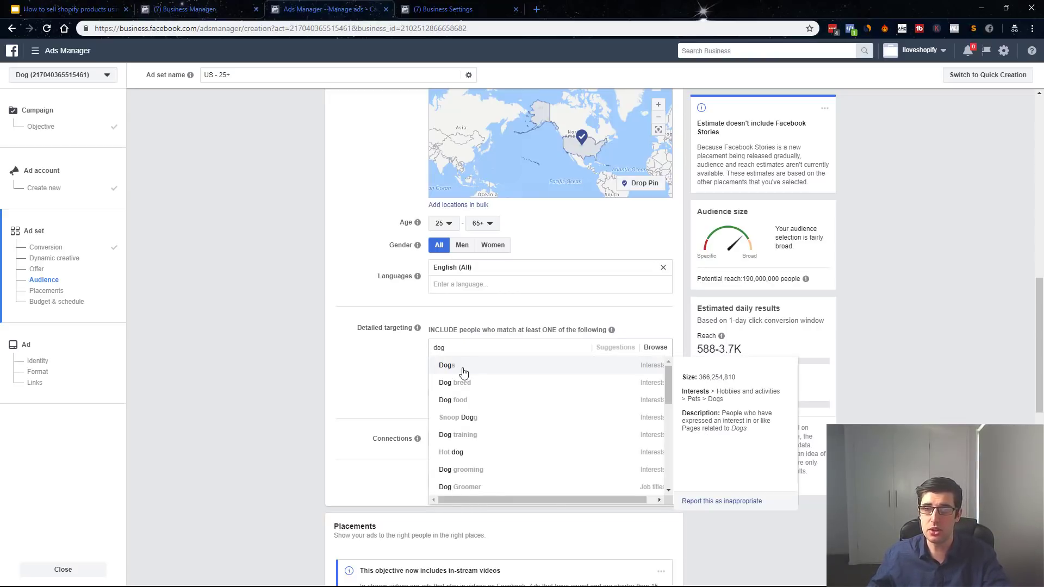
click(462, 370)
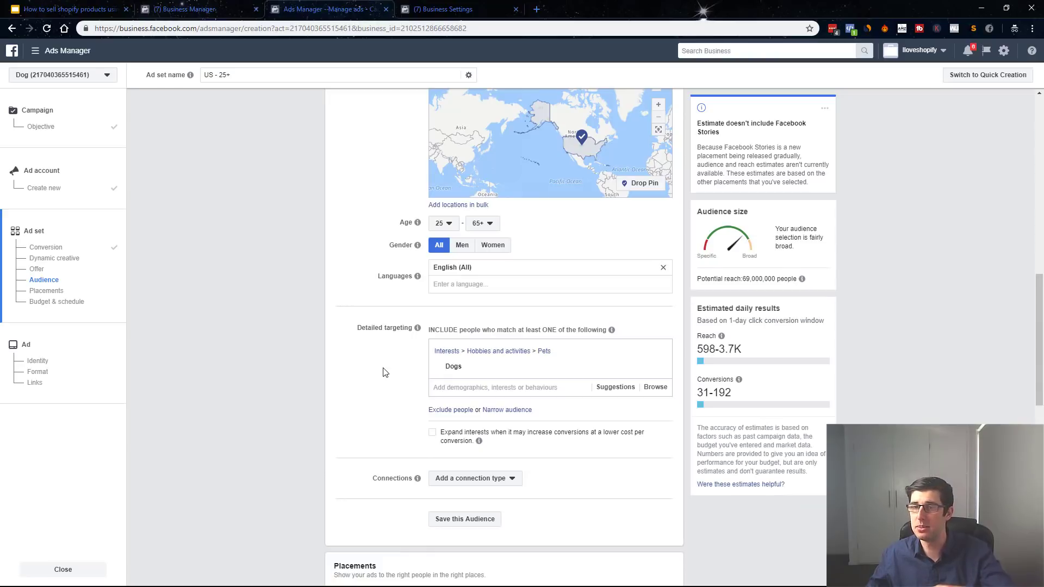
drag(742, 278, 784, 279)
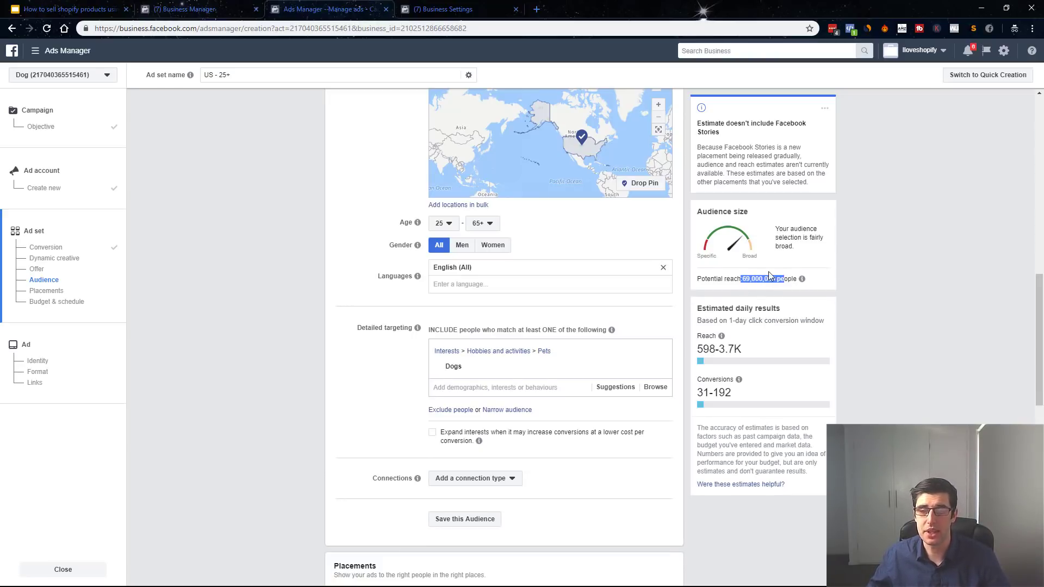
Switch to manual placements and limit device types to mobile only.
click(352, 394)
scroll(354, 388, down, 5)
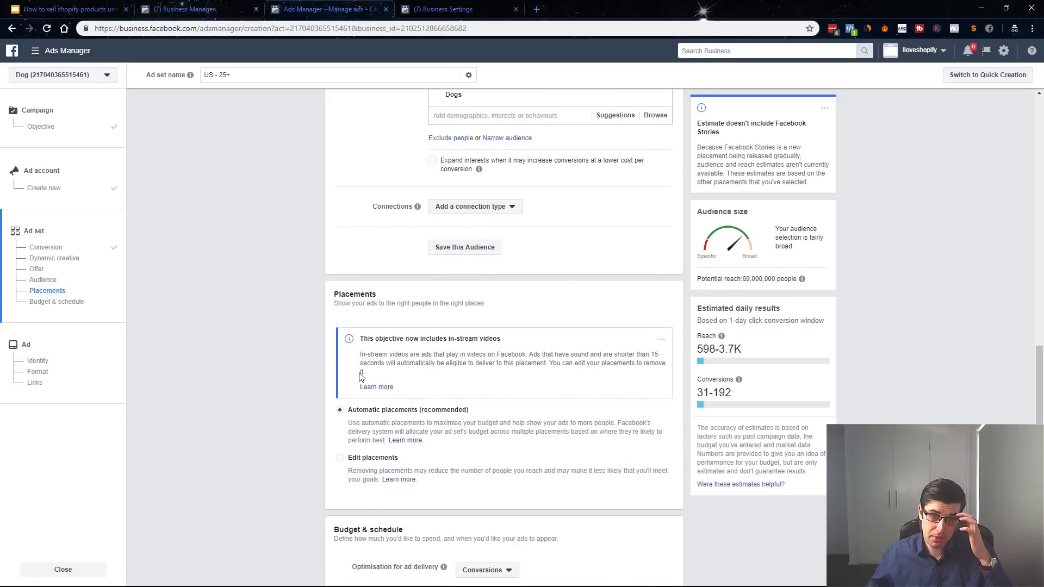
scroll(361, 376, down, 3)
click(340, 294)
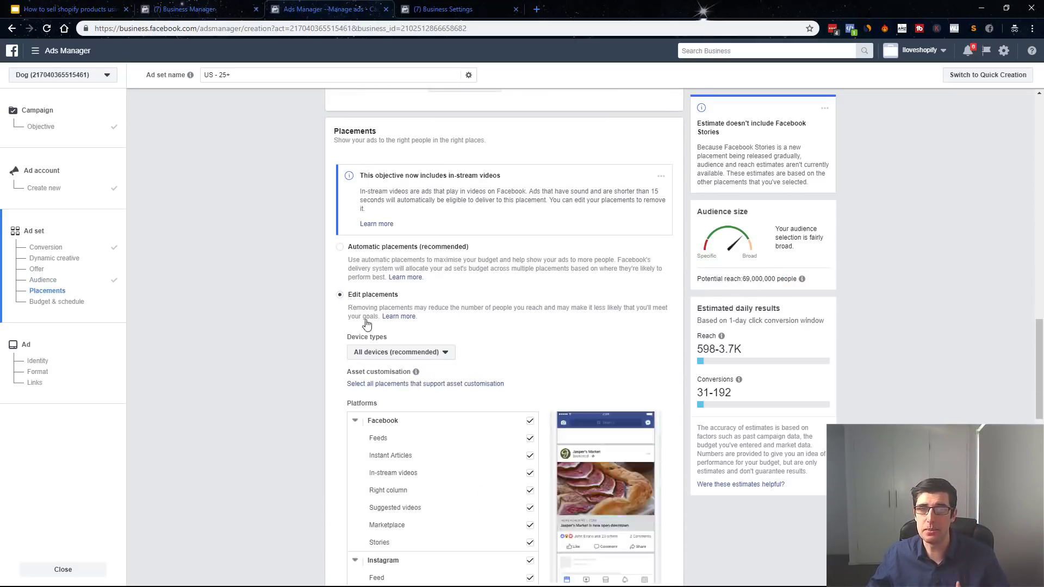
click(384, 353)
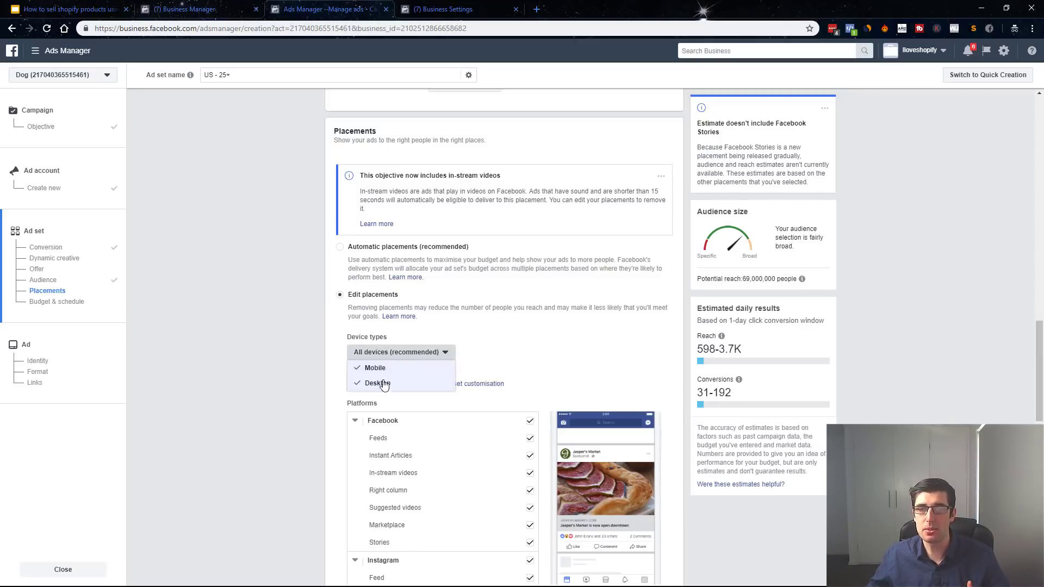
click(385, 383)
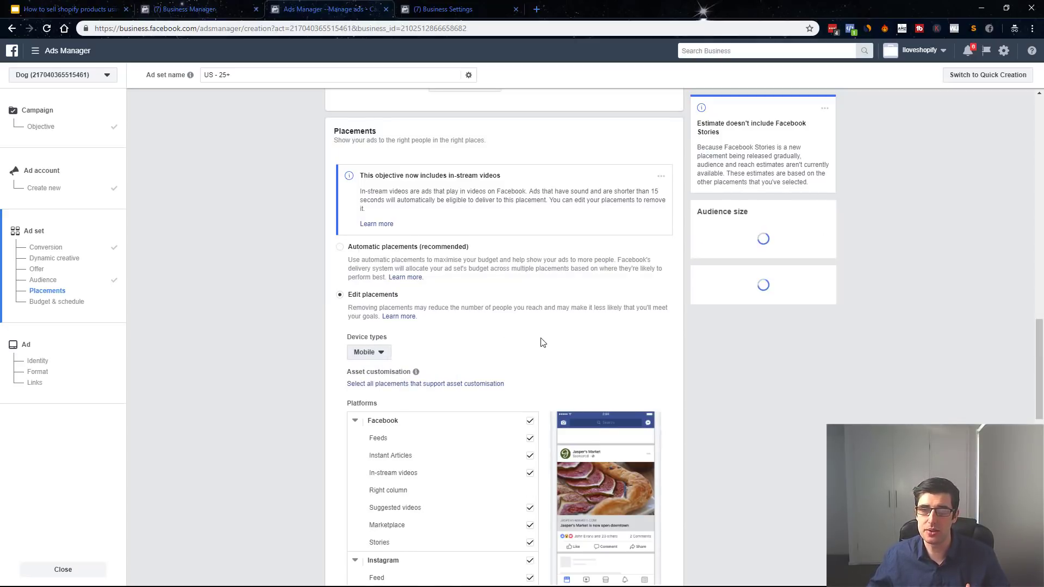
Exclude every placement except Facebook Feeds and Instagram Feed.
scroll(538, 340, down, 3)
scroll(544, 359, down, 1)
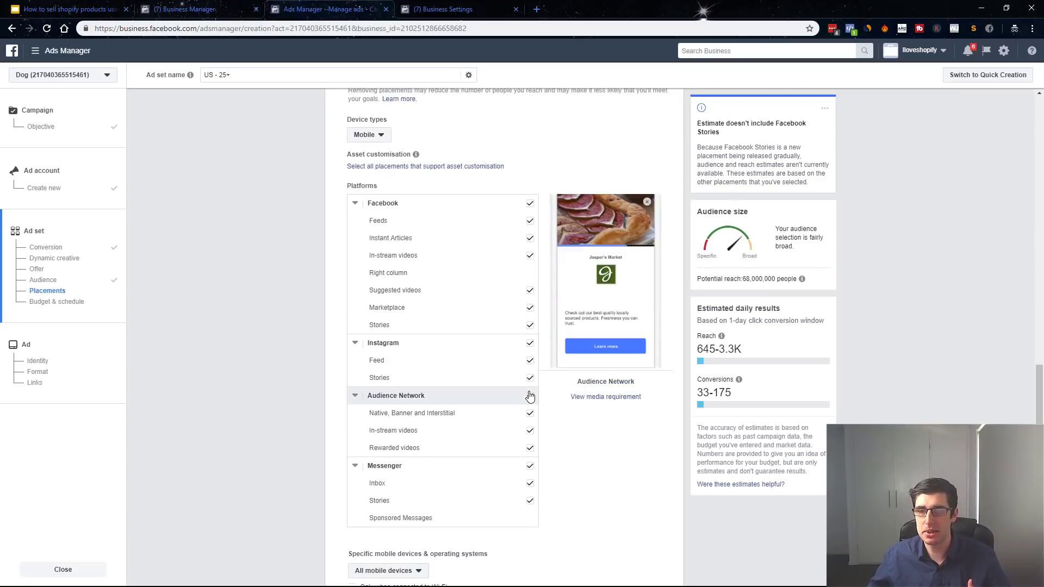
click(531, 398)
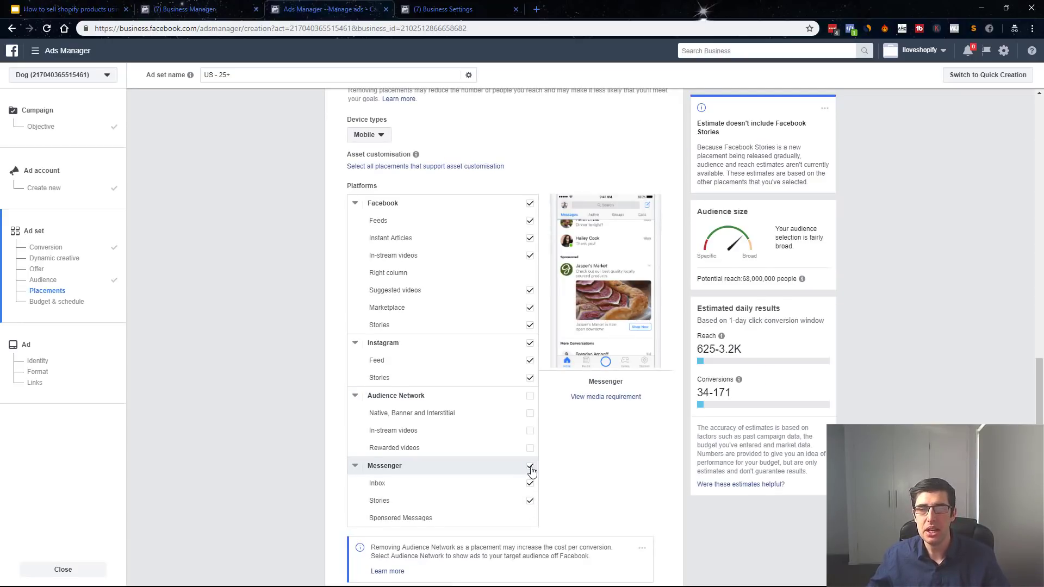
click(530, 469)
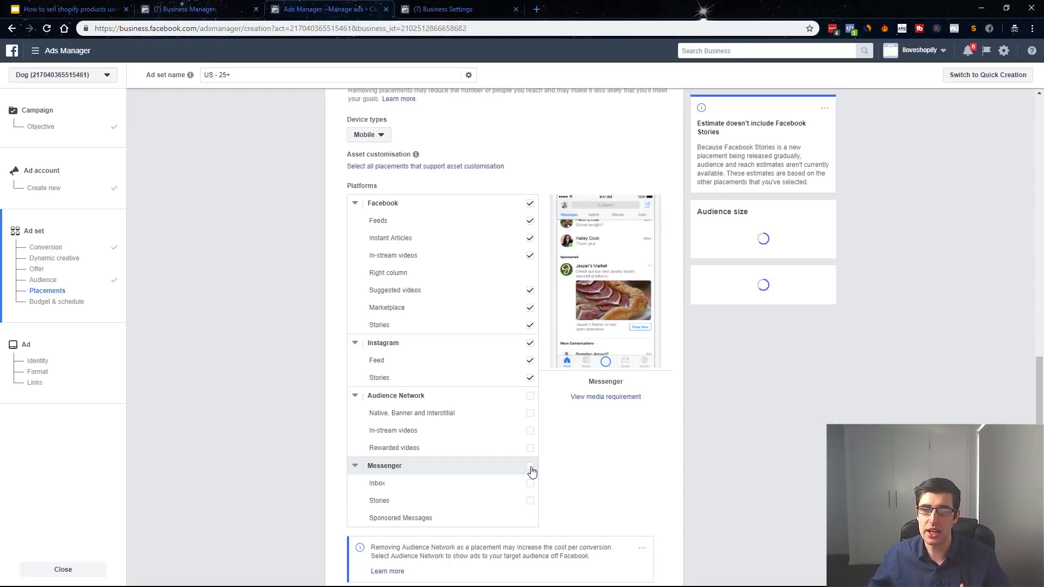
click(530, 378)
click(531, 325)
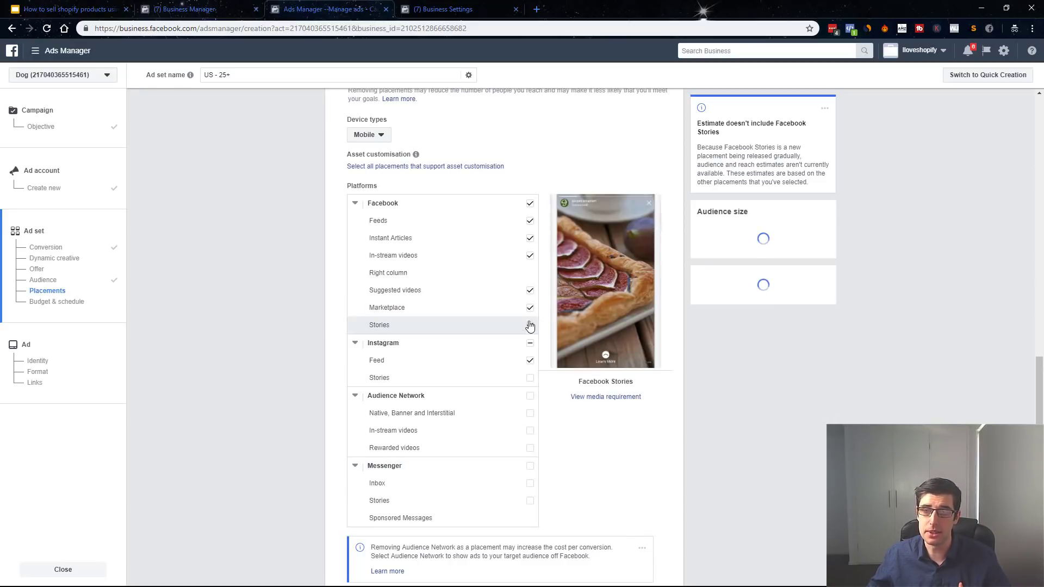
click(530, 308)
click(527, 294)
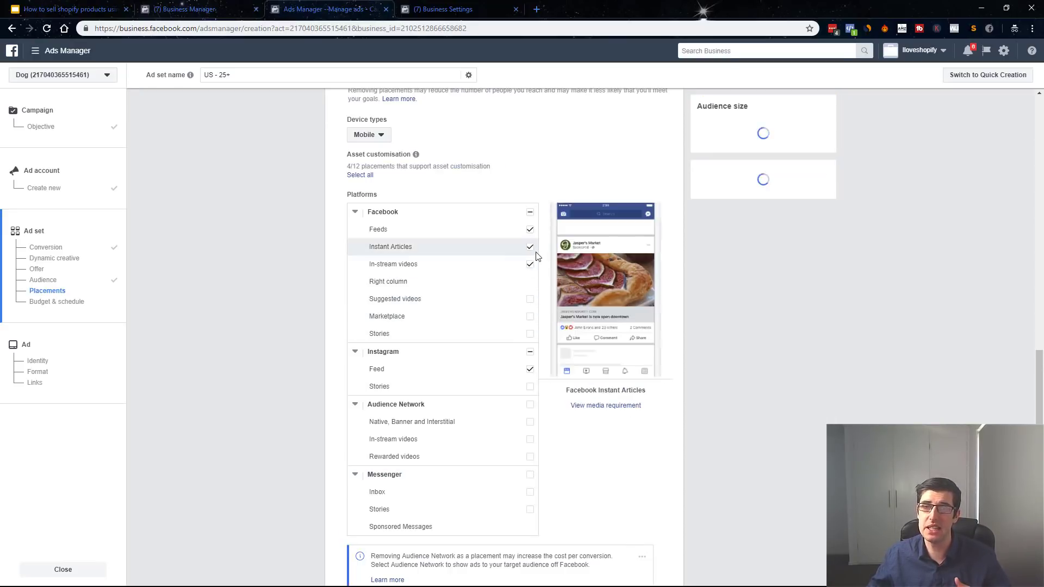
click(530, 264)
click(530, 248)
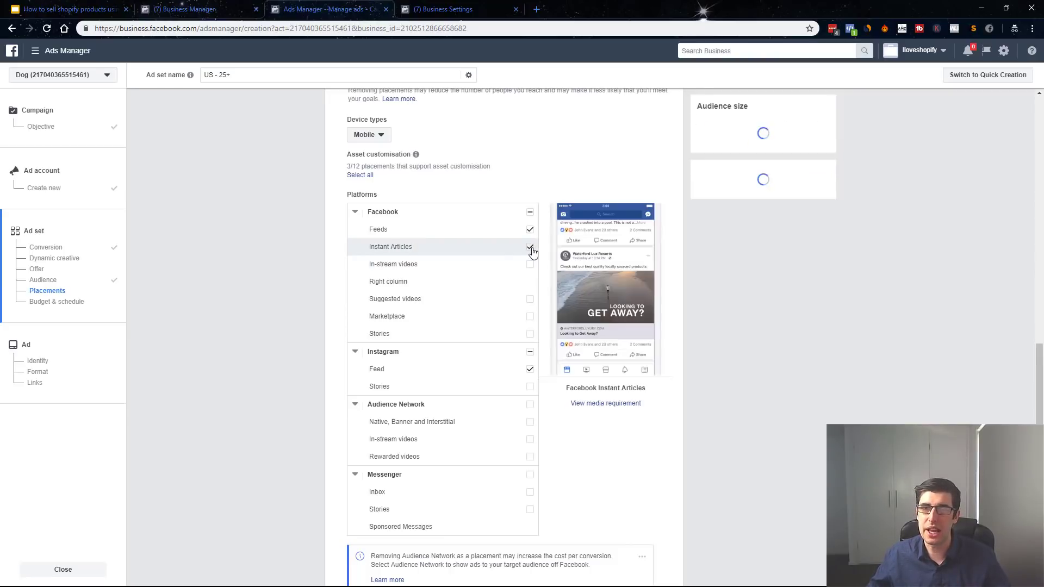
drag(377, 230, 397, 229)
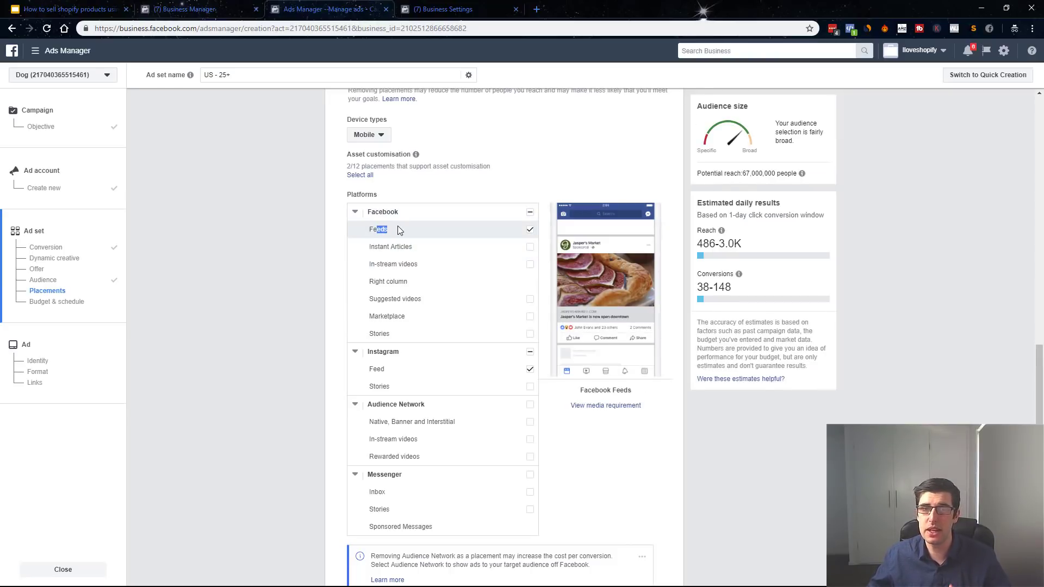
drag(377, 369, 383, 369)
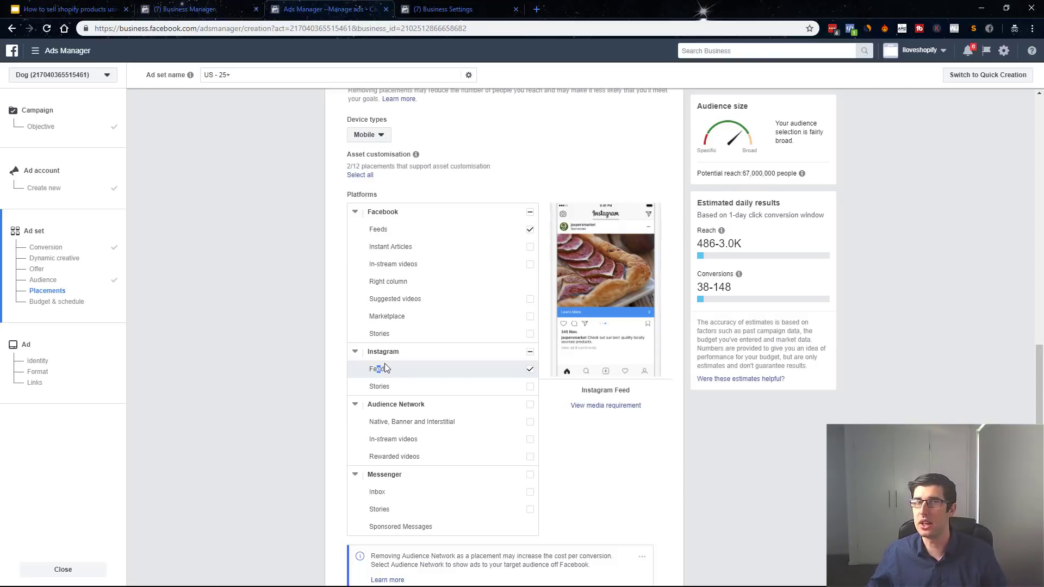
scroll(311, 253, down, 6)
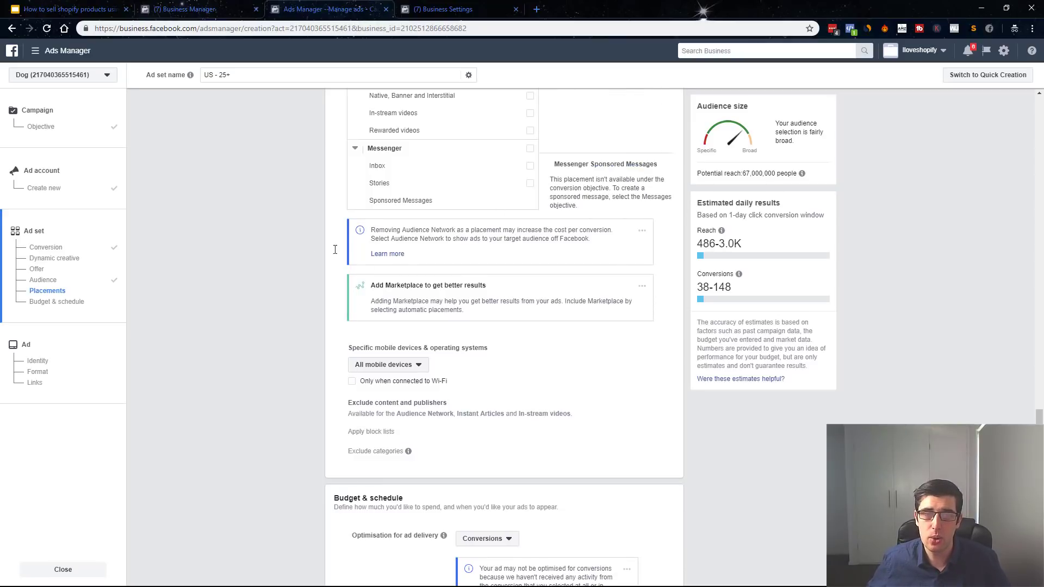
scroll(468, 294, down, 4)
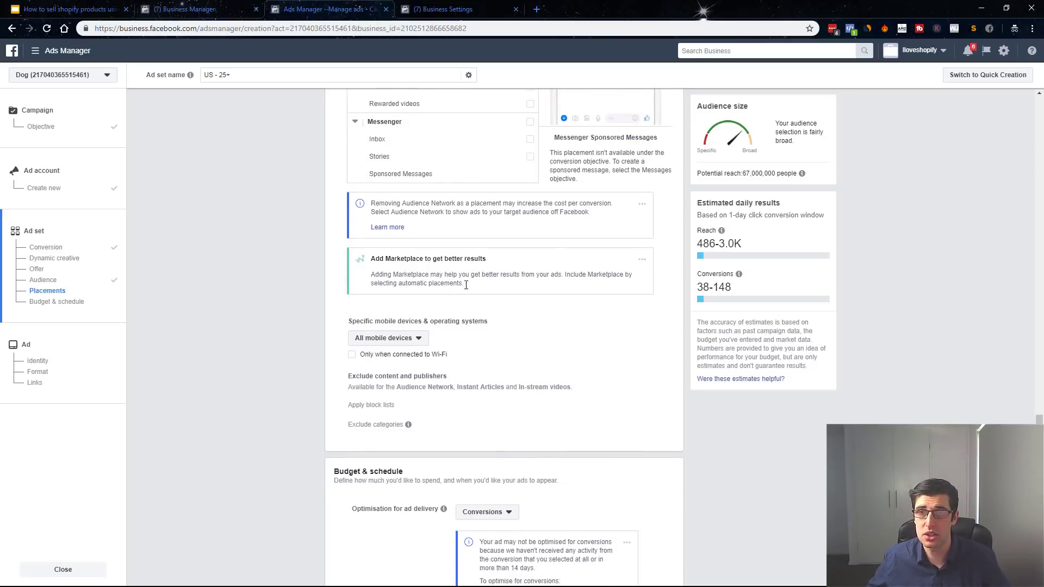
Keep ad delivery optimisation set to Conversions.
click(514, 322)
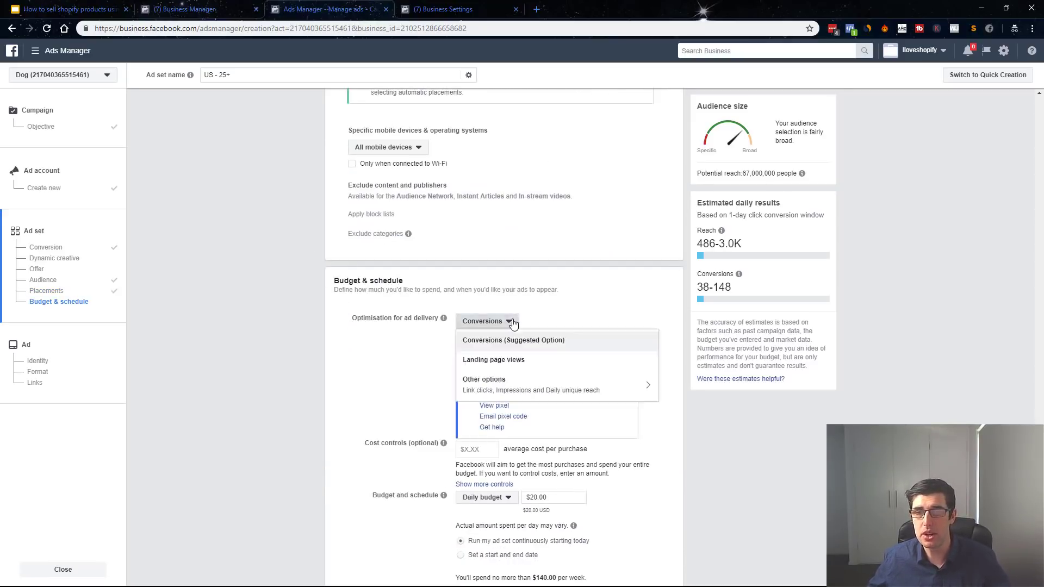
click(473, 341)
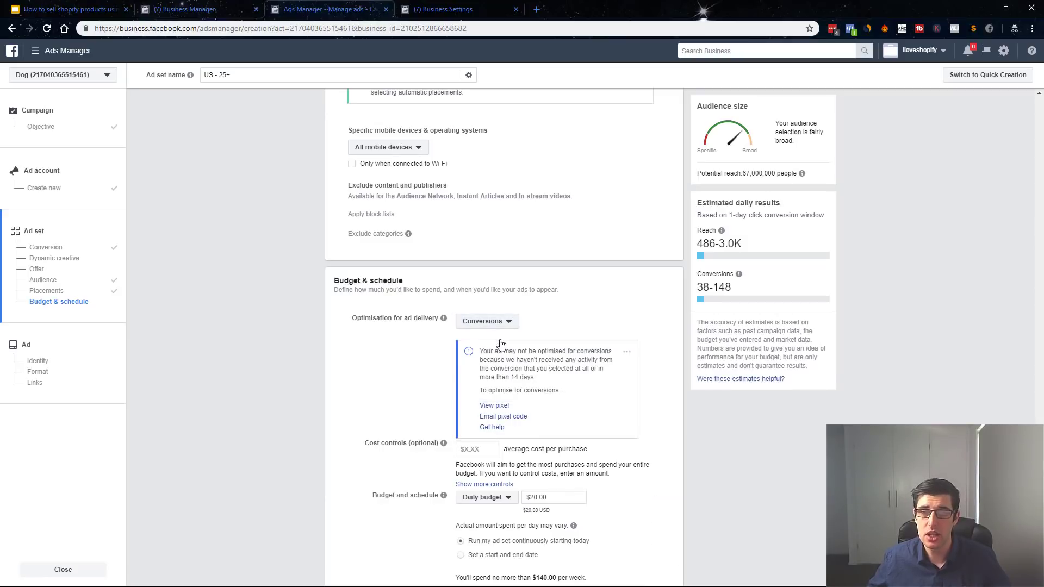
drag(371, 319, 439, 319)
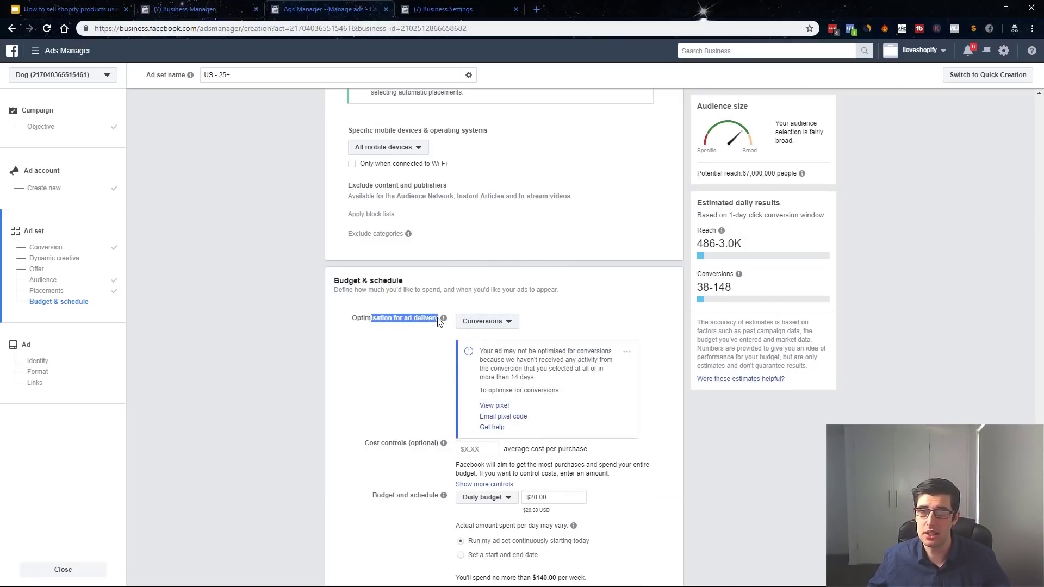
click(472, 323)
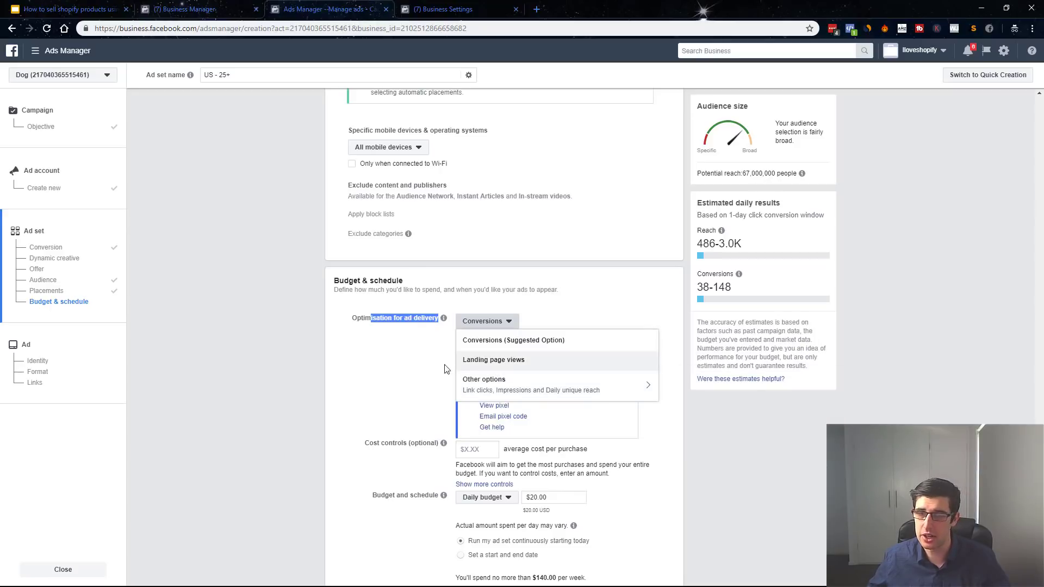
click(378, 370)
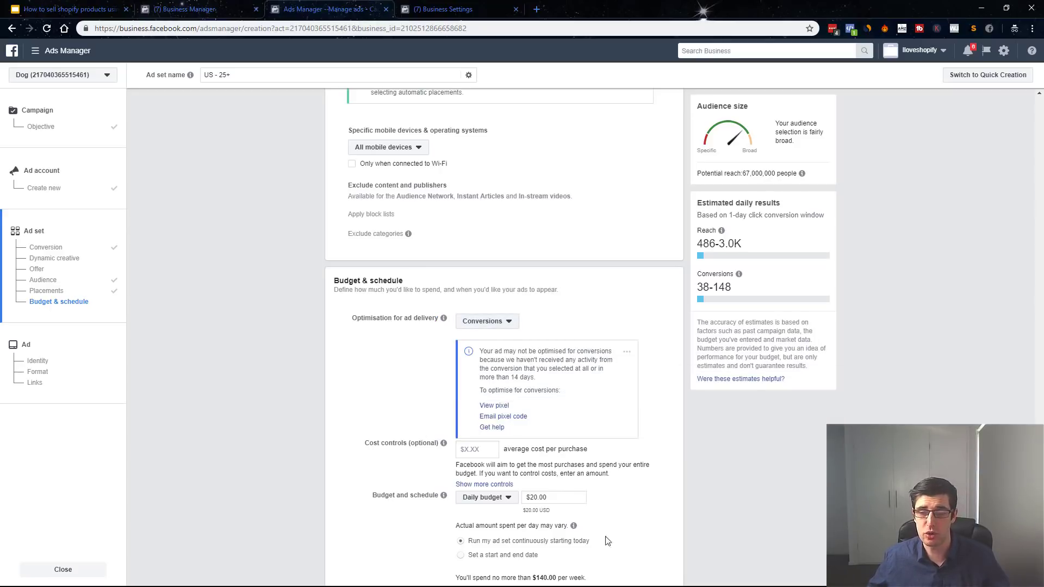
Change the daily budget from $20.00 to $3.00.
drag(556, 496, 482, 487)
text(3)
click(358, 465)
scroll(358, 468, down, 3)
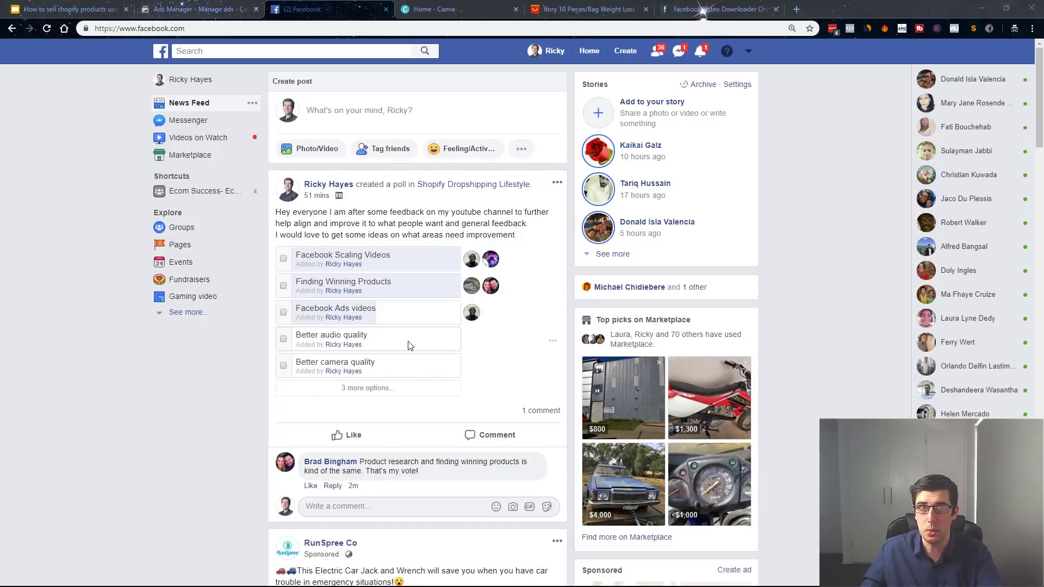
Mute and pause the RunSpree car jack ad, then copy its video URL.
scroll(462, 308, down, 5)
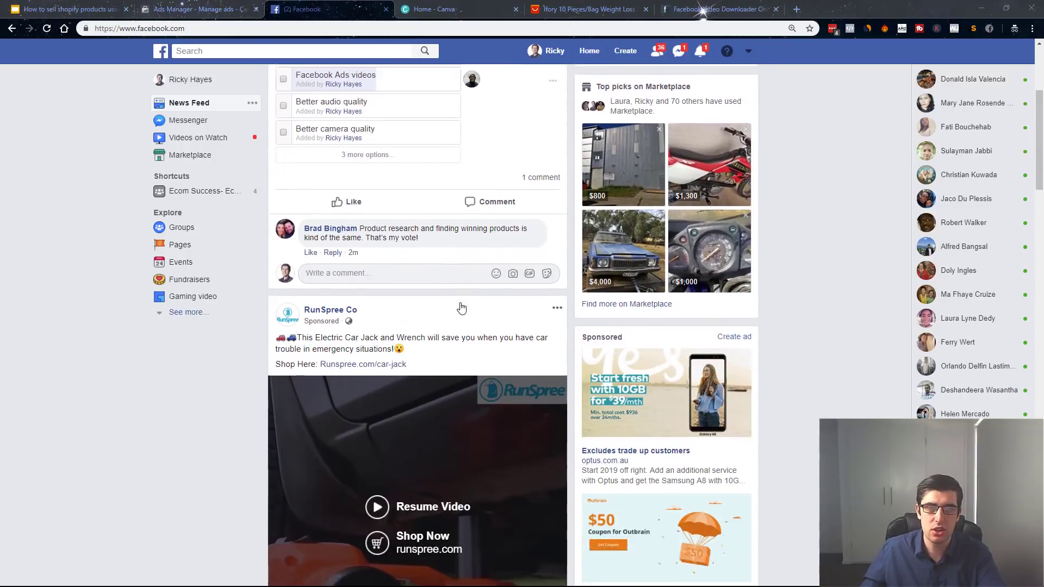
scroll(461, 308, down, 3)
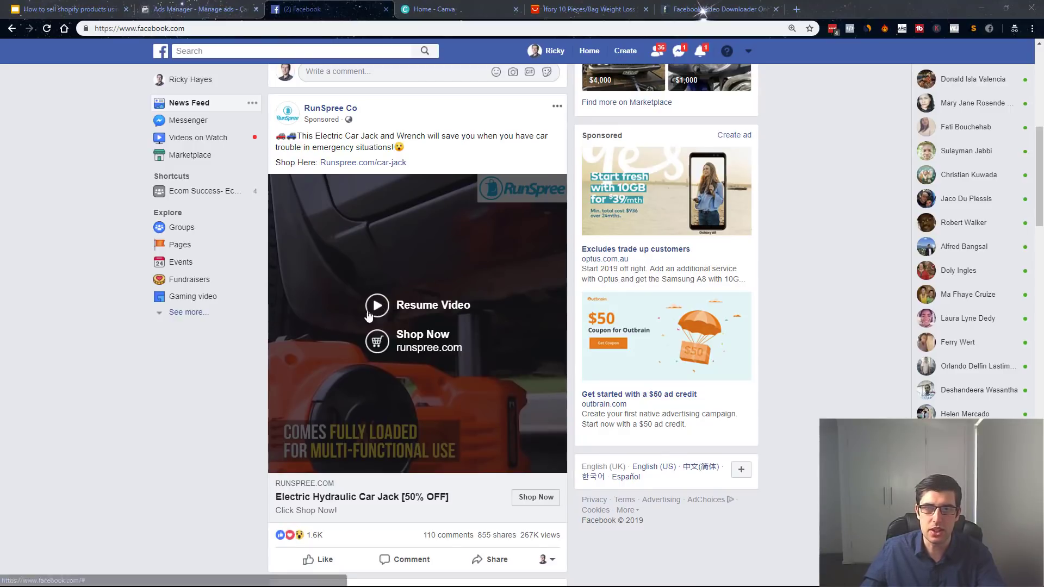
click(377, 306)
click(550, 460)
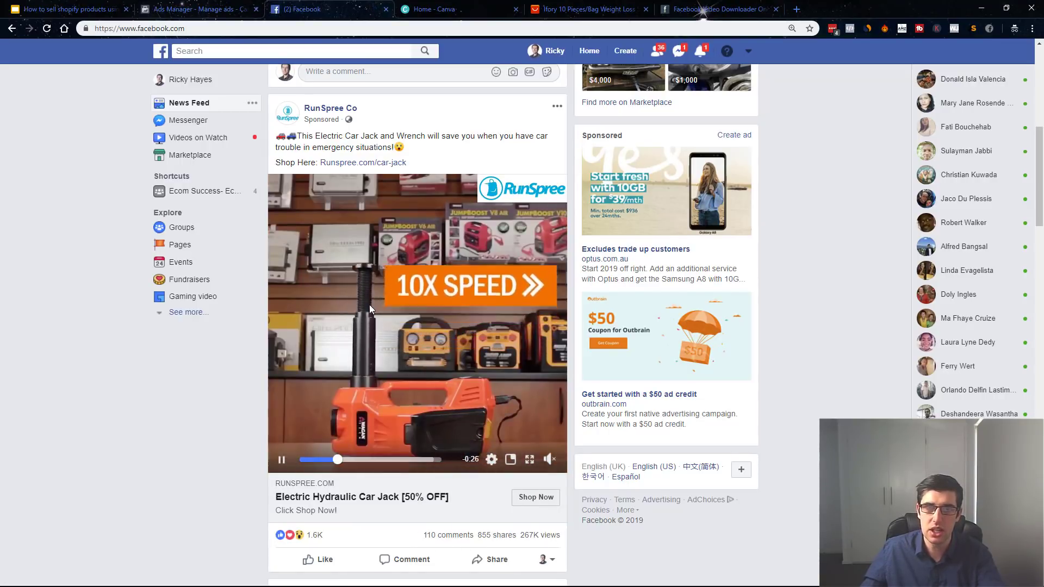
click(369, 304)
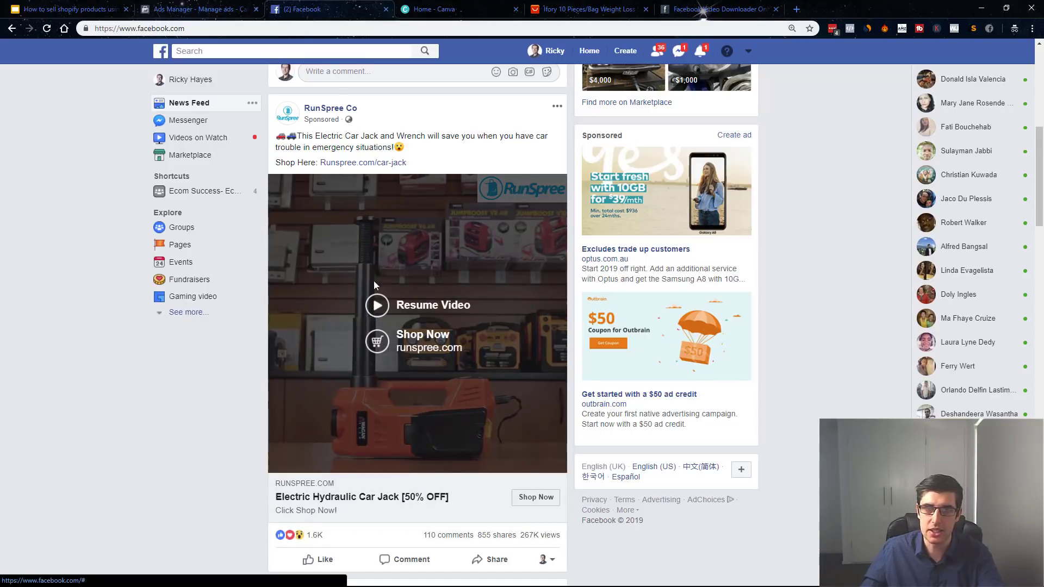
right_click(387, 238)
click(418, 274)
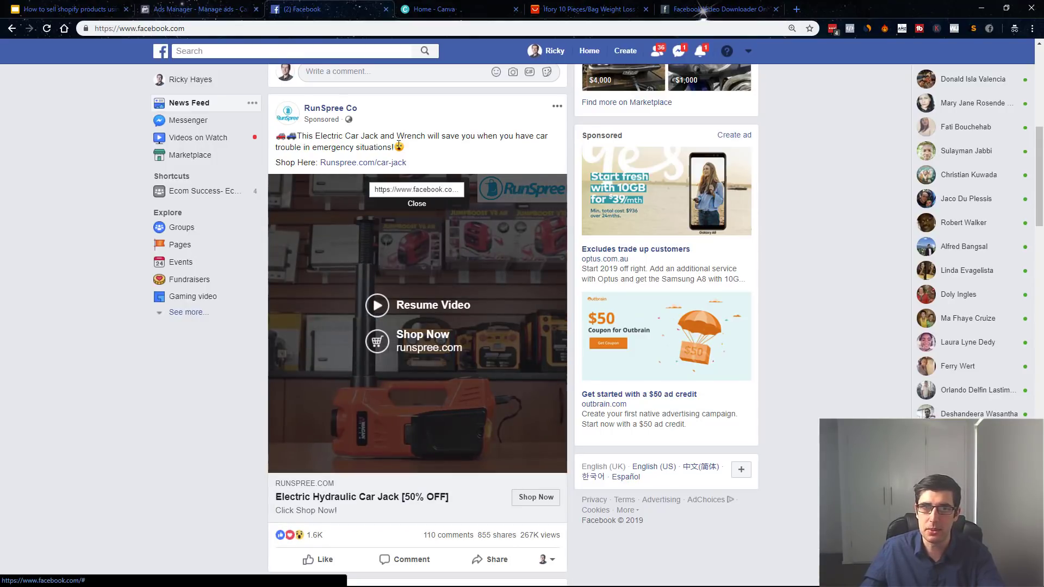
triple_click(397, 192)
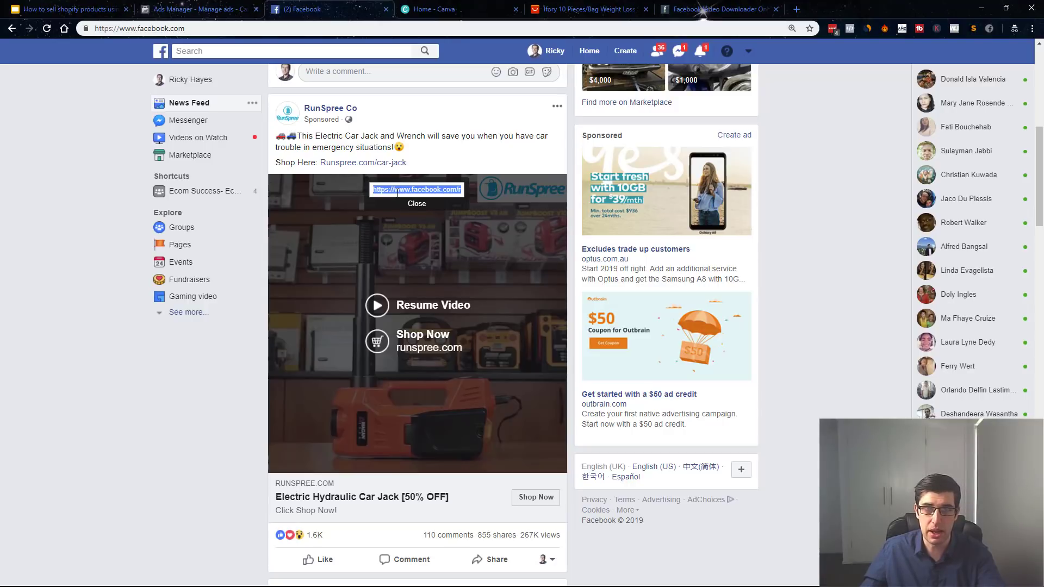
Paste the video link into FBDOWN.net and request the download.
click(718, 9)
click(370, 345)
key(ctrl+v)
click(694, 363)
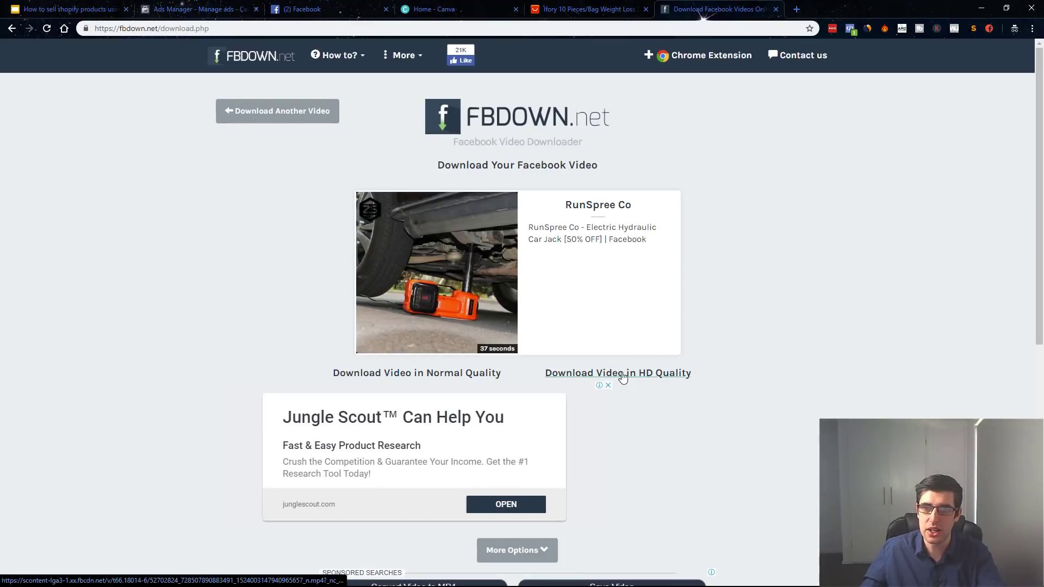
Open the HD version of the car jack video and download it as an mp4.
click(591, 374)
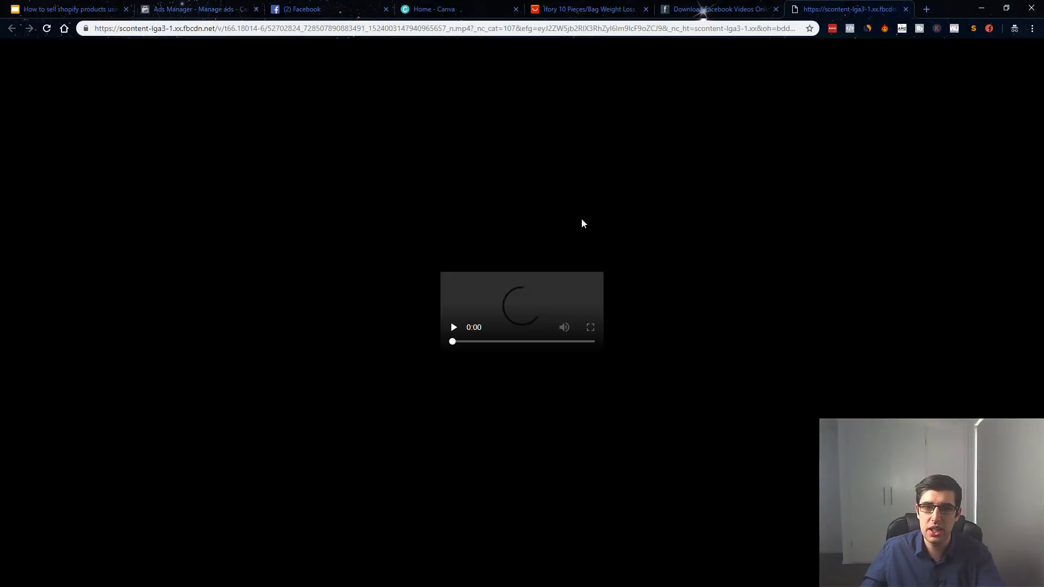
click(361, 460)
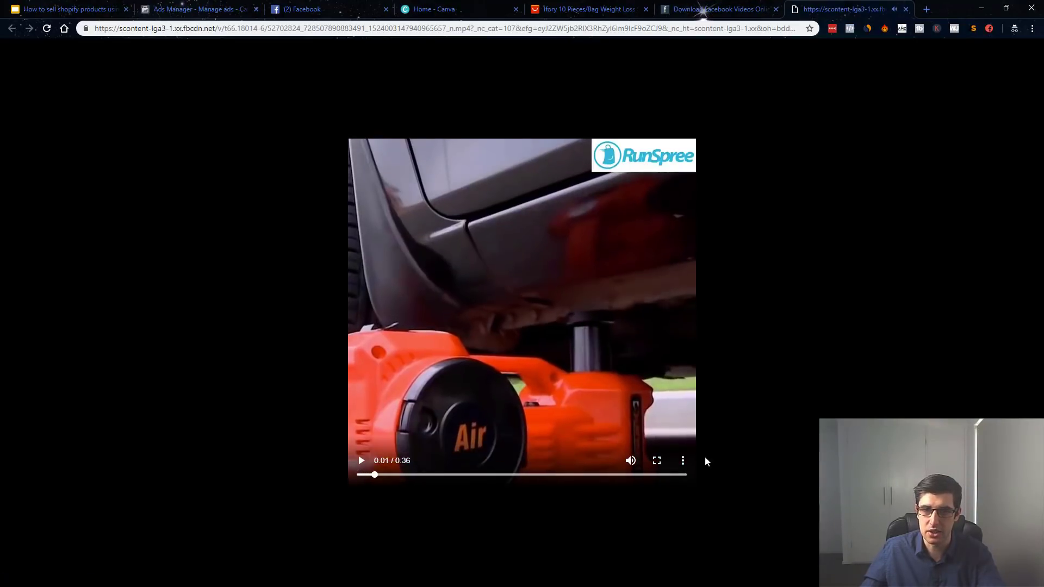
click(683, 462)
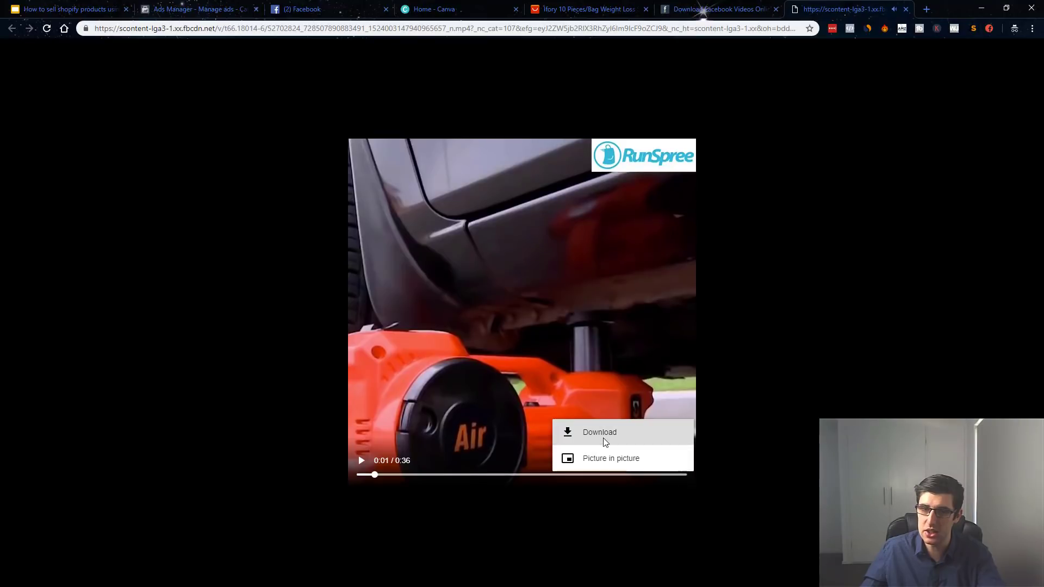
click(595, 425)
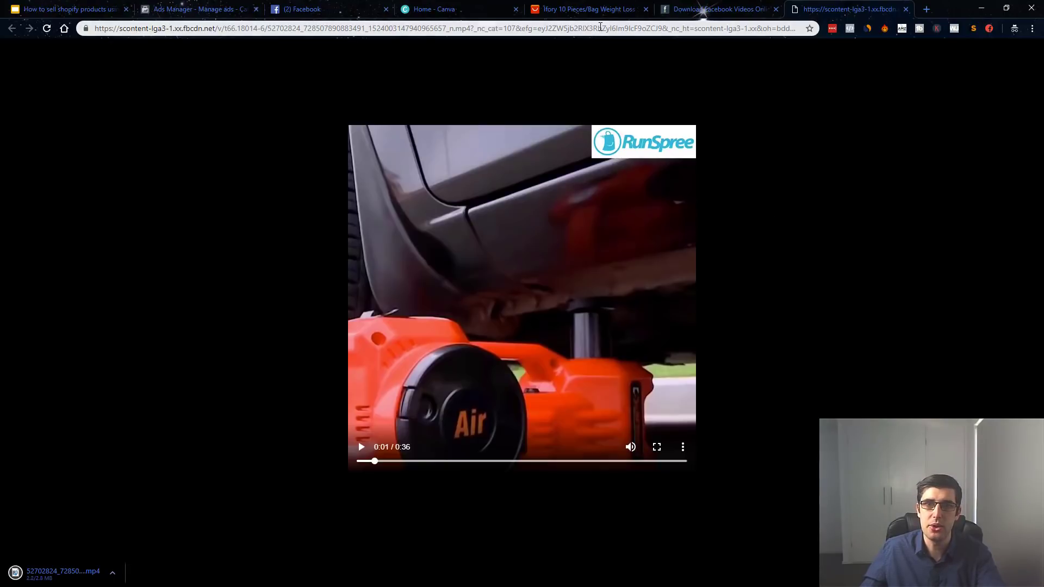
click(598, 10)
Scroll through the AliExpress weight loss patch listing.
scroll(694, 260, down, 7)
scroll(694, 260, up, 10)
scroll(697, 264, up, 6)
scroll(697, 264, down, 5)
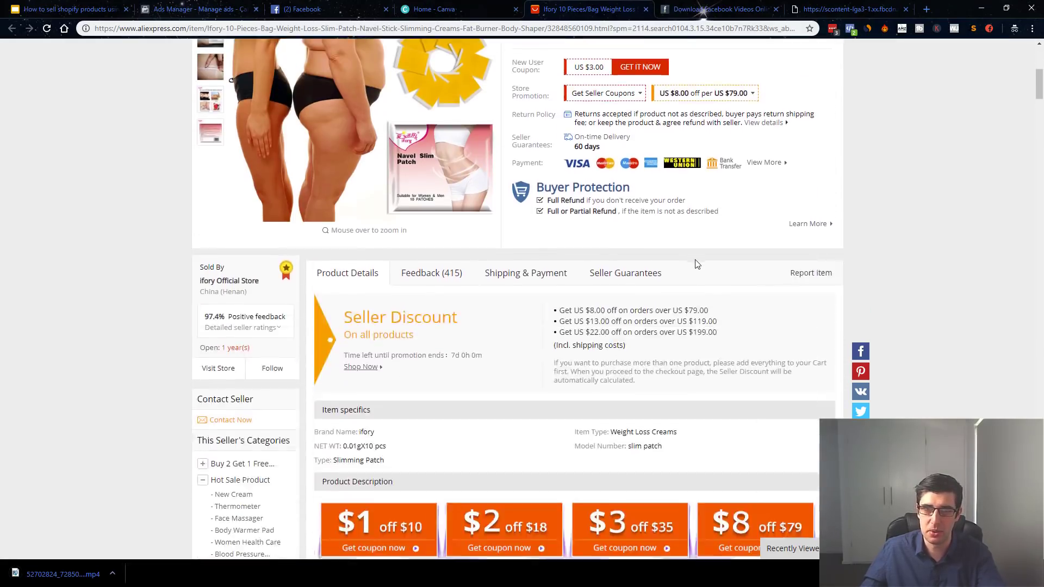
scroll(696, 263, up, 2)
scroll(696, 264, up, 2)
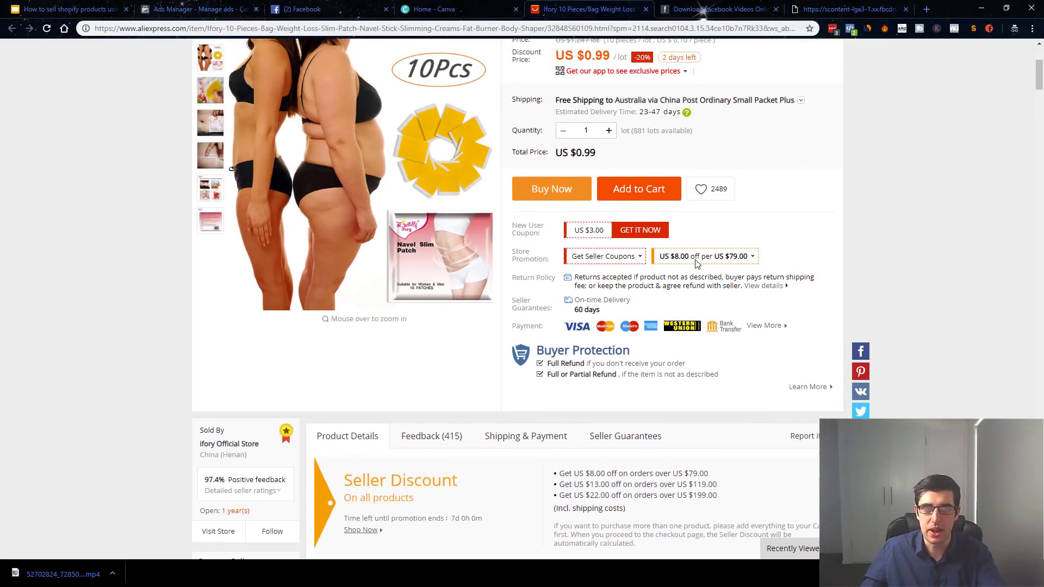
scroll(696, 264, down, 3)
scroll(611, 310, down, 4)
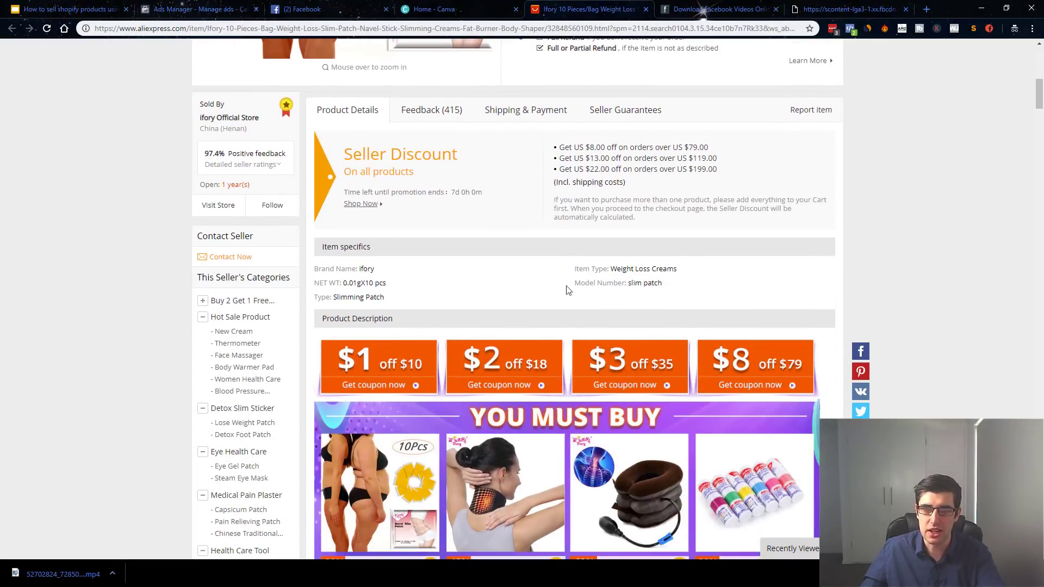
Recheck the downloaded video's options, then move to Canva's home page.
click(840, 7)
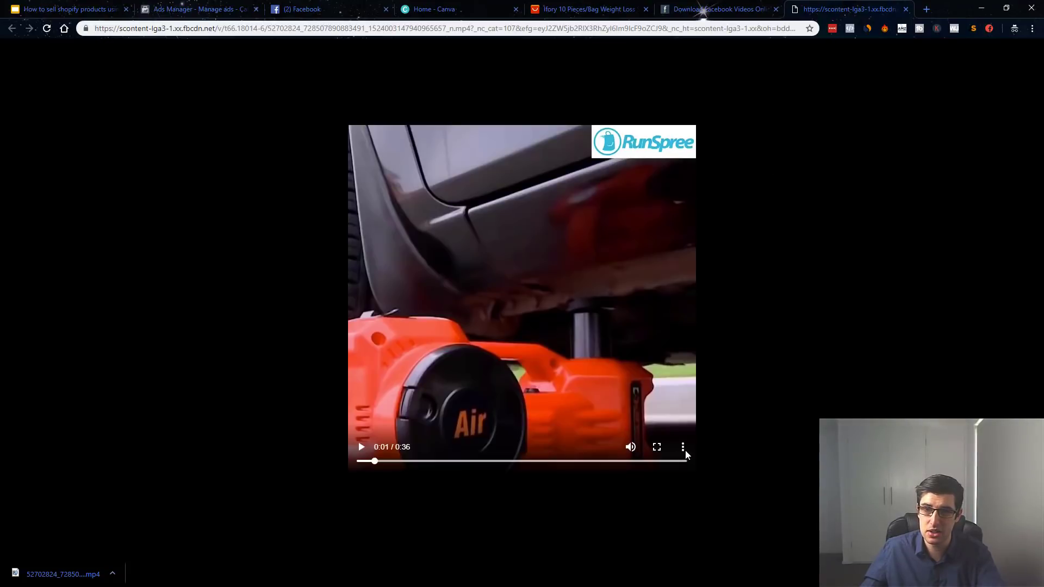
click(683, 447)
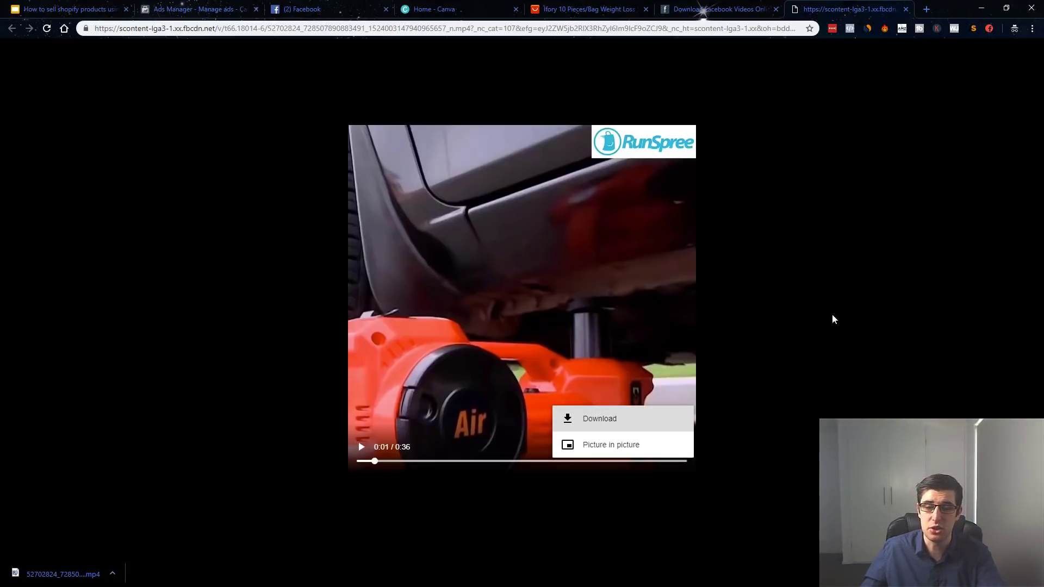
click(630, 8)
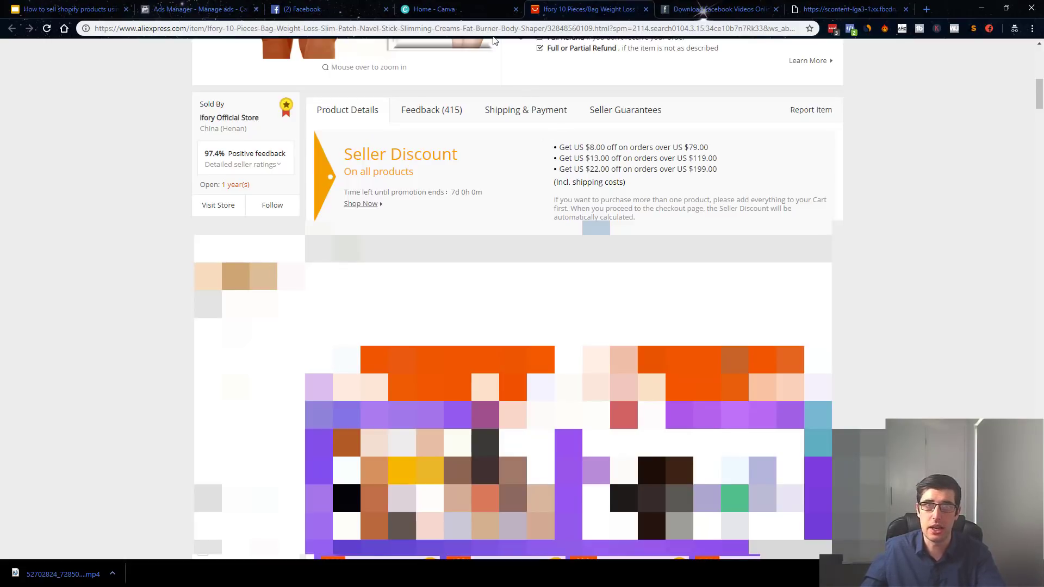
click(458, 14)
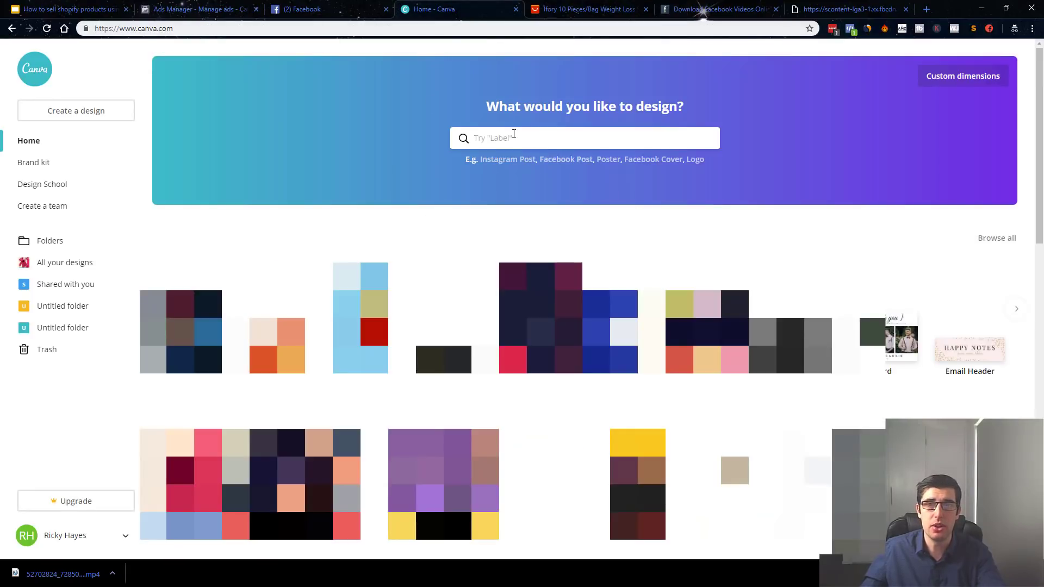
Start a new Facebook Post design and dismiss the tutorial panel.
click(508, 136)
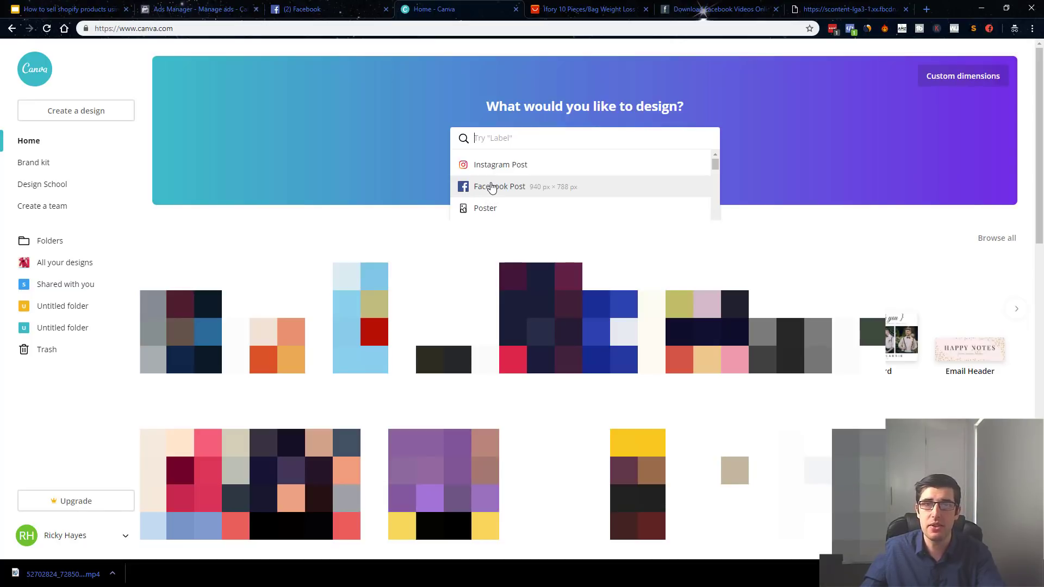
click(492, 187)
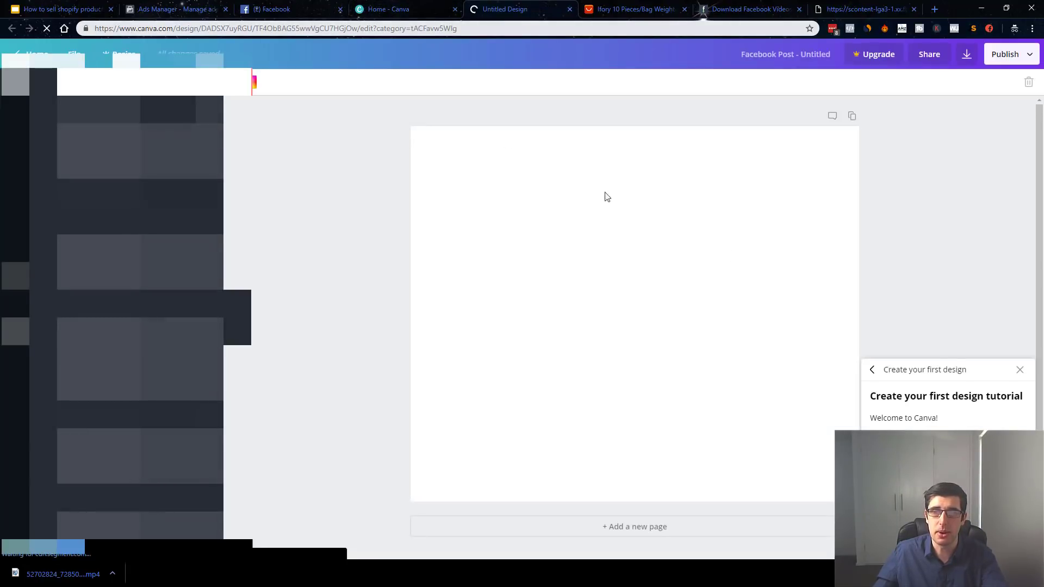
click(1018, 369)
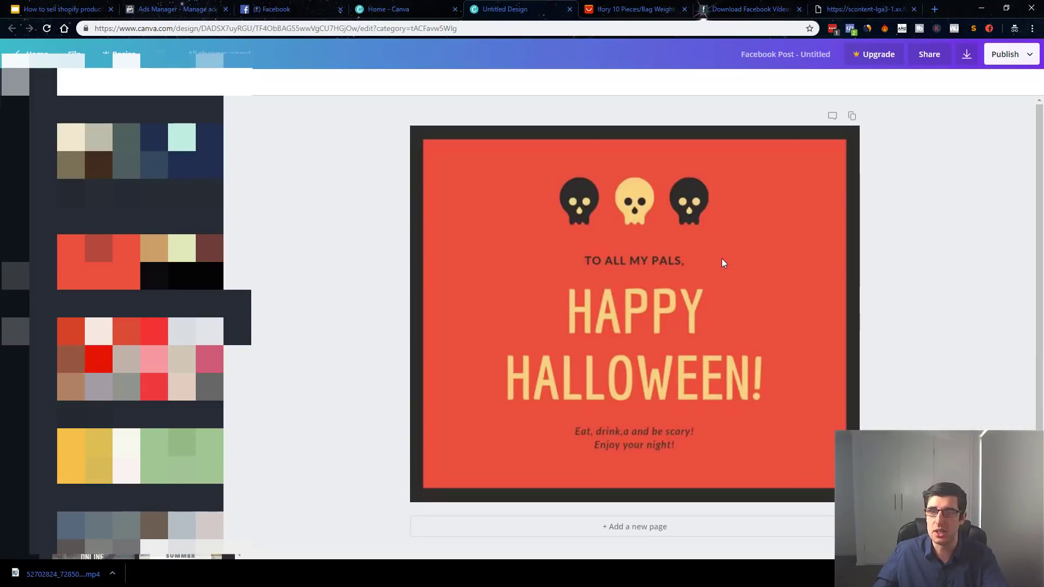
Replace the Halloween card with the yellow 'Happy Birthday to you!' template.
click(689, 368)
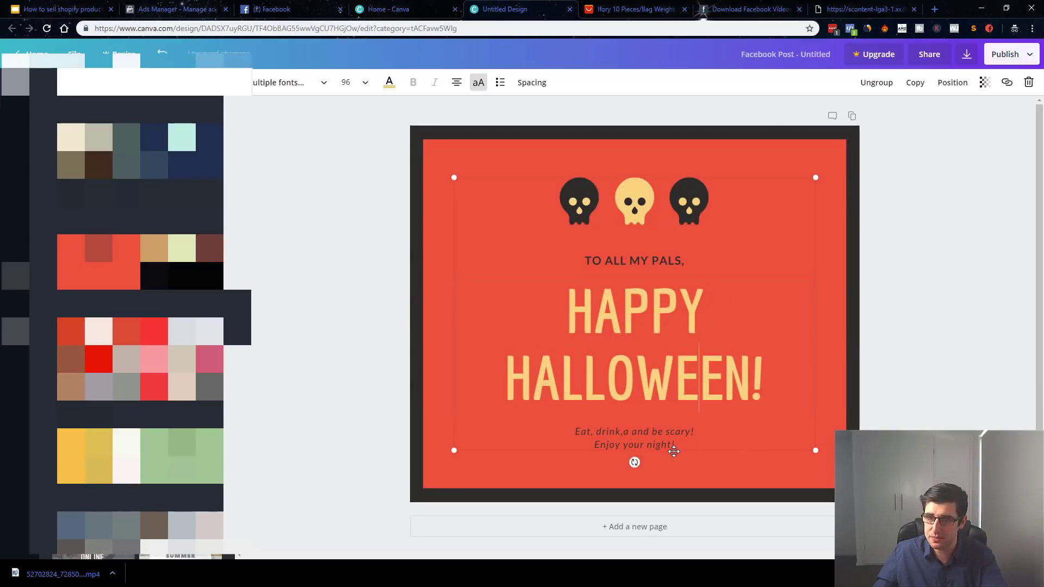
drag(674, 447, 563, 428)
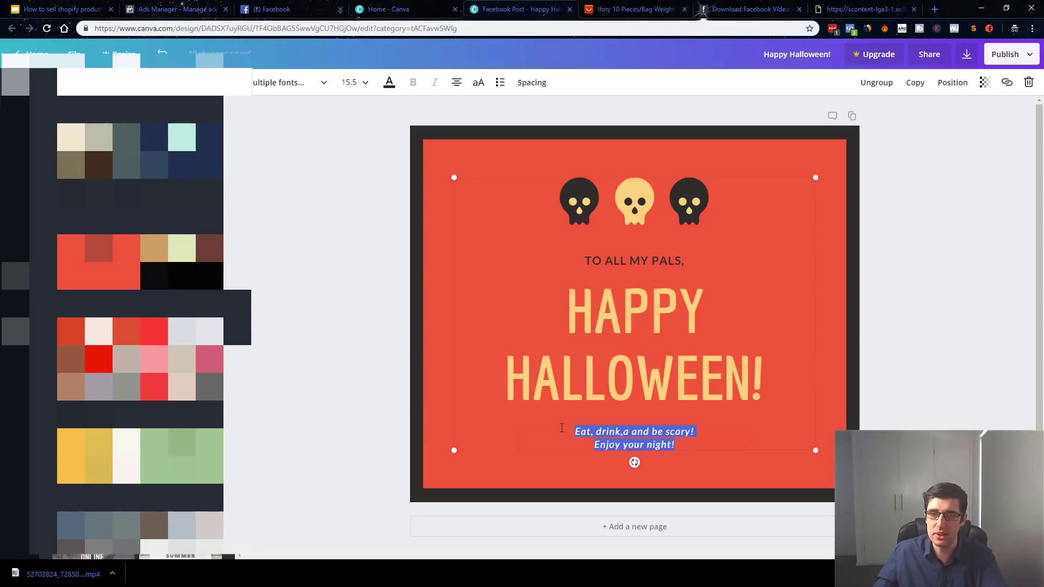
scroll(140, 327, down, 4)
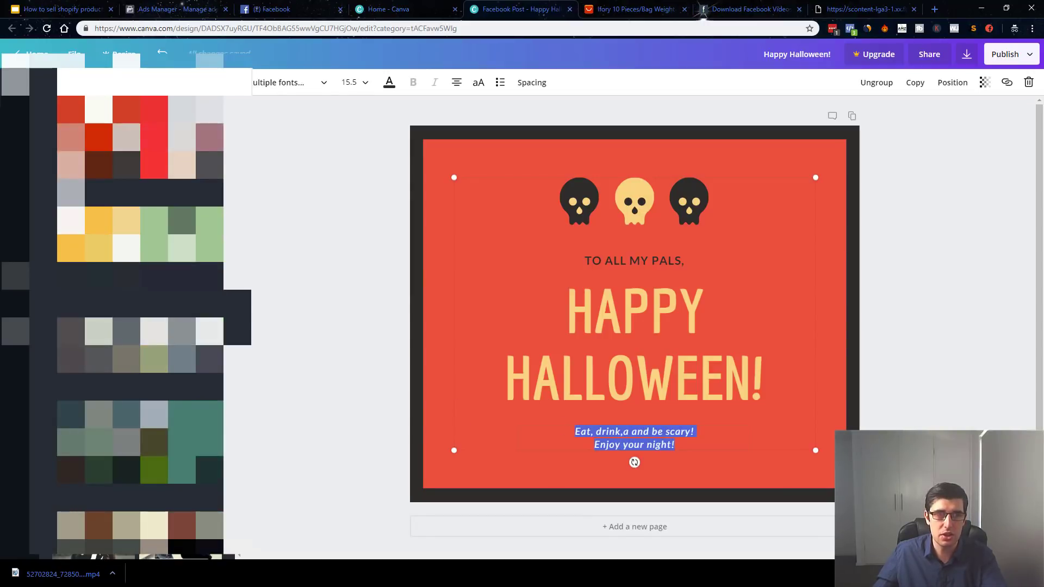
click(141, 234)
scroll(140, 327, down, 10)
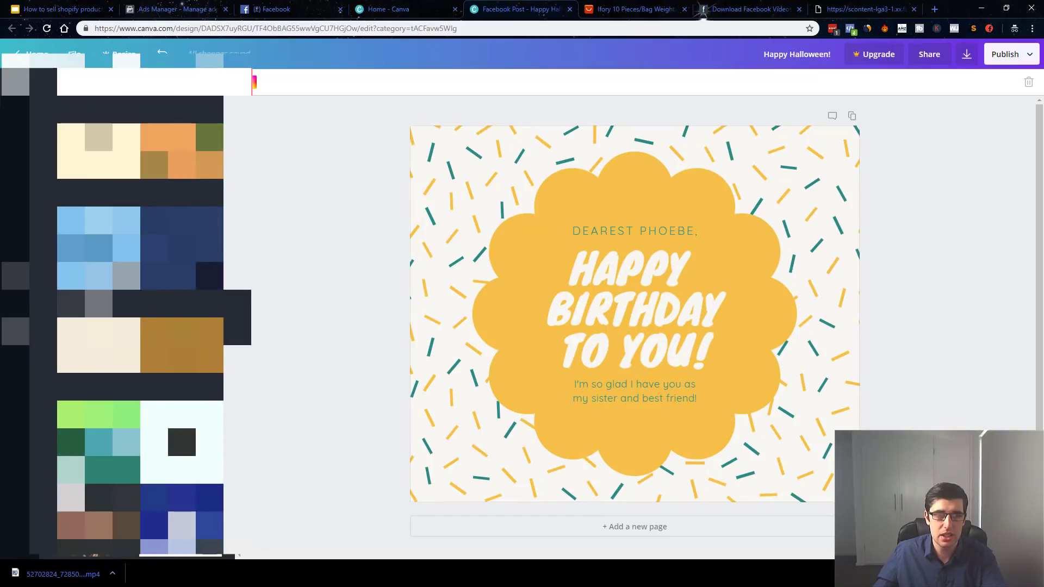
Add a grey rectangle element, enlarge it and position it beneath the birthday card.
click(592, 300)
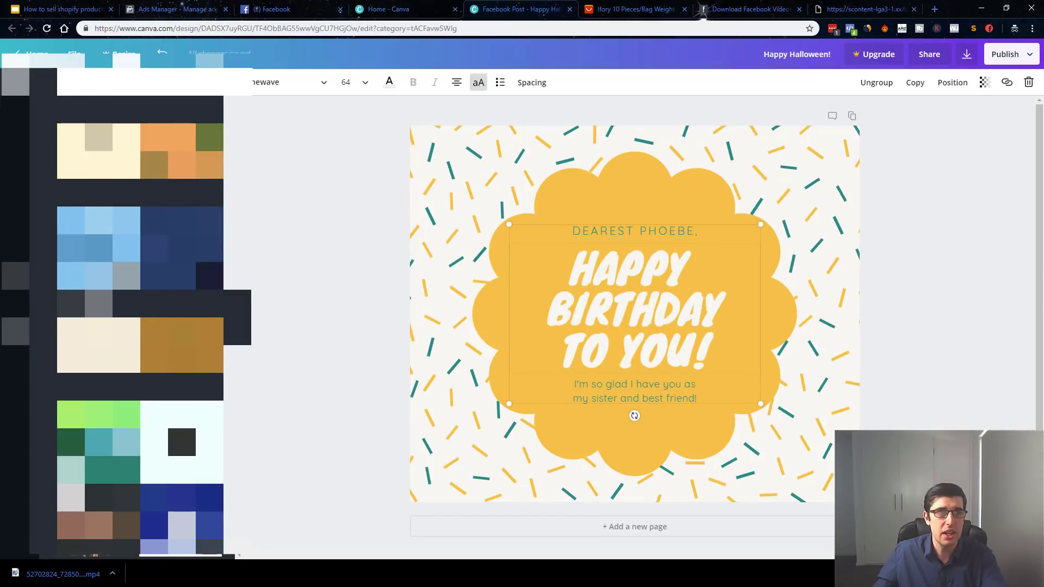
scroll(141, 326, down, 5)
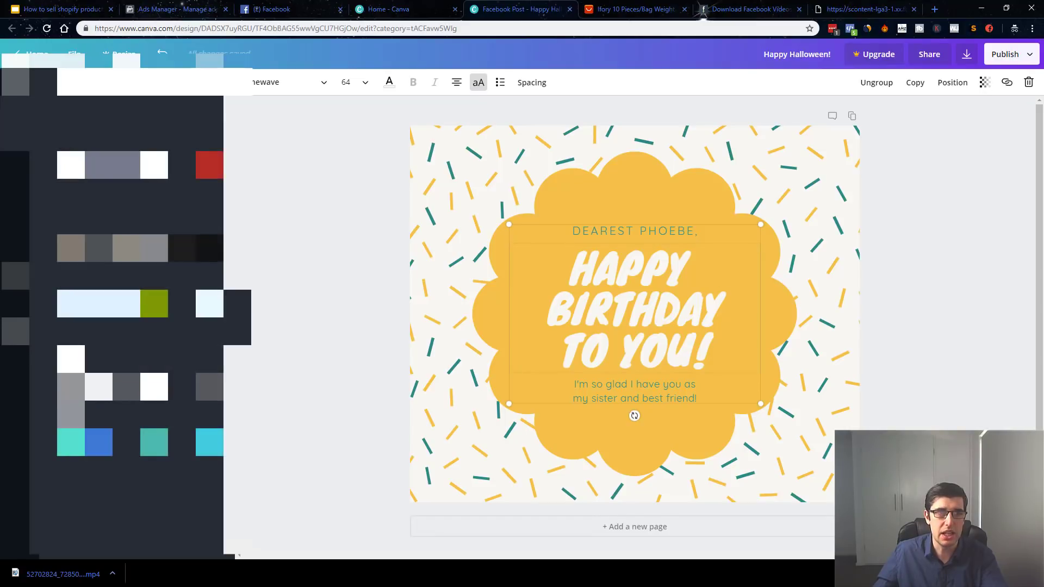
drag(113, 165, 414, 464)
key(Delete)
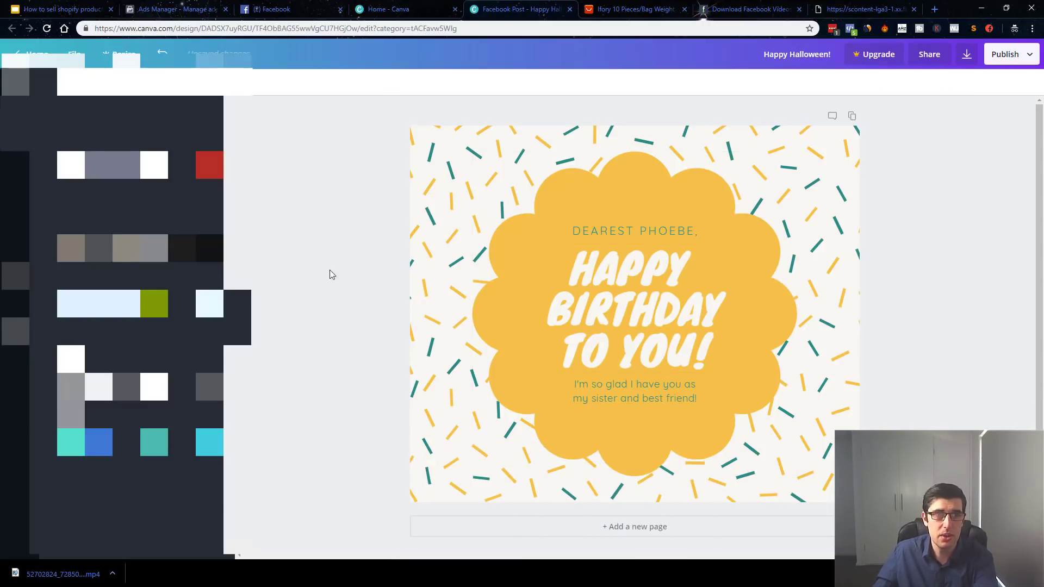
drag(536, 370, 524, 541)
drag(706, 449, 662, 467)
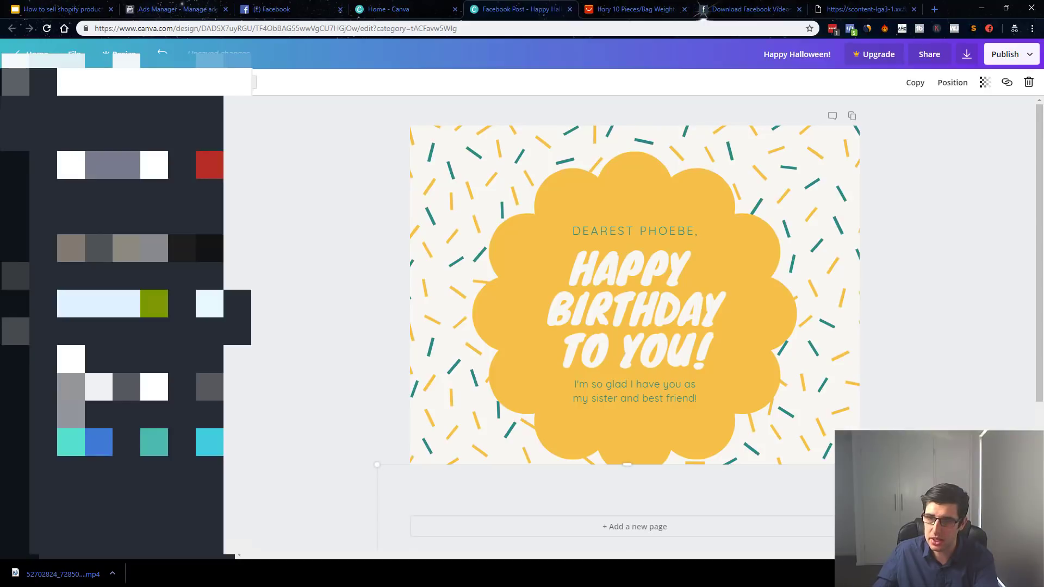
scroll(881, 404, down, 3)
mouse_move(524, 318)
mouse_down()
mouse_move(536, 313)
mouse_move(530, 318)
mouse_up()
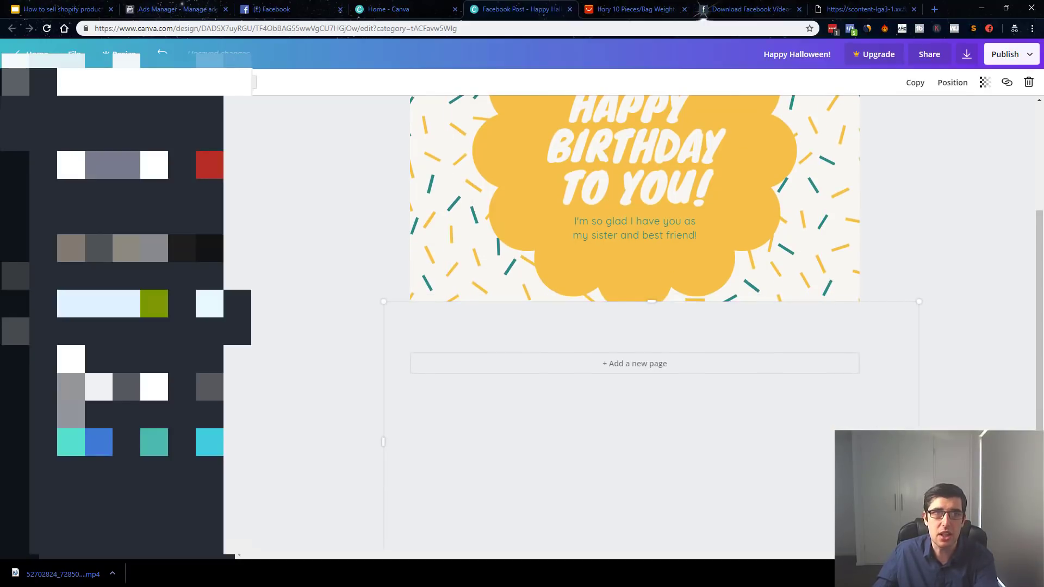
Colour the rectangle black and place a black bar at the card's top edge.
click(254, 81)
click(261, 179)
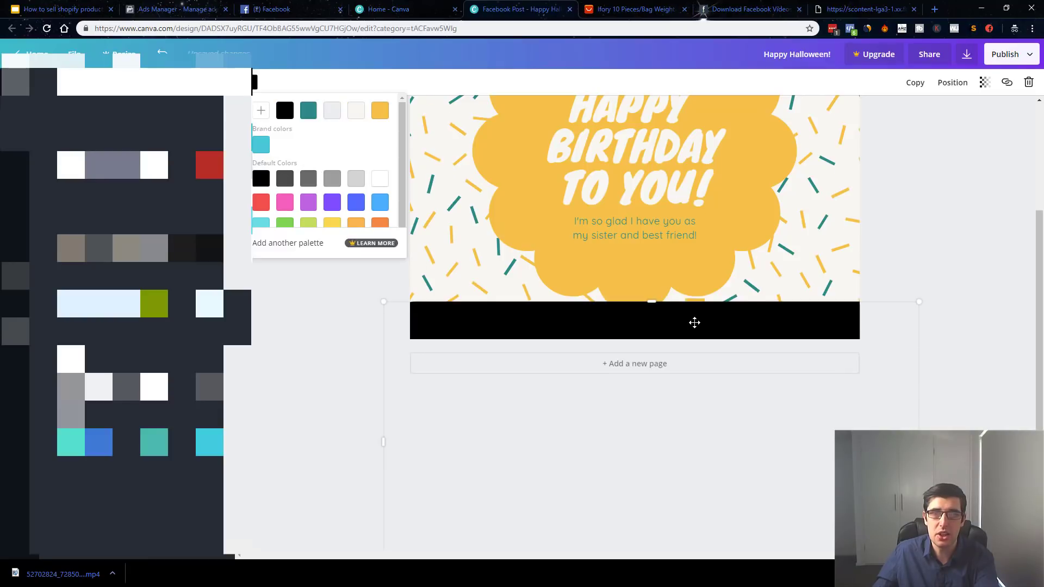
scroll(695, 323, up, 2)
scroll(696, 323, up, 1)
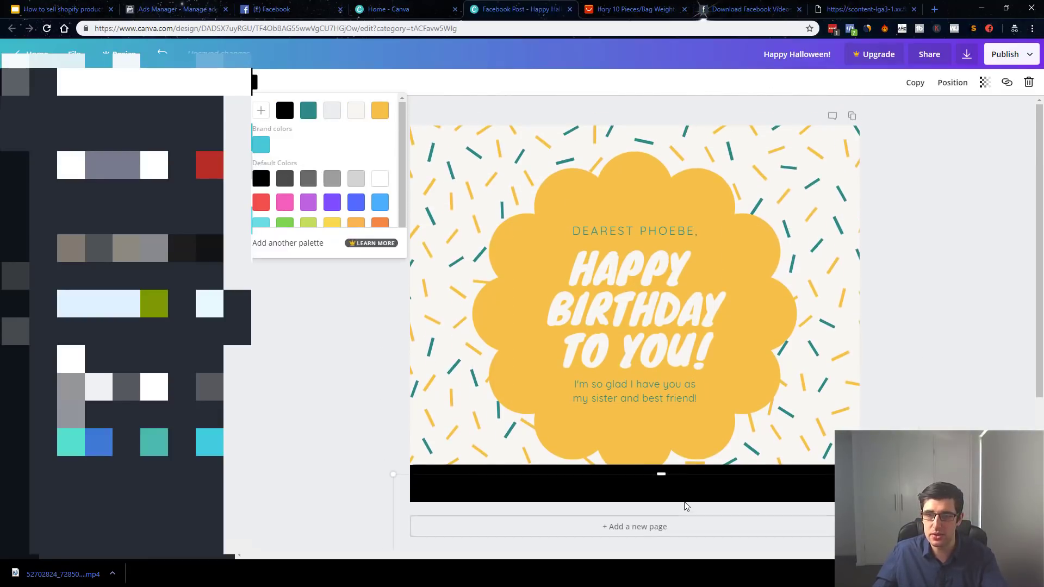
click(641, 74)
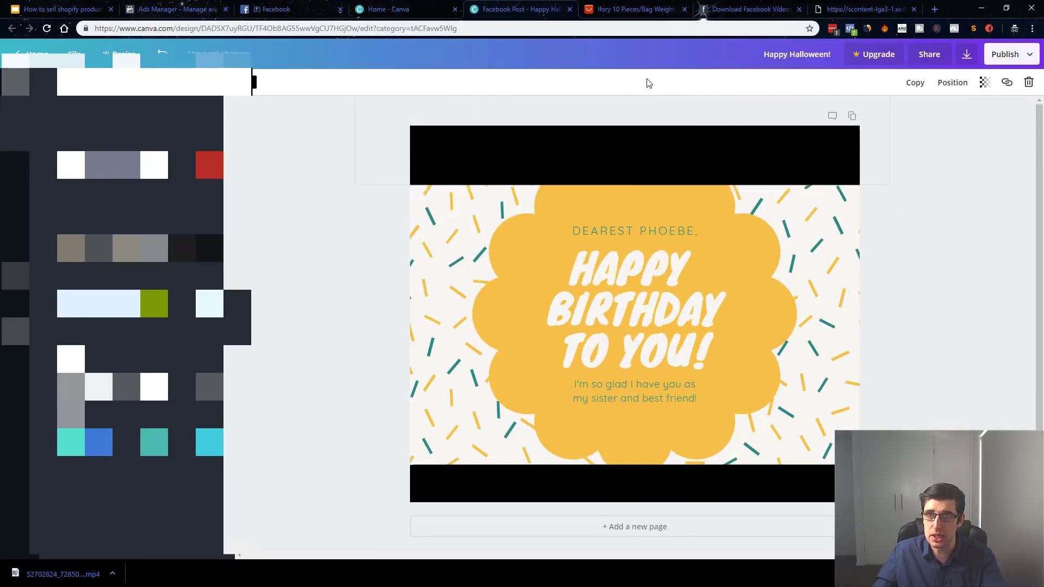
mouse_move(614, 155)
mouse_down()
mouse_move(615, 135)
mouse_move(613, 149)
mouse_up()
Add a text box reading 'OMG I NEED THIS' on one line at the card's centre.
click(617, 490)
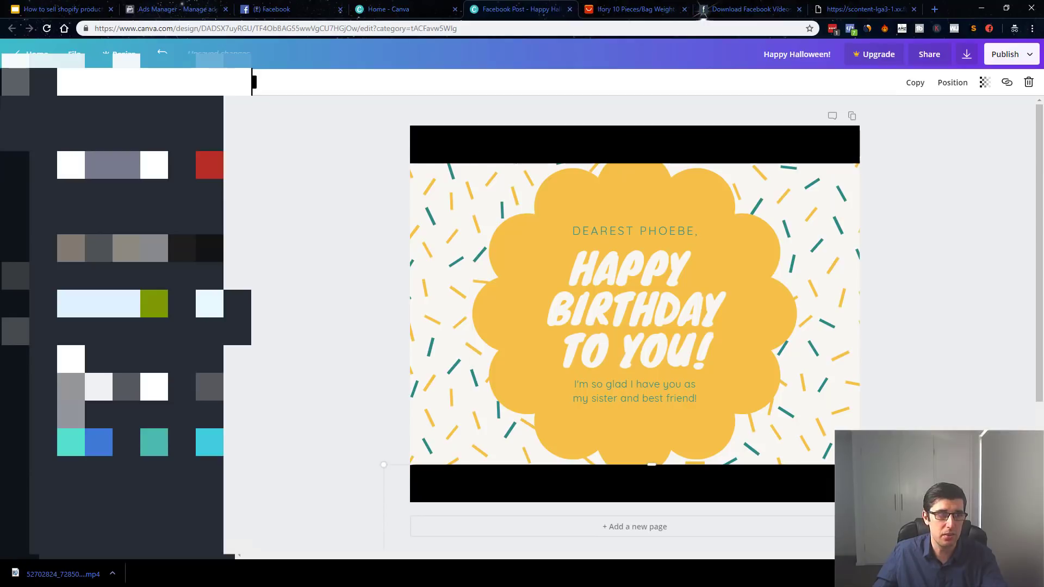
click(20, 167)
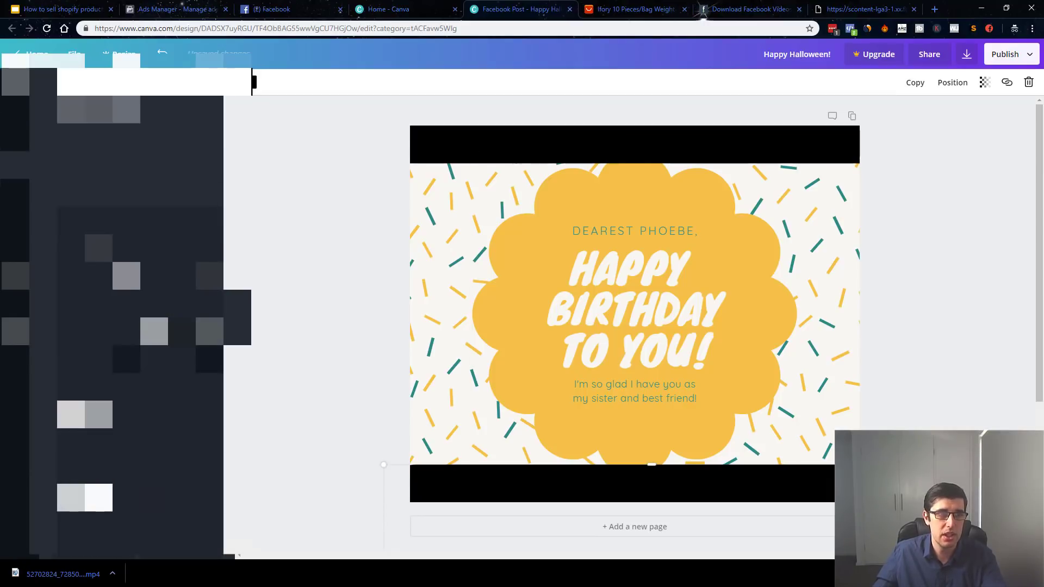
click(139, 135)
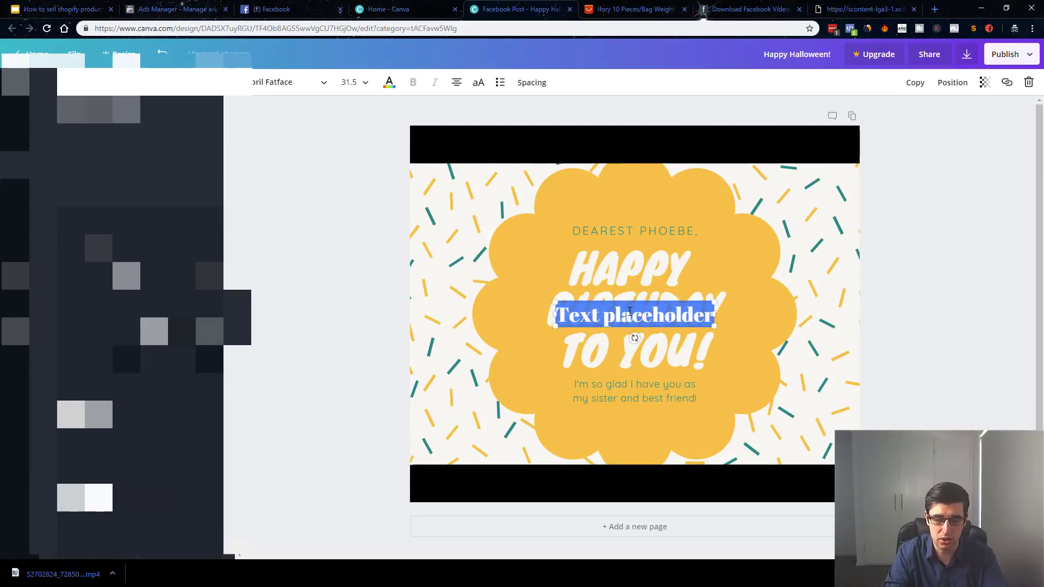
text(OMG I NEED THIS)
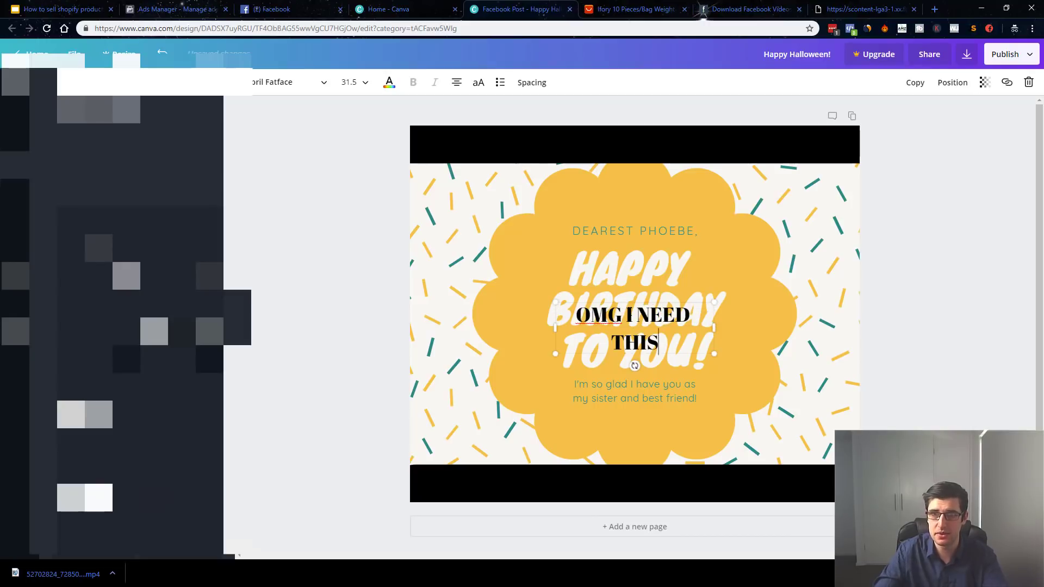
drag(717, 329, 853, 309)
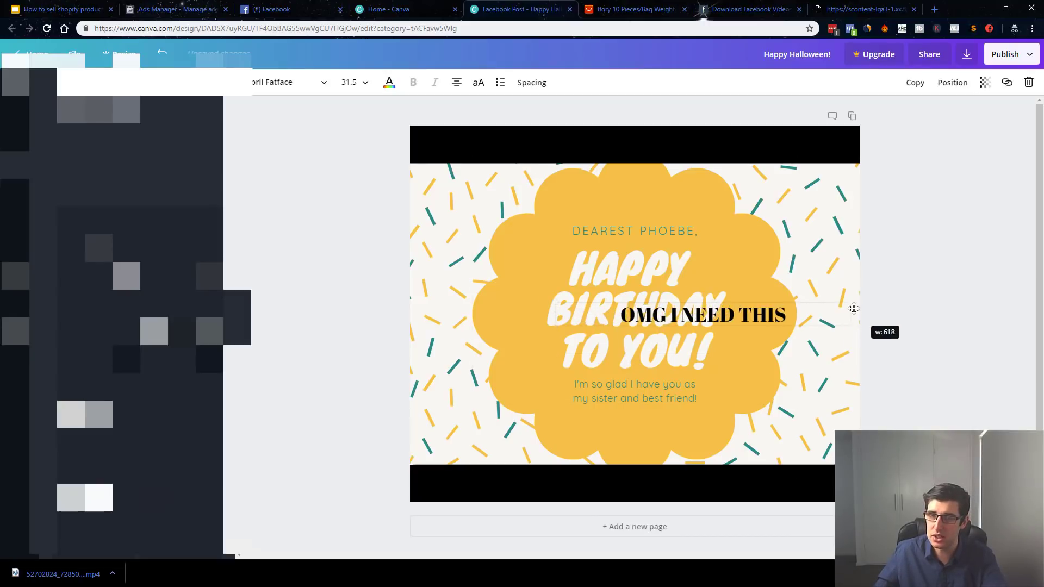
drag(690, 298, 623, 346)
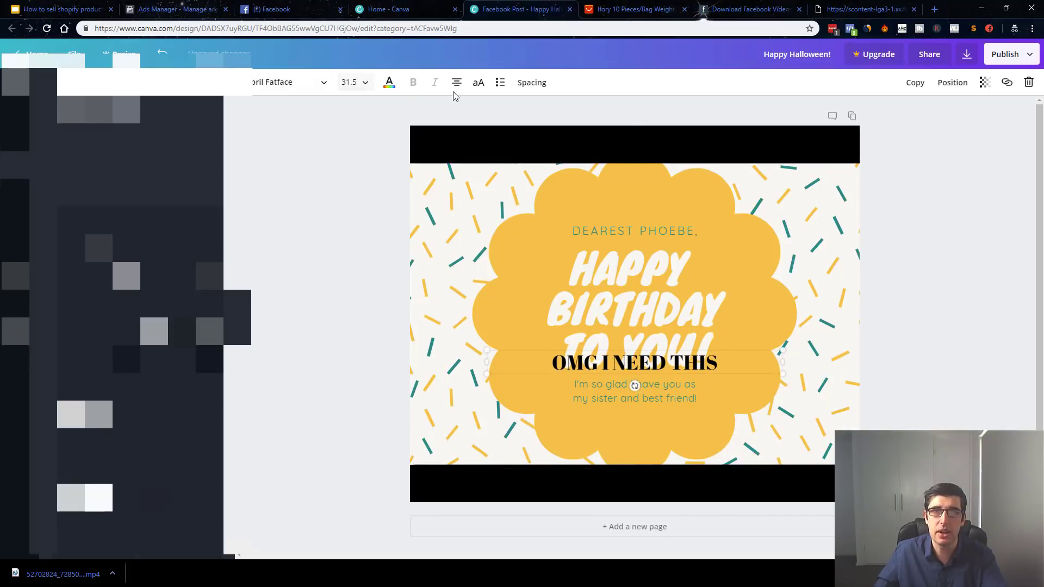
Make the caption white Impact at size 42 on the bottom black bar.
click(389, 83)
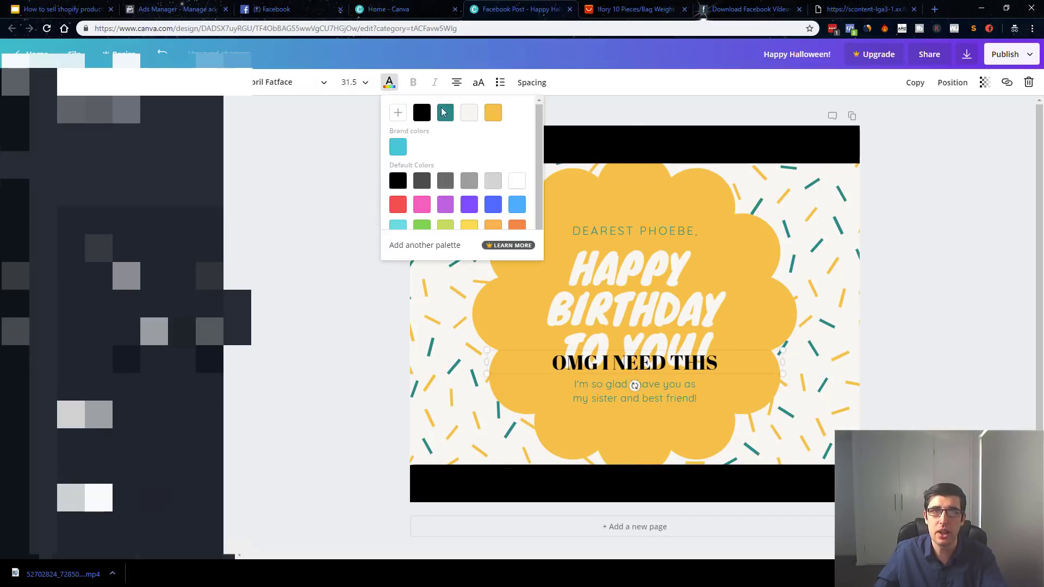
click(519, 186)
drag(668, 352, 666, 469)
click(275, 81)
scroll(322, 212, down, 2)
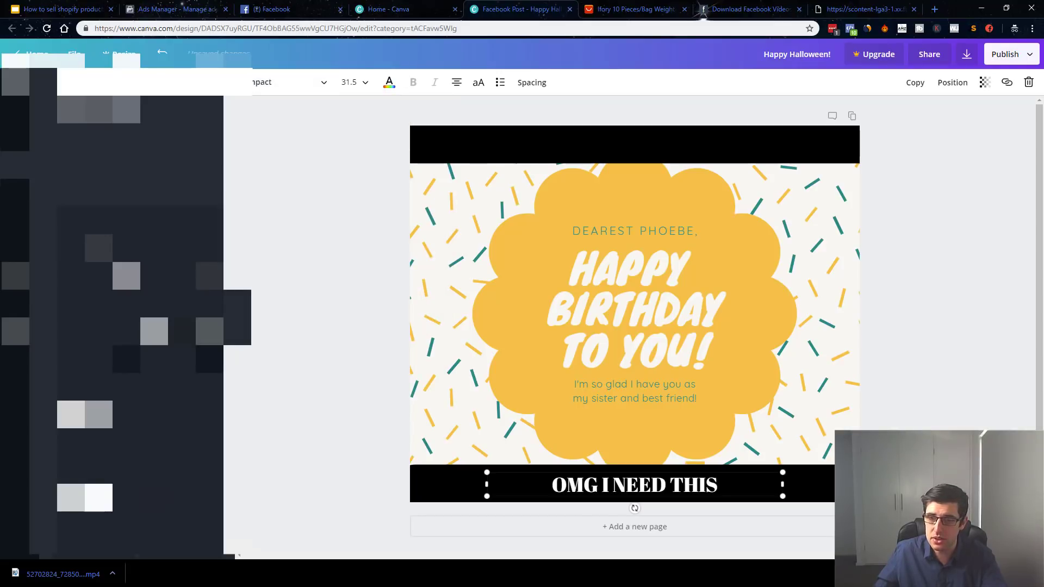
drag(720, 483, 480, 495)
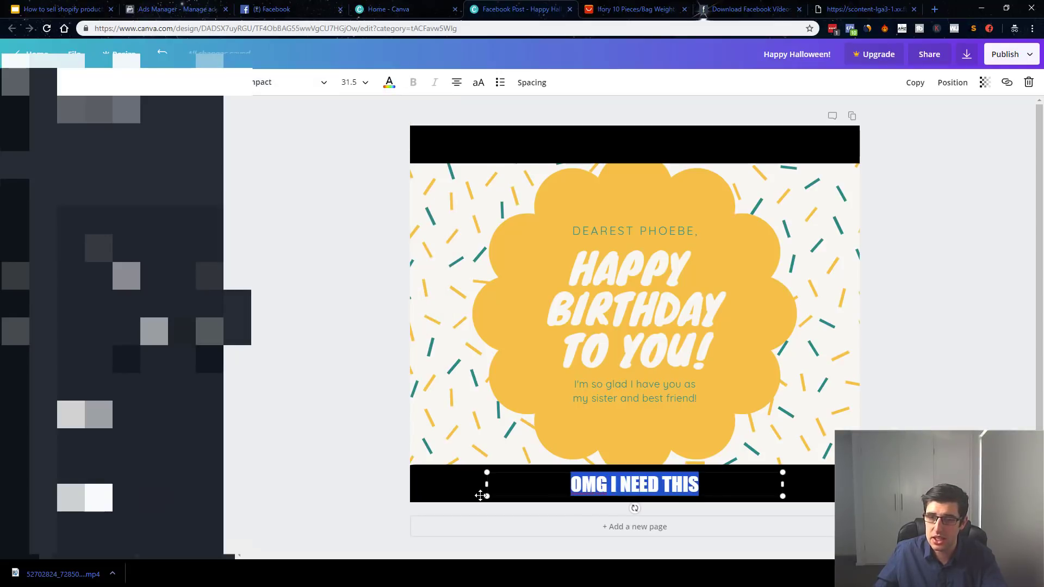
click(389, 83)
click(350, 82)
scroll(363, 251, down, 3)
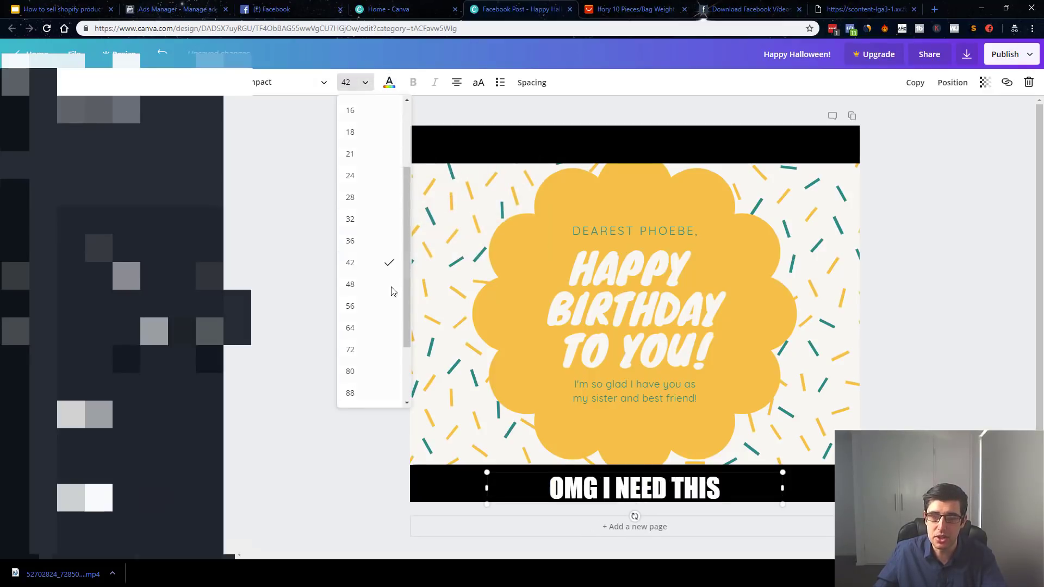
click(364, 262)
Widen the bottom caption and place a shrunken scream emoji at the bar's left end.
drag(783, 488, 882, 488)
drag(725, 463, 685, 452)
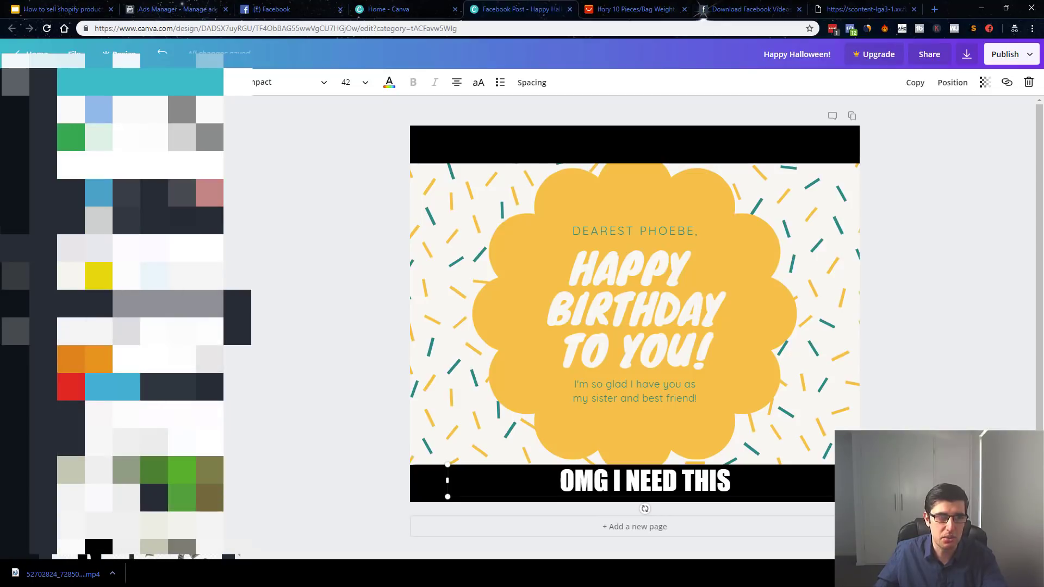
drag(780, 159, 565, 386)
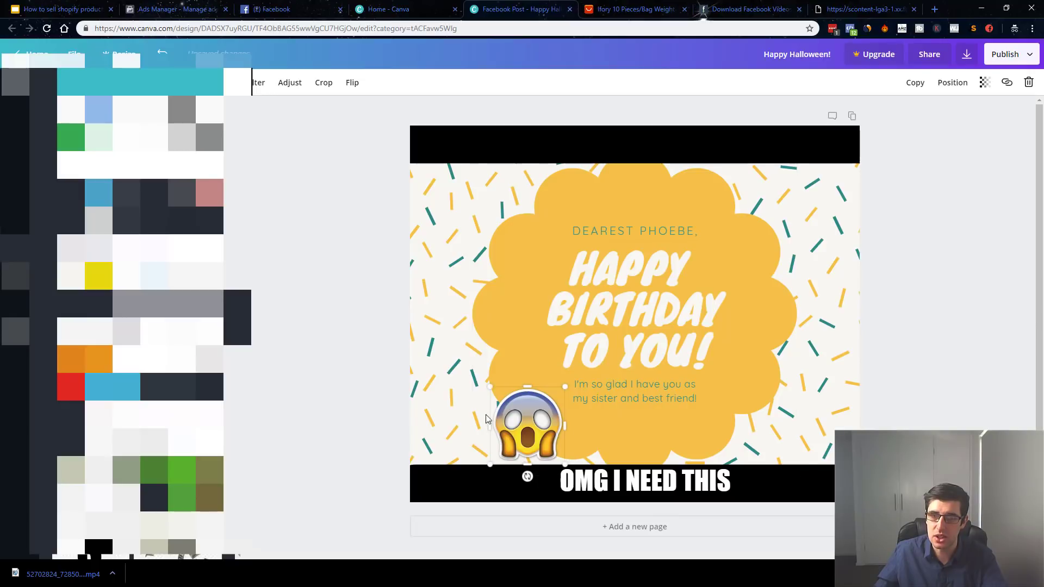
drag(509, 412, 828, 445)
Duplicate the scream emoji for the right end and copy the caption onto the top bar.
key(ctrl+c)
key(ctrl+v)
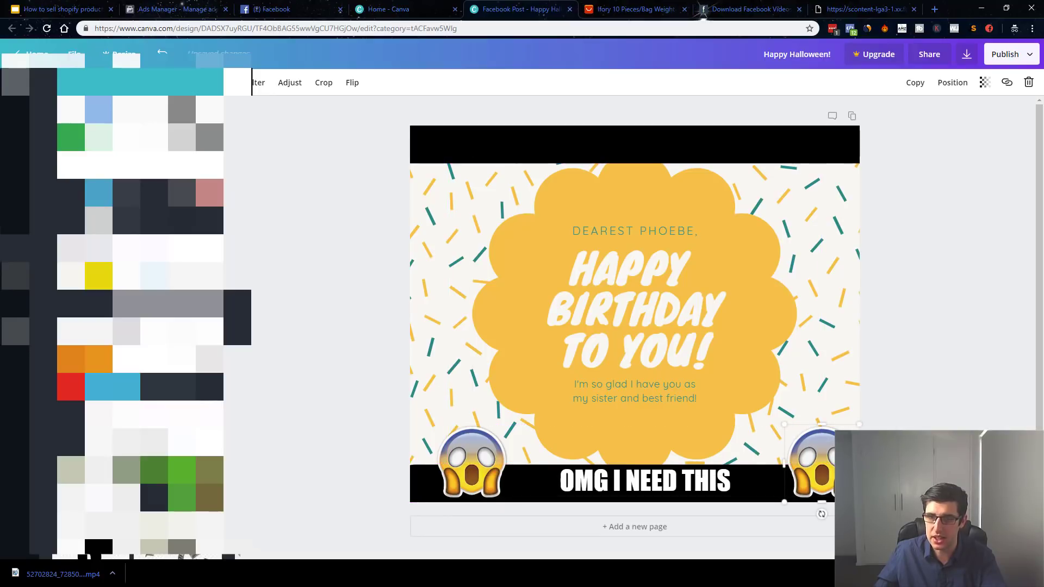
click(660, 483)
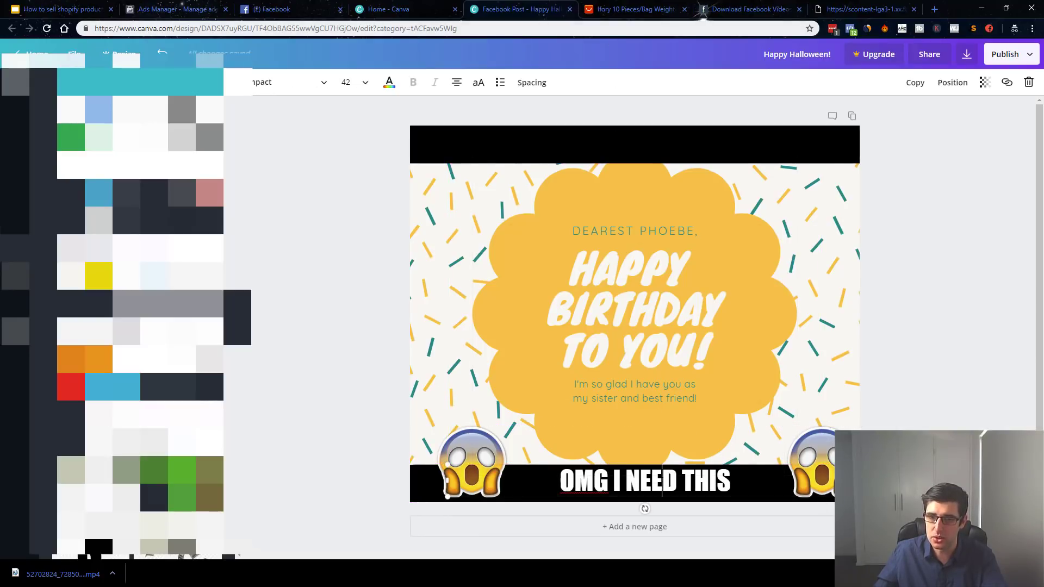
drag(581, 462, 591, 143)
Change the top bar's text to 'THIS IS AMAZING!!!'.
drag(721, 142, 549, 142)
text(THIS I)
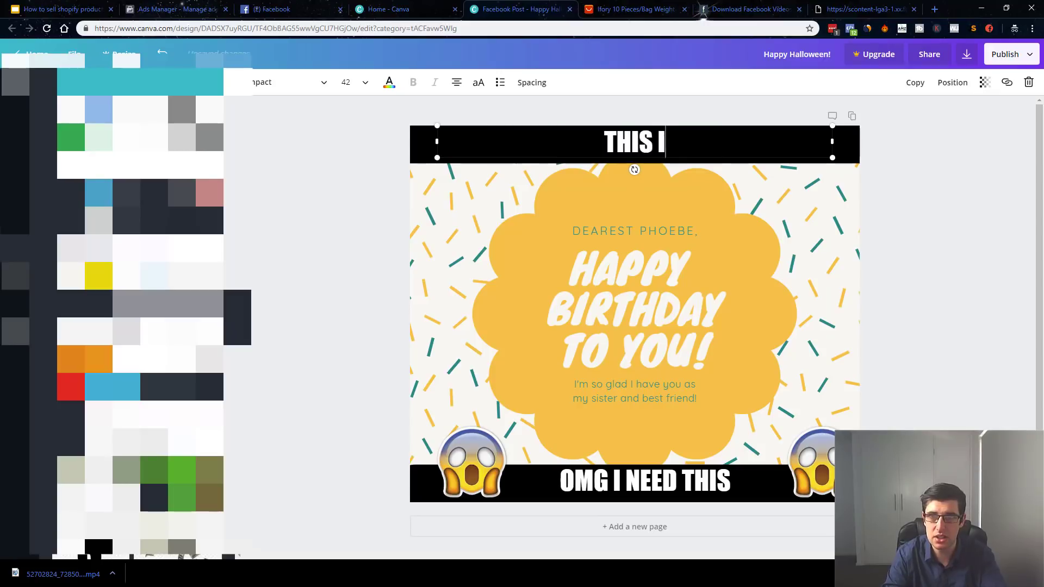
text(S AMAZING!!!)
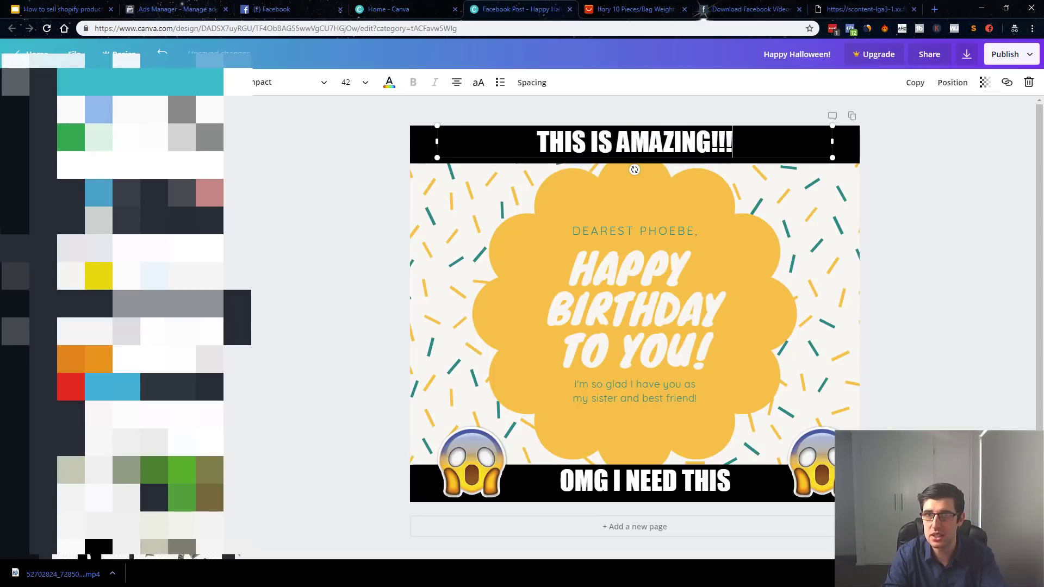
click(961, 339)
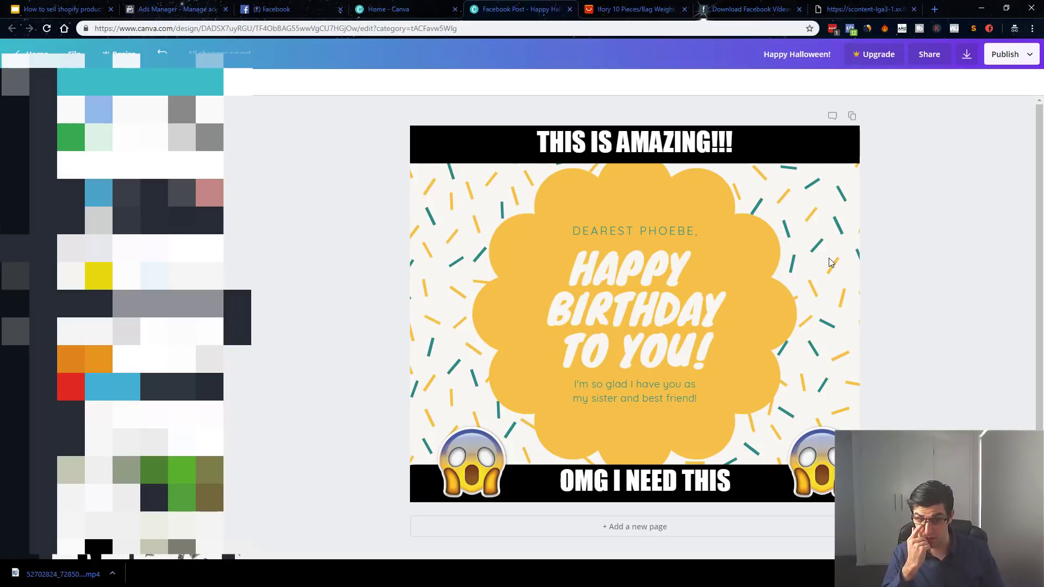
Nudge the right-hand scream emoji slightly to the left.
drag(827, 469, 809, 466)
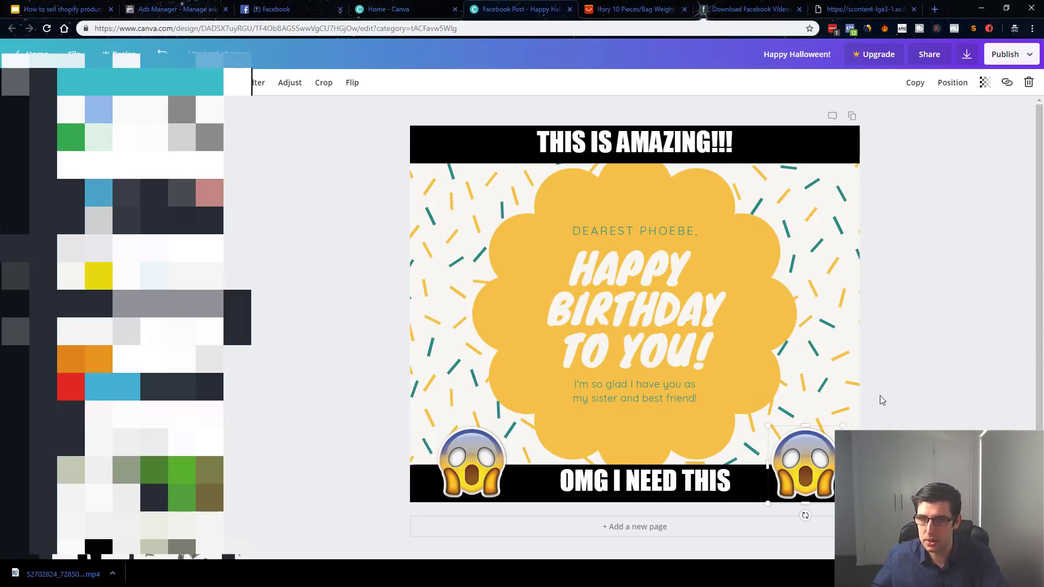
click(952, 381)
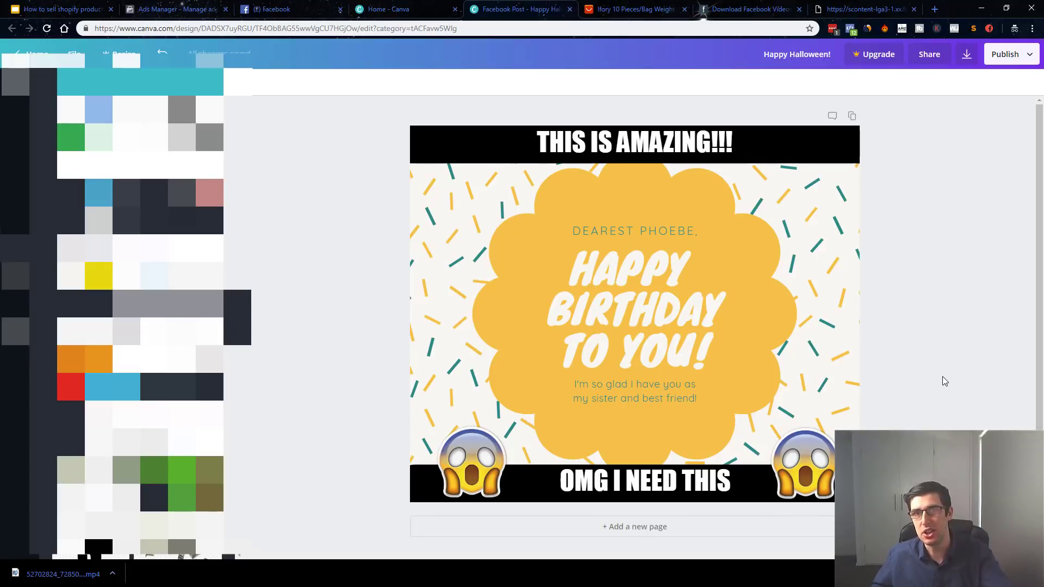
click(967, 54)
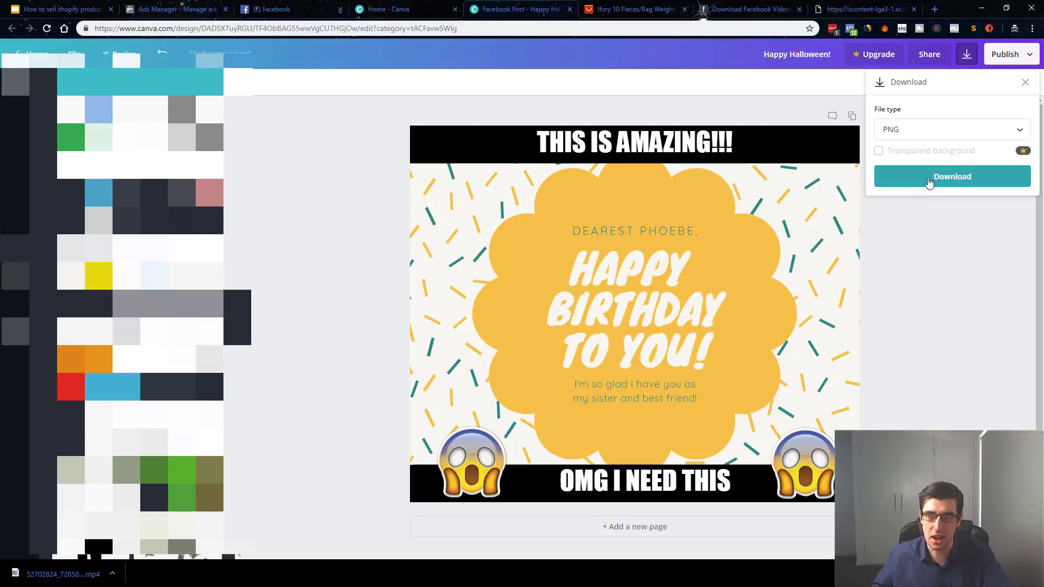
Download the design as a PNG file and close the upsell popup.
click(930, 184)
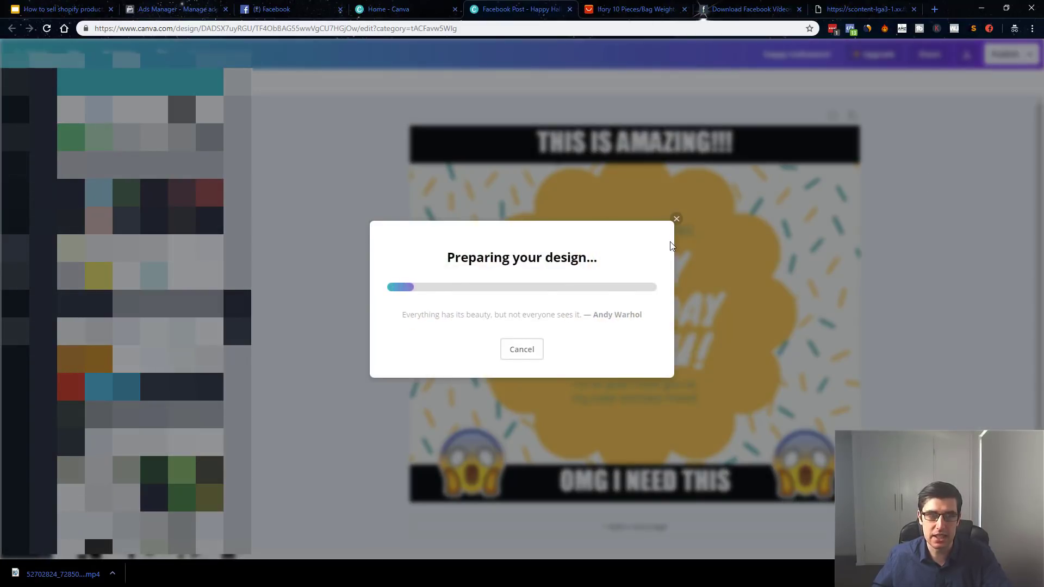
click(337, 206)
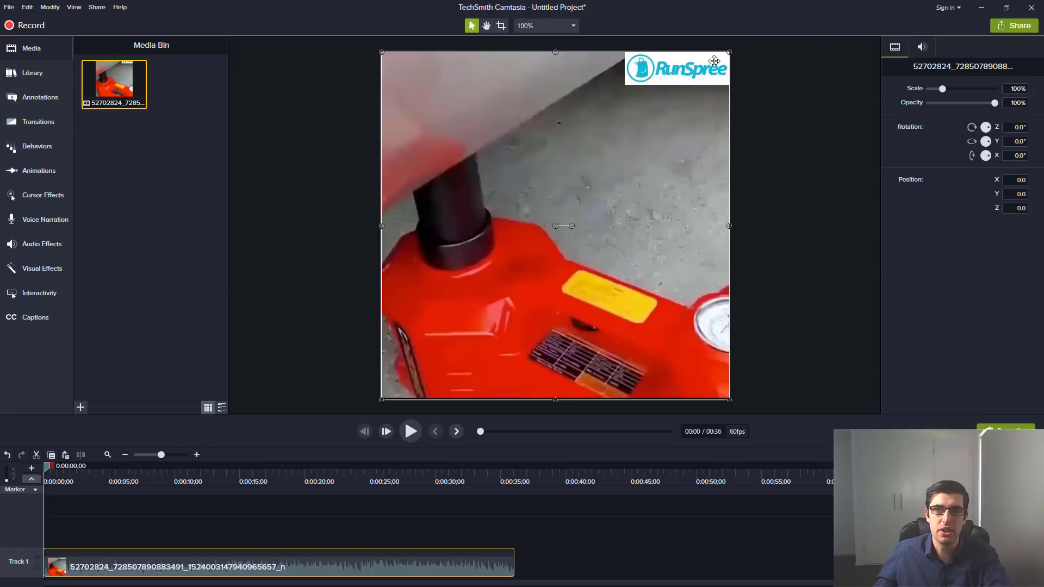
Add a white text callout from Annotations and shrink it over the top-right logo.
click(27, 69)
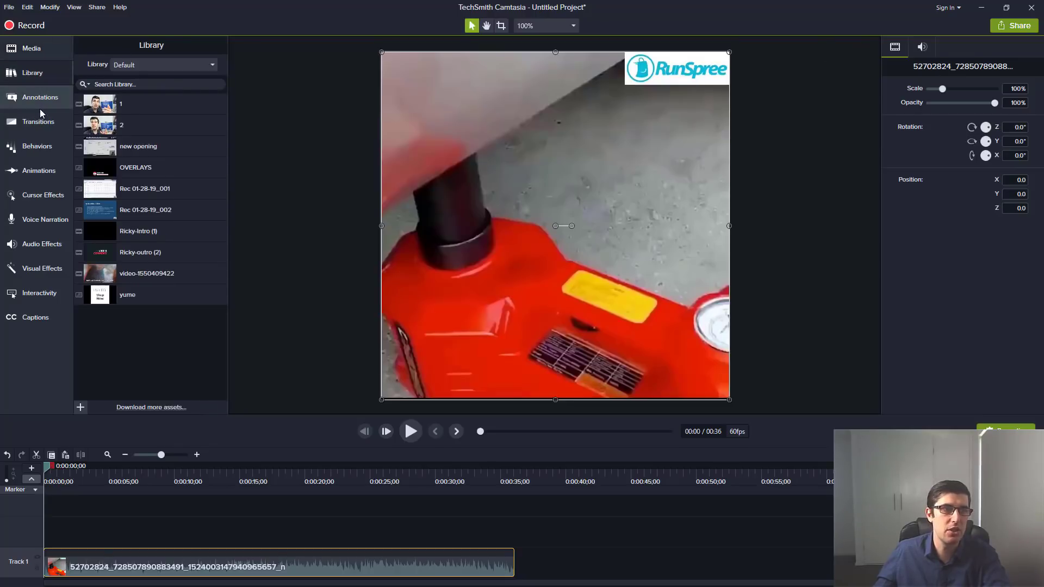
click(38, 107)
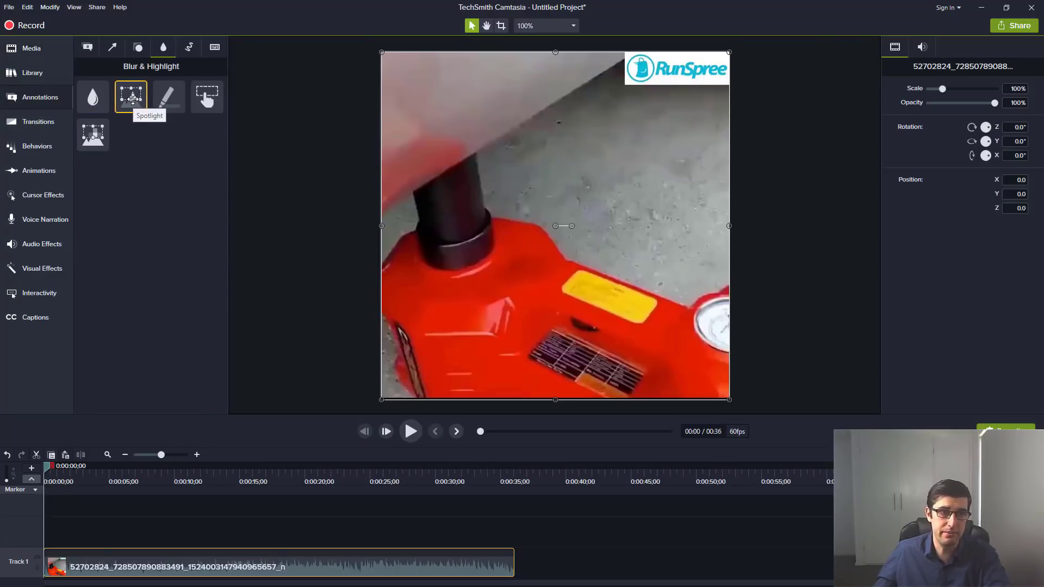
mouse_move(93, 133)
mouse_down()
mouse_move(362, 77)
mouse_move(94, 130)
mouse_up()
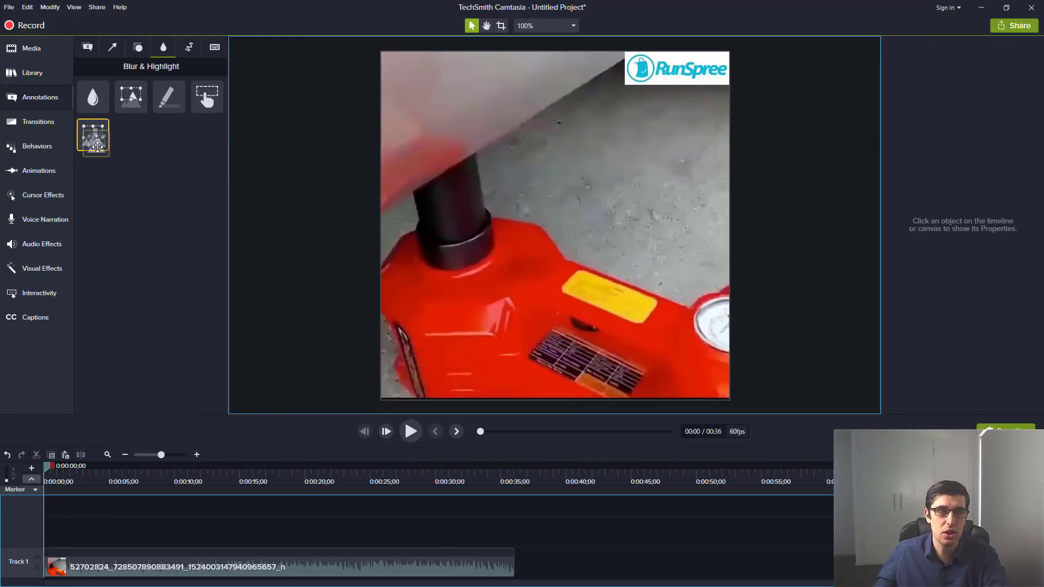
click(32, 53)
click(34, 73)
click(30, 123)
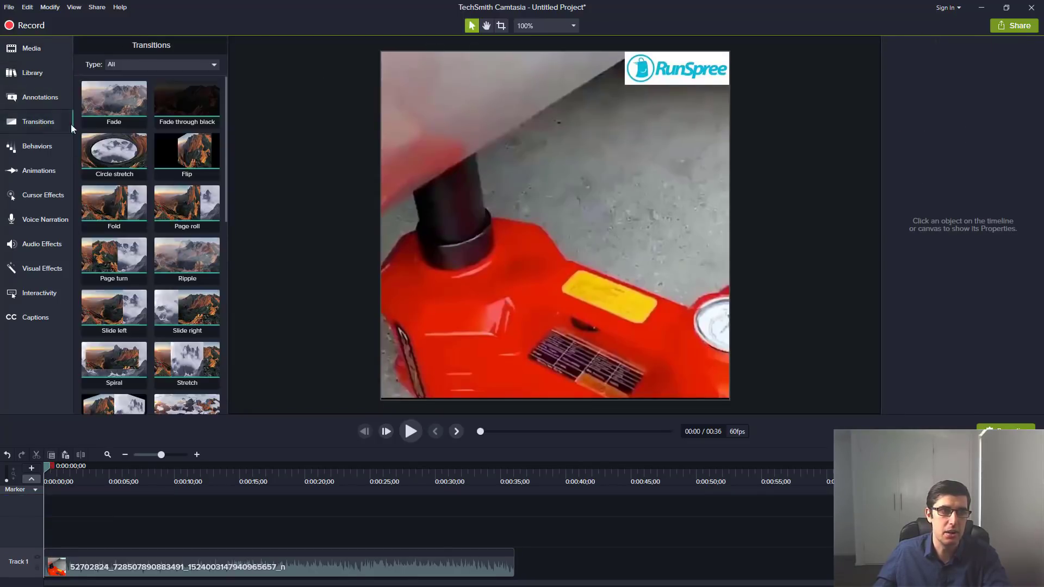
click(27, 77)
click(28, 96)
click(89, 48)
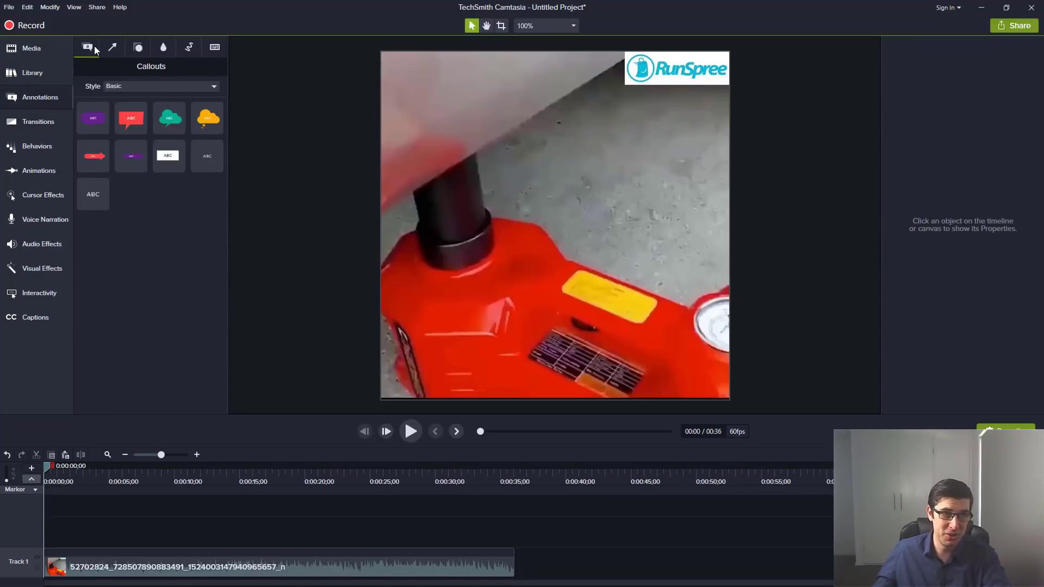
drag(168, 156, 631, 94)
drag(538, 134, 630, 77)
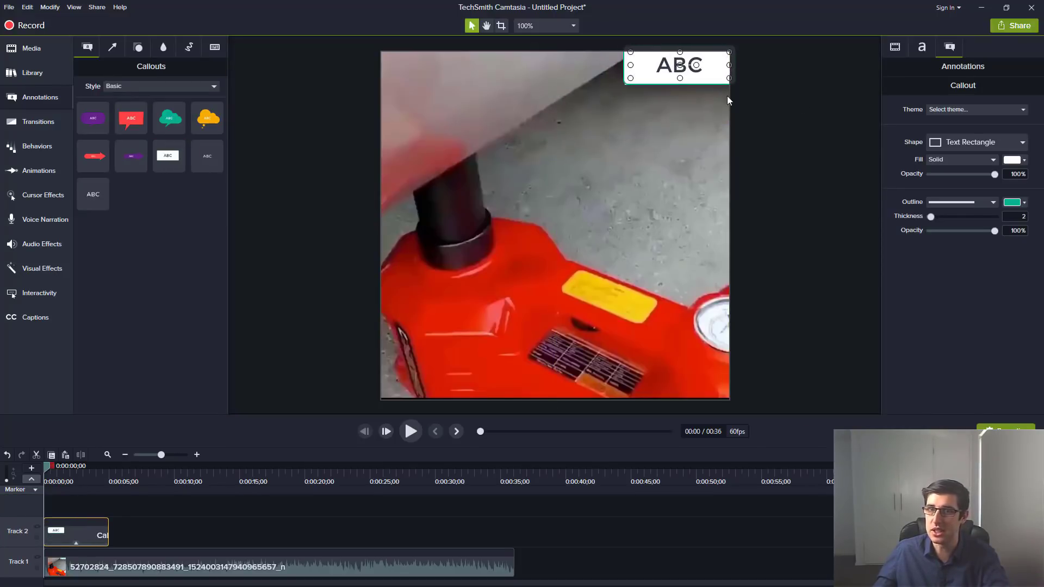
Set the corner callout's outline colour to light grey.
click(1023, 203)
click(952, 239)
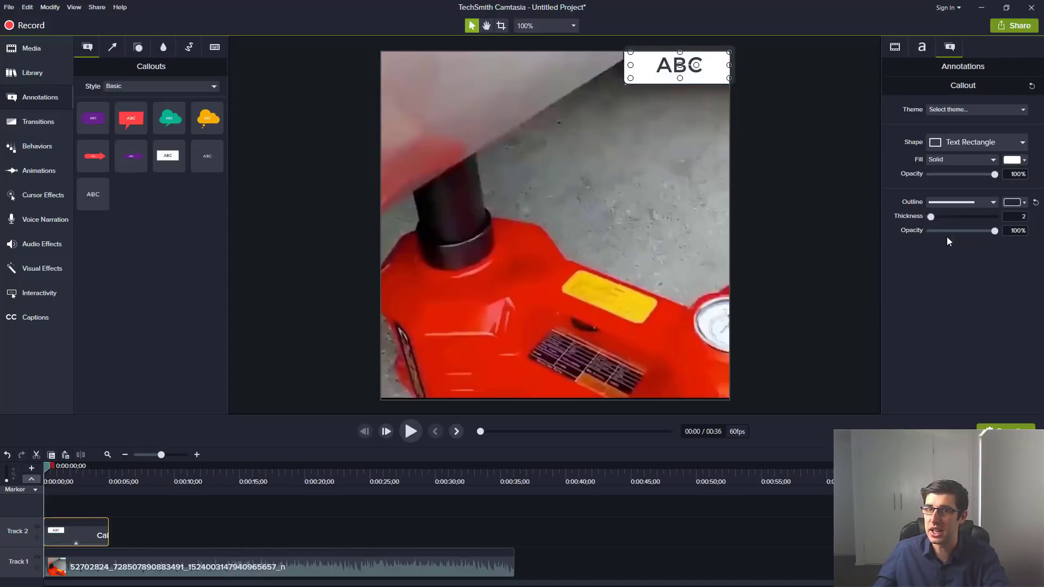
click(1024, 203)
click(937, 243)
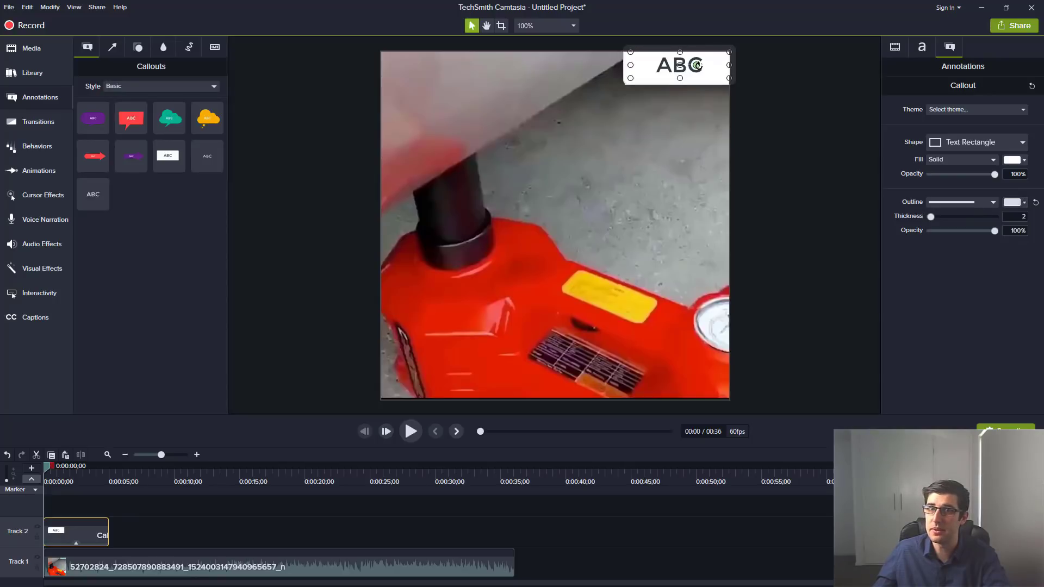
Replace the callout's placeholder with a person's name and extend it to the video's end.
double_click(697, 66)
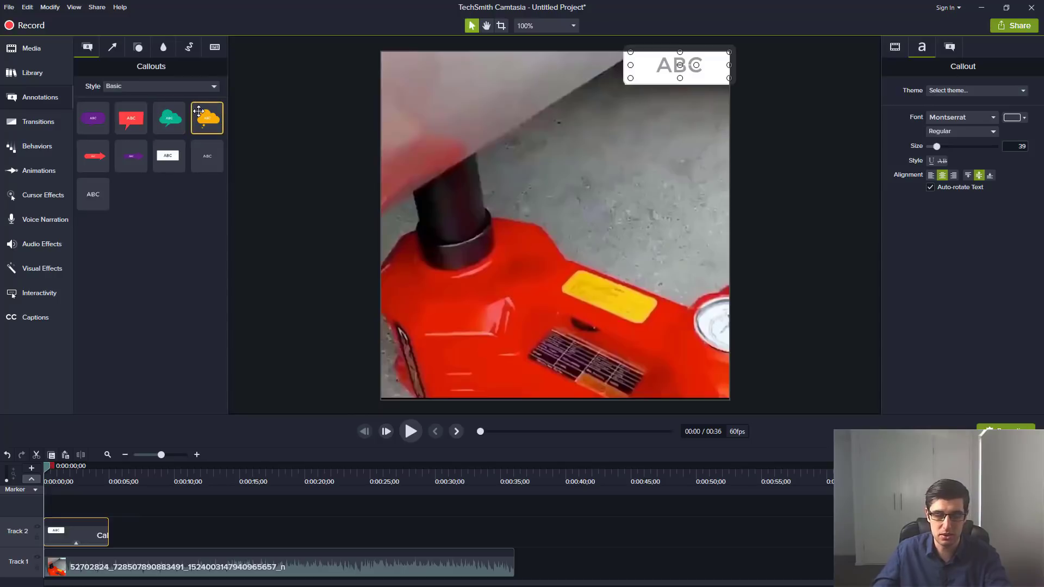
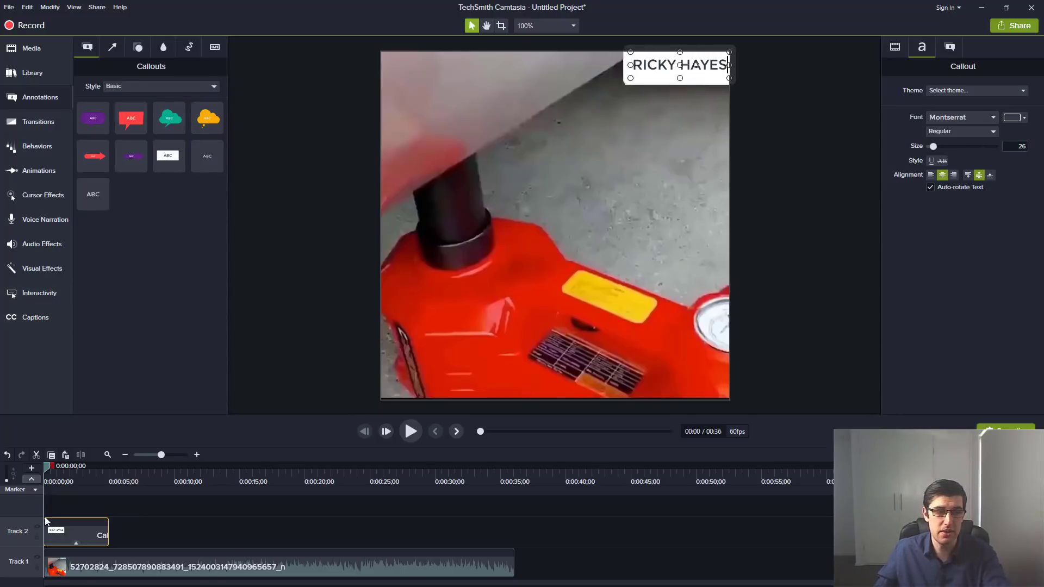
drag(108, 534, 511, 569)
drag(45, 471, 126, 495)
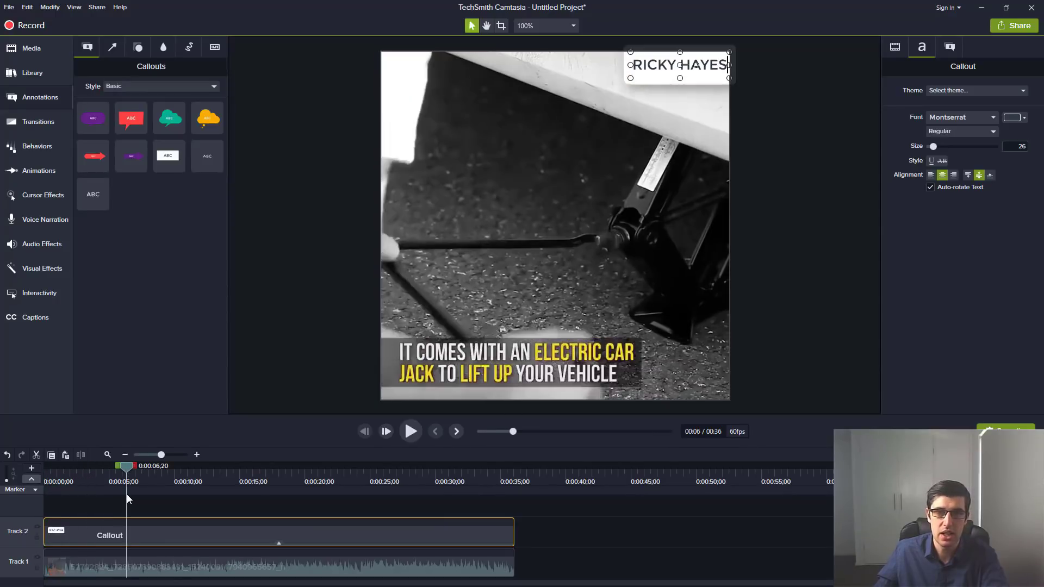
Add another white text callout and stretch it into a wide bar across the top.
drag(168, 156, 470, 111)
drag(565, 134, 616, 78)
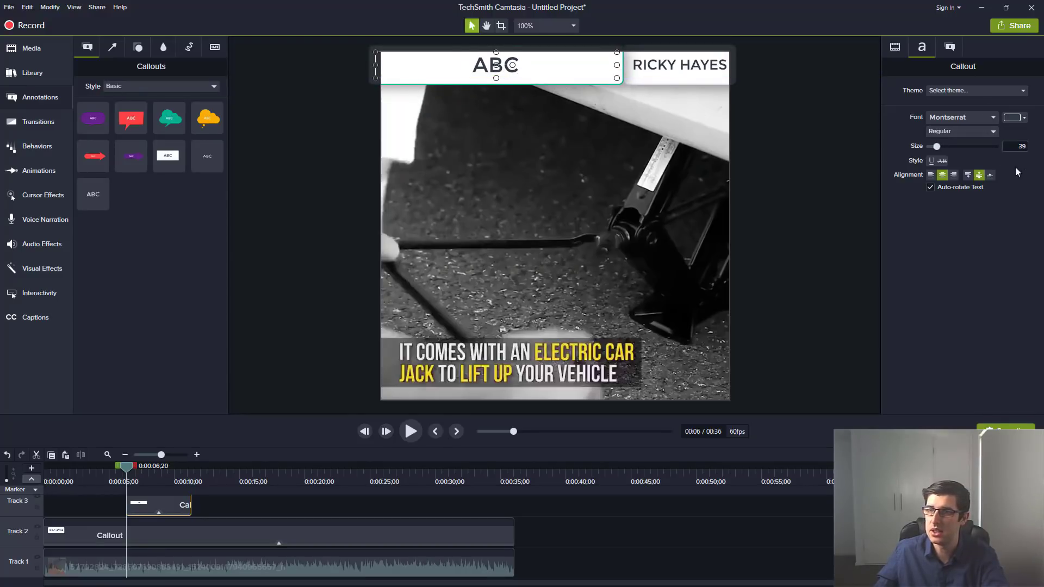
click(895, 47)
click(922, 47)
click(949, 48)
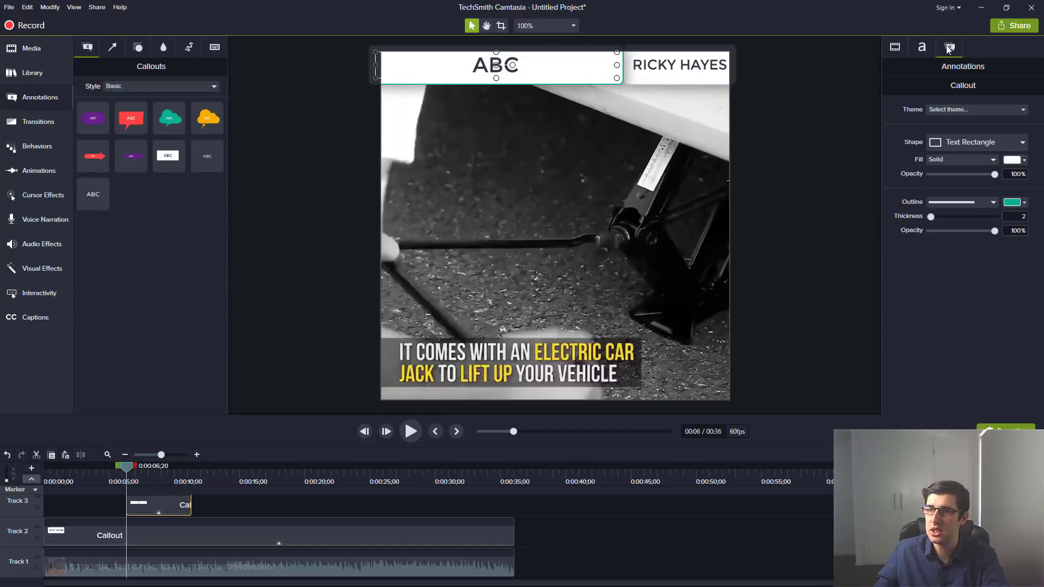
Give the top bar a dark charcoal fill and adjust its outline colour.
click(1024, 204)
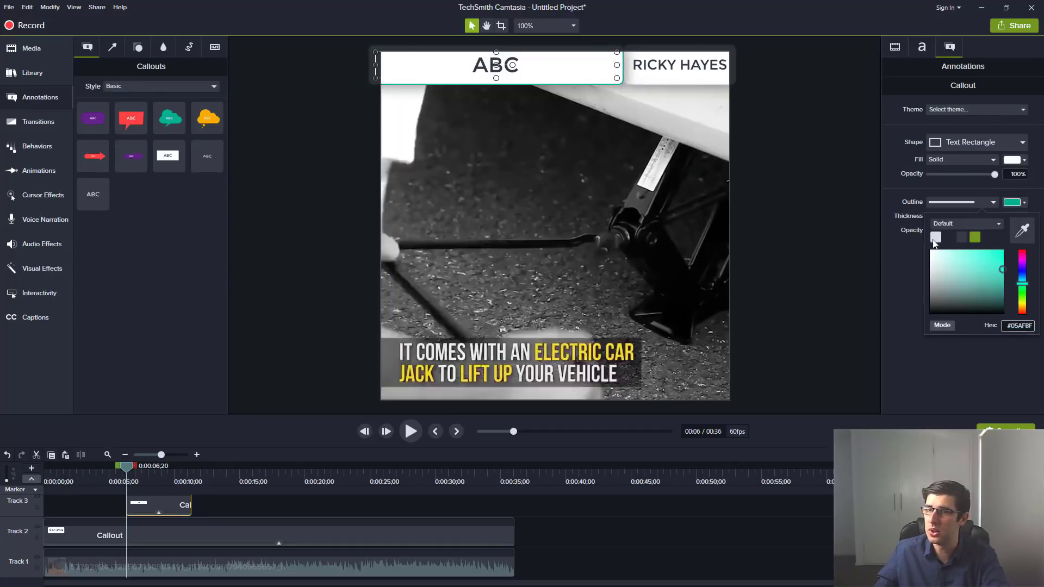
click(935, 238)
click(1026, 161)
click(951, 201)
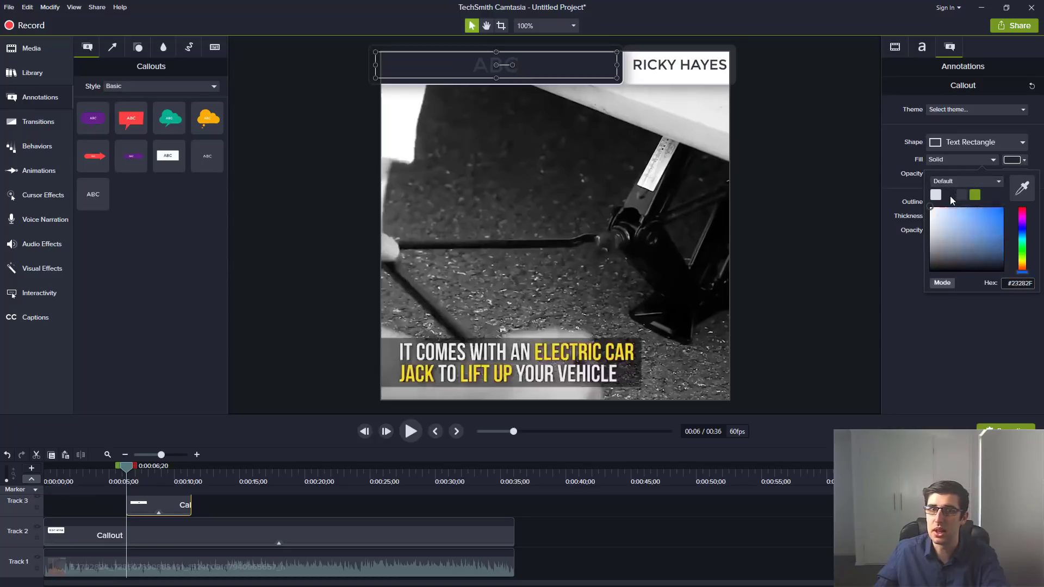
click(1023, 203)
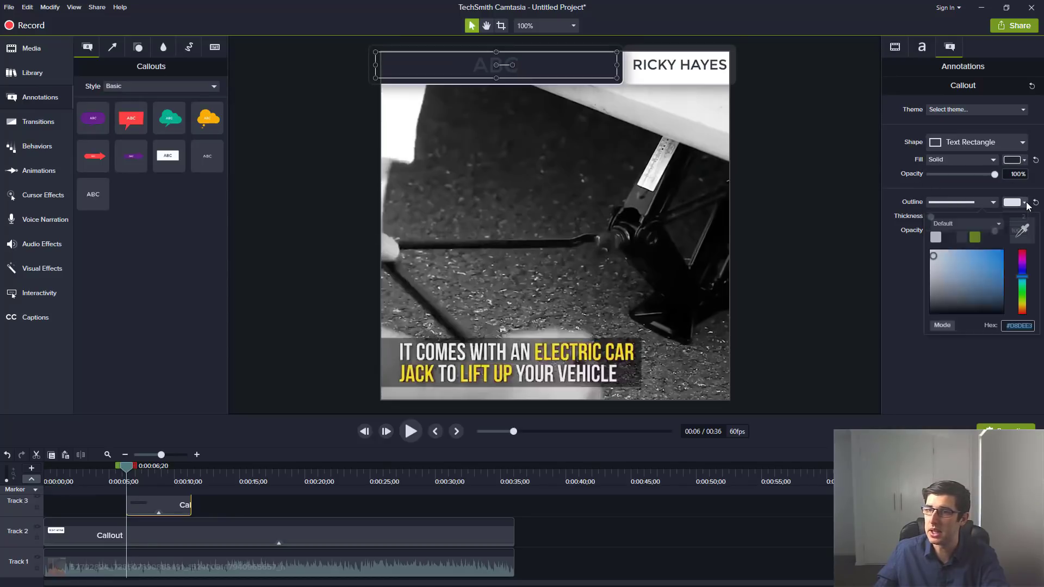
click(951, 239)
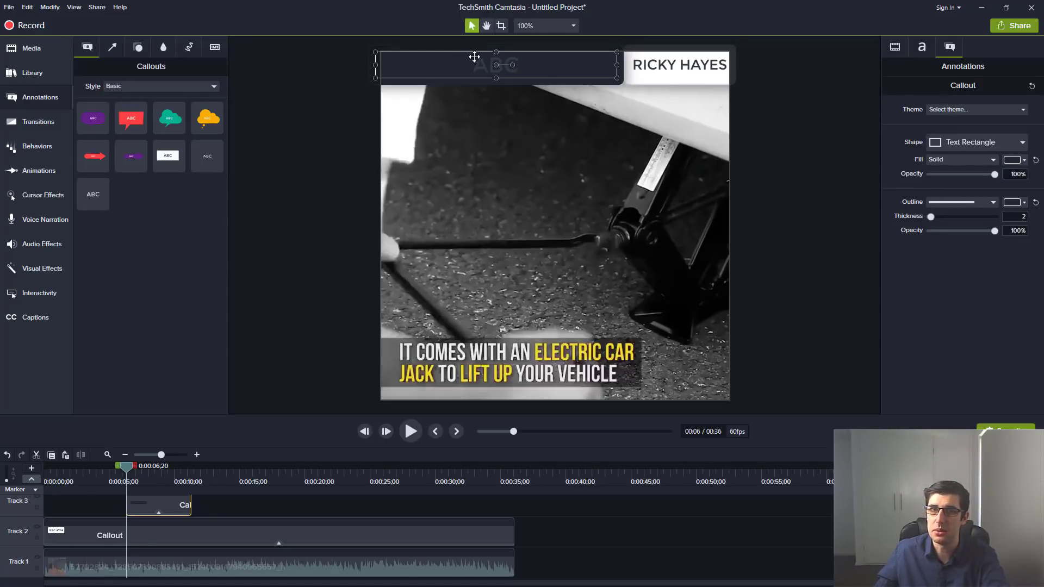
double_click(544, 65)
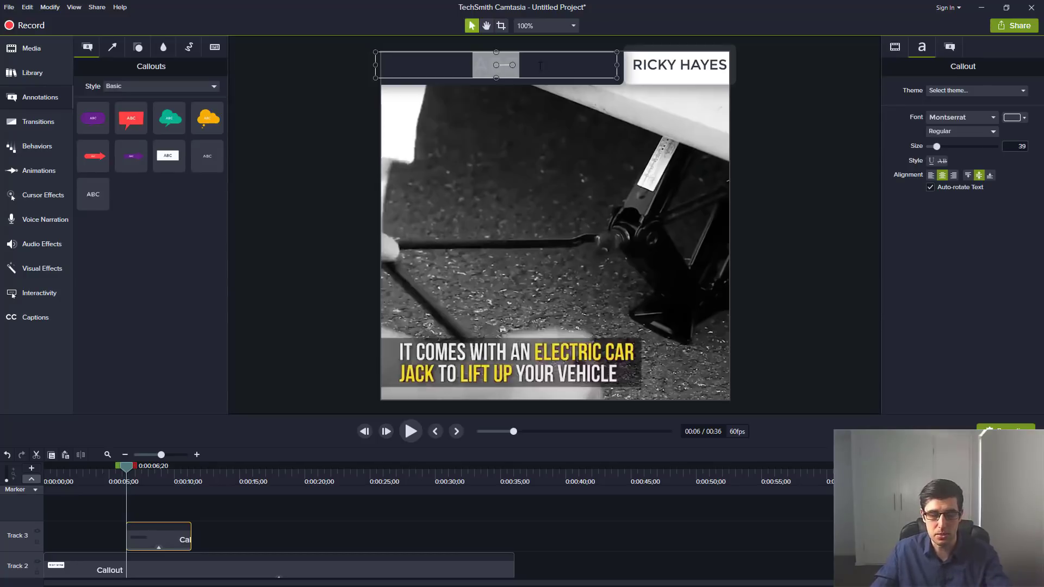
Type 'OMG I NEED THIS' into the dark bar and make the text white.
text(omg i need)
key(BackSpace)
key(BackSpace)
key(BackSpace)
key(BackSpace)
key(BackSpace)
key(BackSpace)
key(BackSpace)
key(BackSpace)
key(BackSpace)
key(BackSpace)
text(omg i need this)
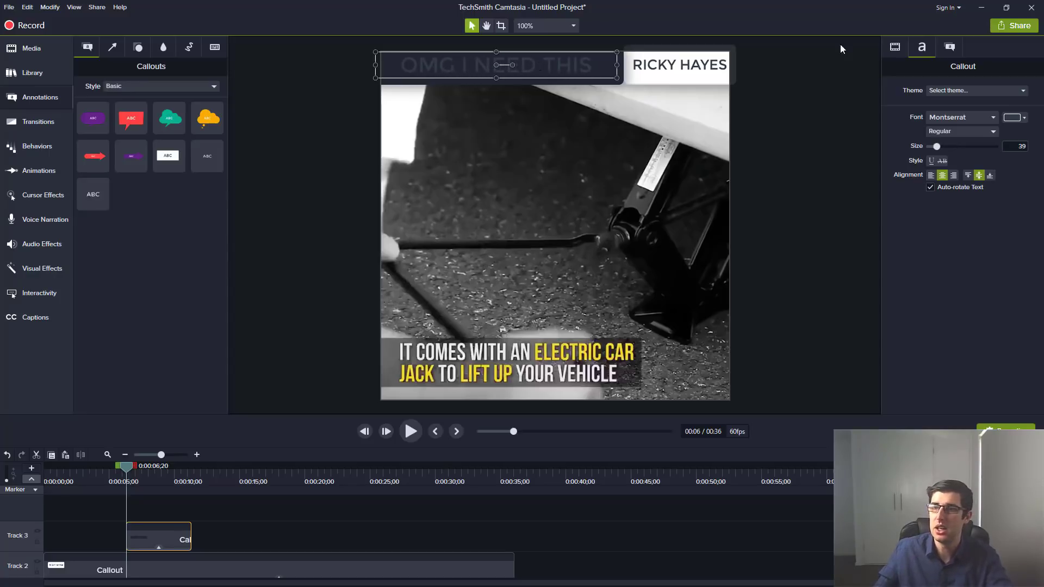
click(1024, 118)
click(1025, 119)
click(1026, 120)
click(937, 151)
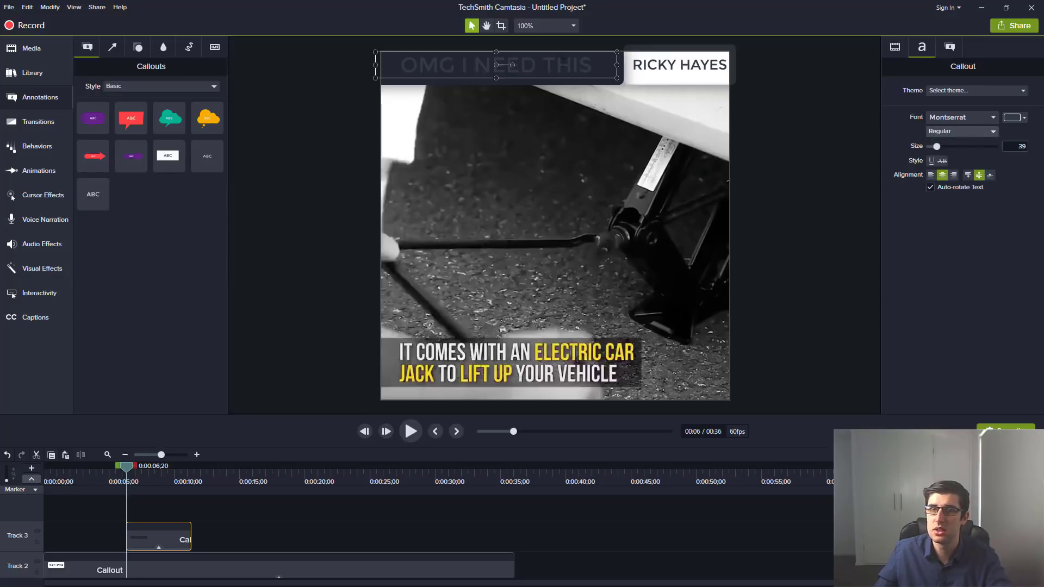
drag(597, 66, 356, 87)
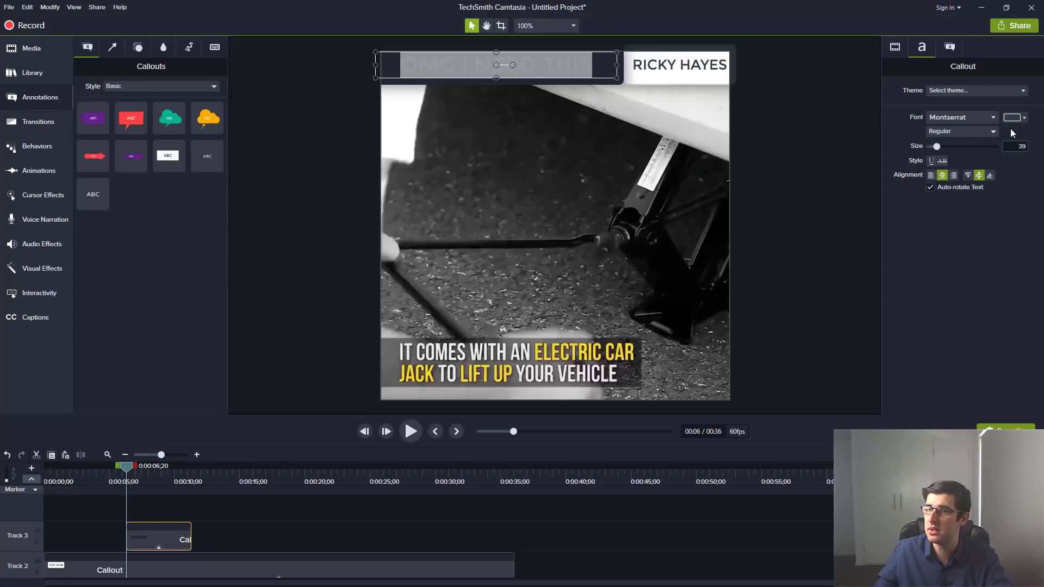
click(1025, 117)
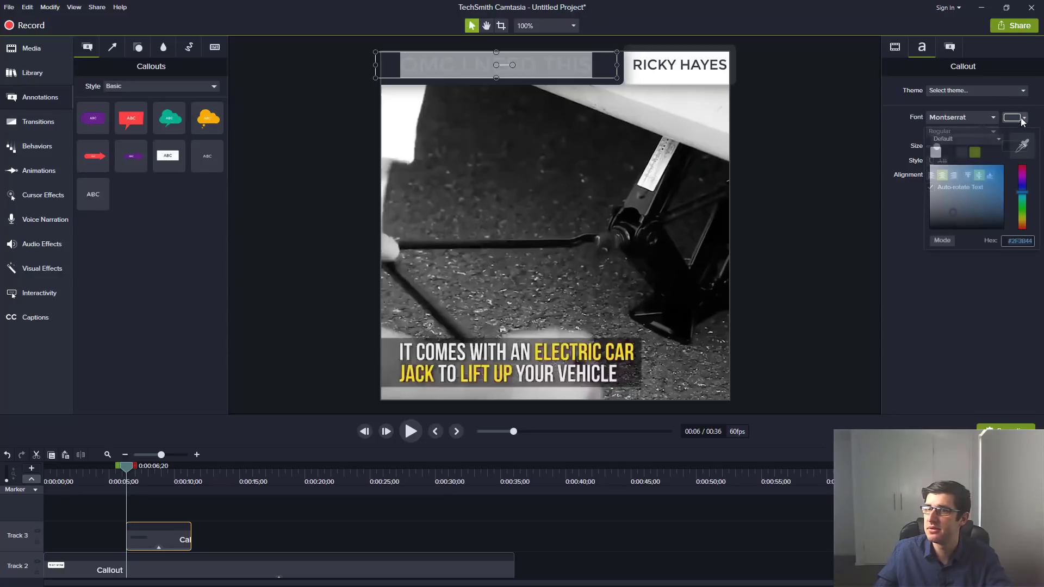
click(937, 151)
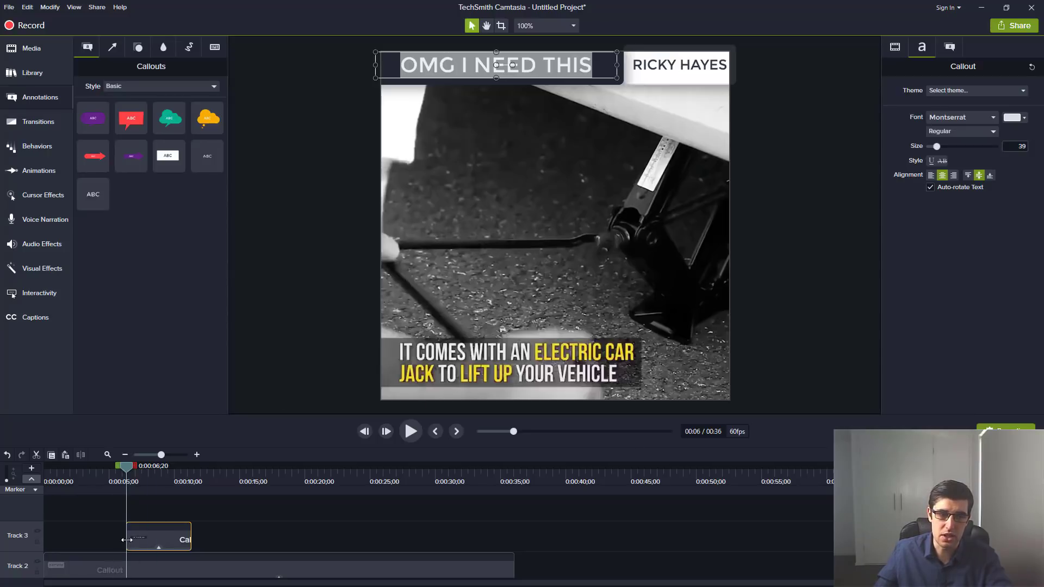
Stretch the top bar's Track 3 clip to span the whole video.
drag(127, 538, 43, 539)
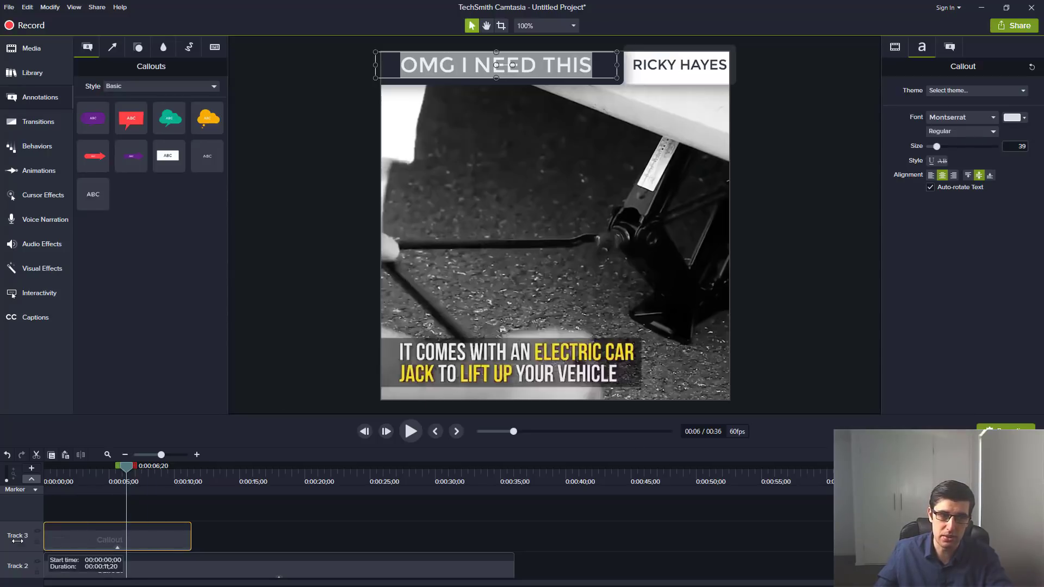
drag(192, 538, 514, 538)
drag(135, 469, 408, 483)
click(780, 175)
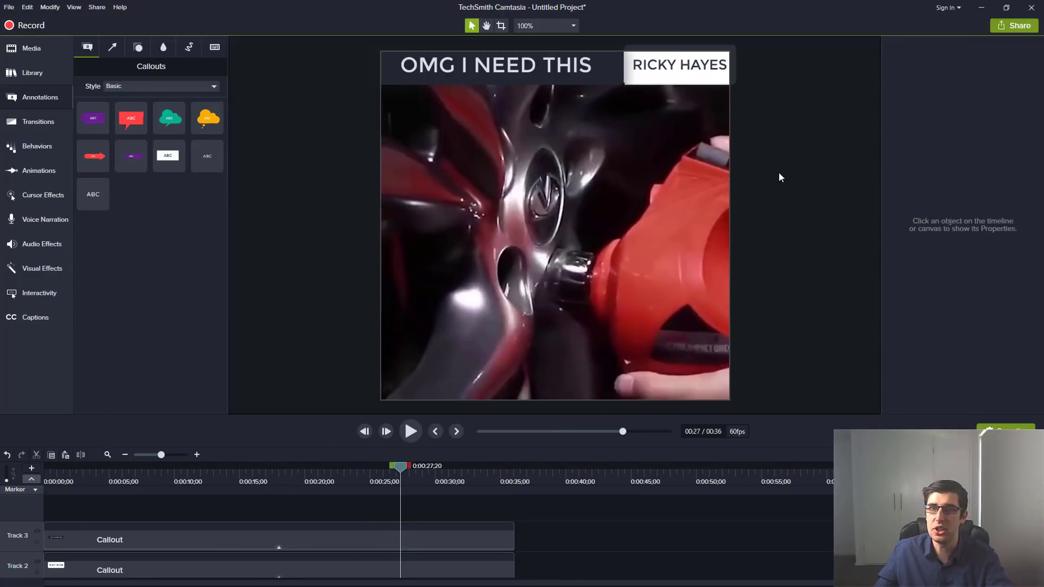
click(539, 64)
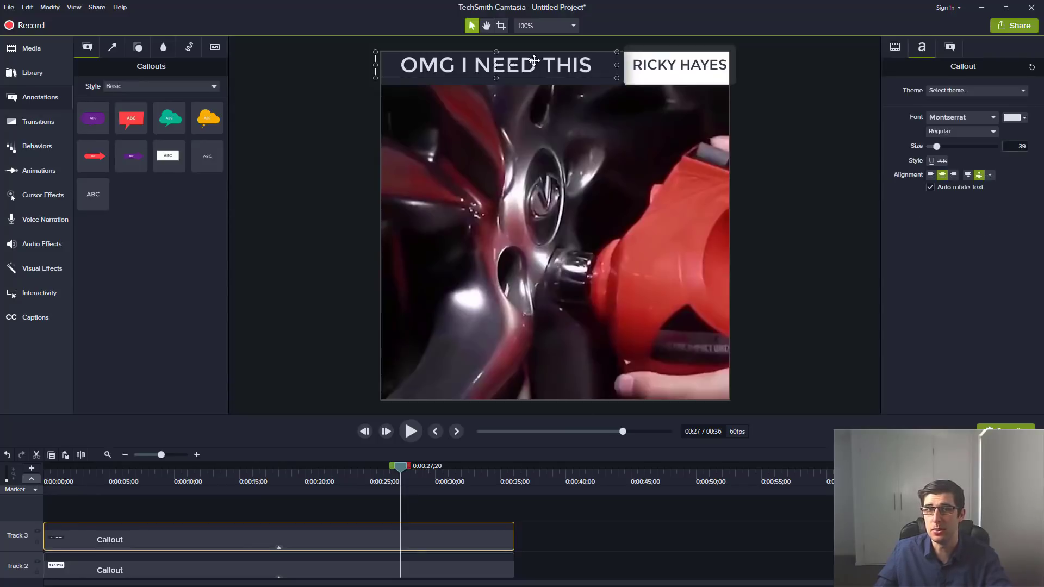
Browse the font list and look through the theme settings without changing anything.
click(972, 118)
scroll(961, 217, down, 10)
scroll(965, 218, down, 8)
key(Escape)
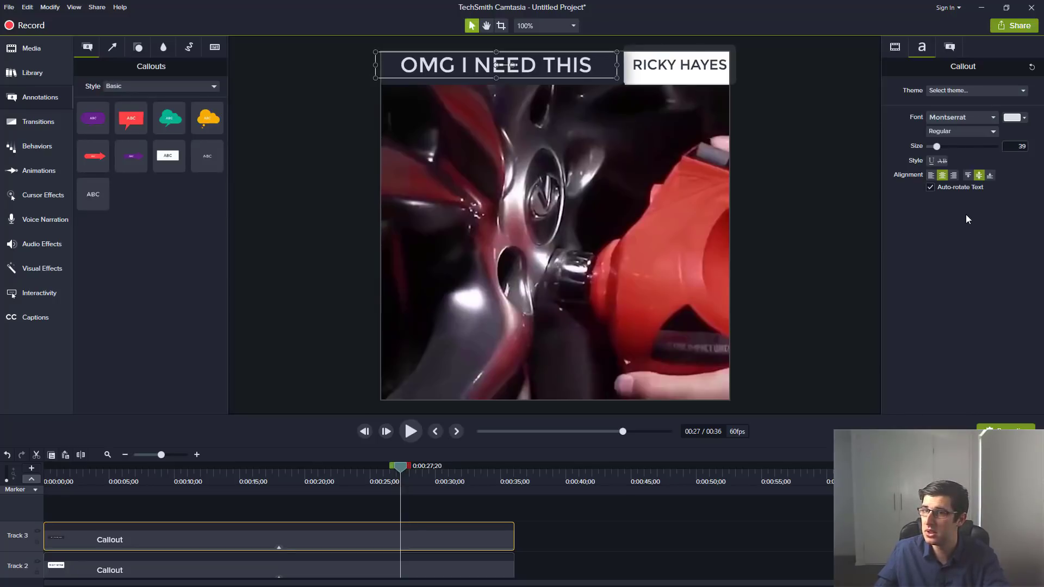
click(967, 90)
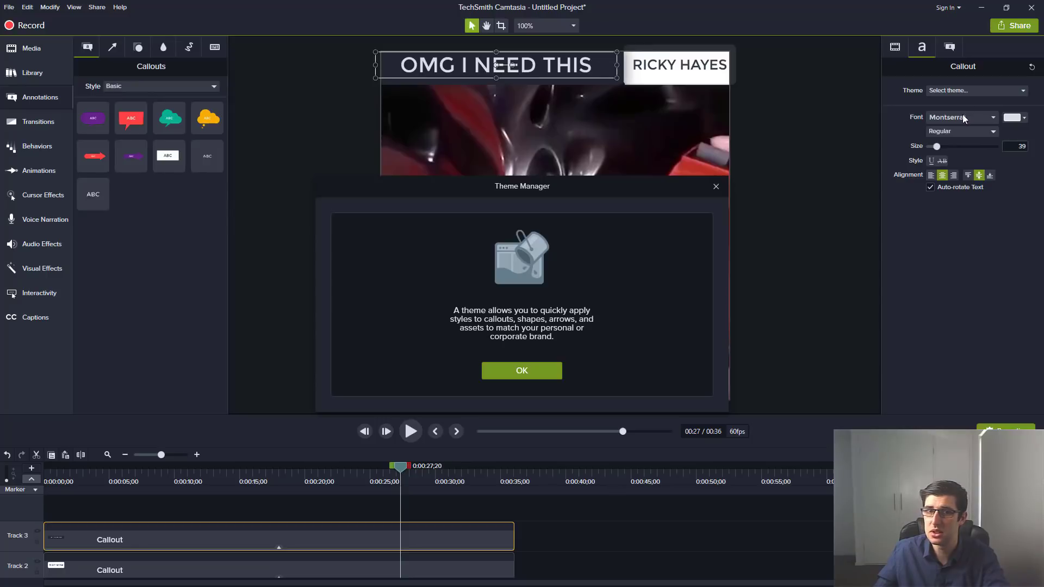
click(538, 371)
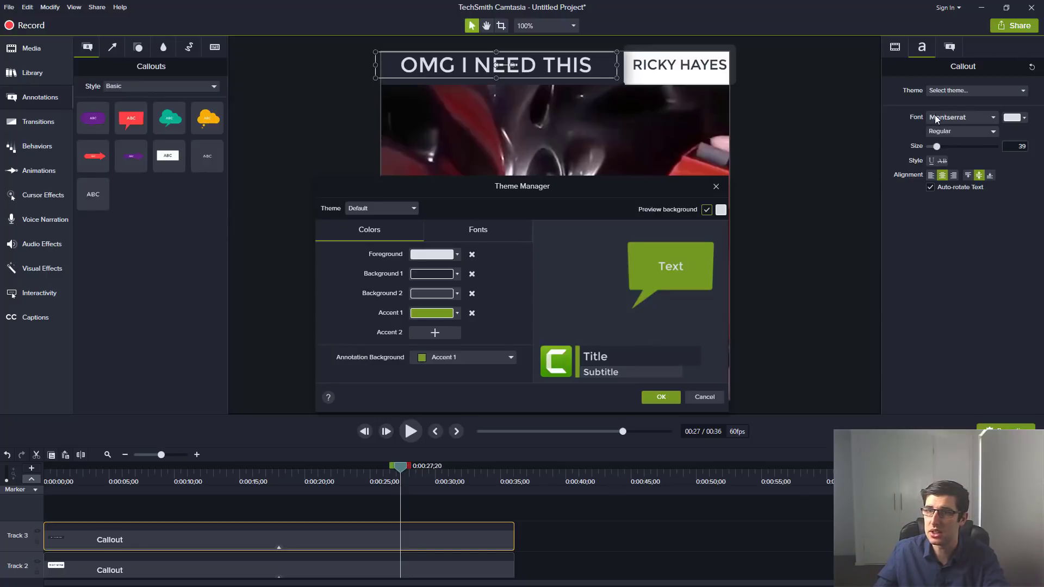
click(715, 187)
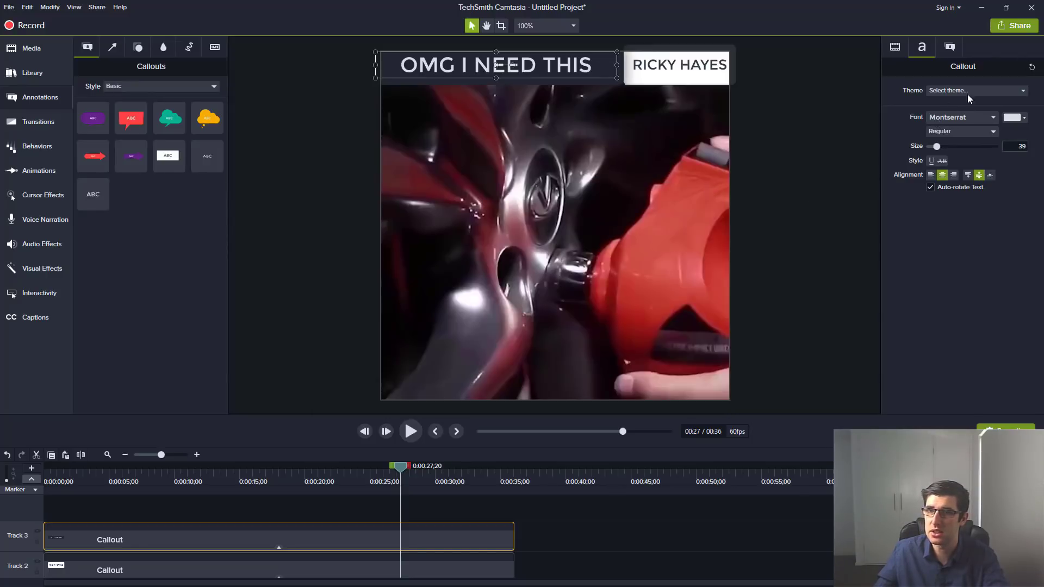
Set the 'OMG I NEED THIS' top bar's font to Impact, then select the name label callout.
click(959, 118)
scroll(974, 217, down, 10)
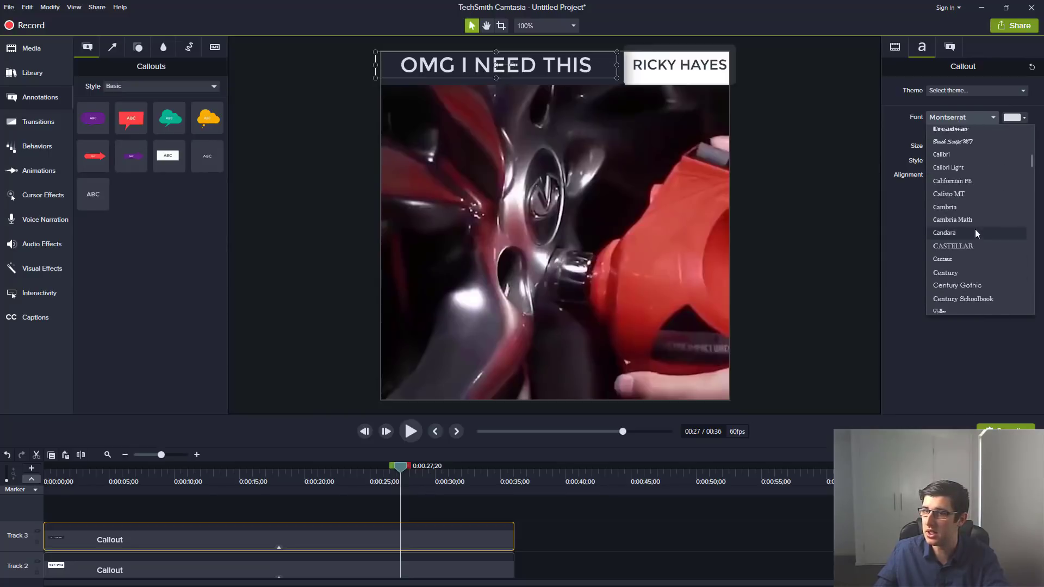
scroll(975, 193, down, 6)
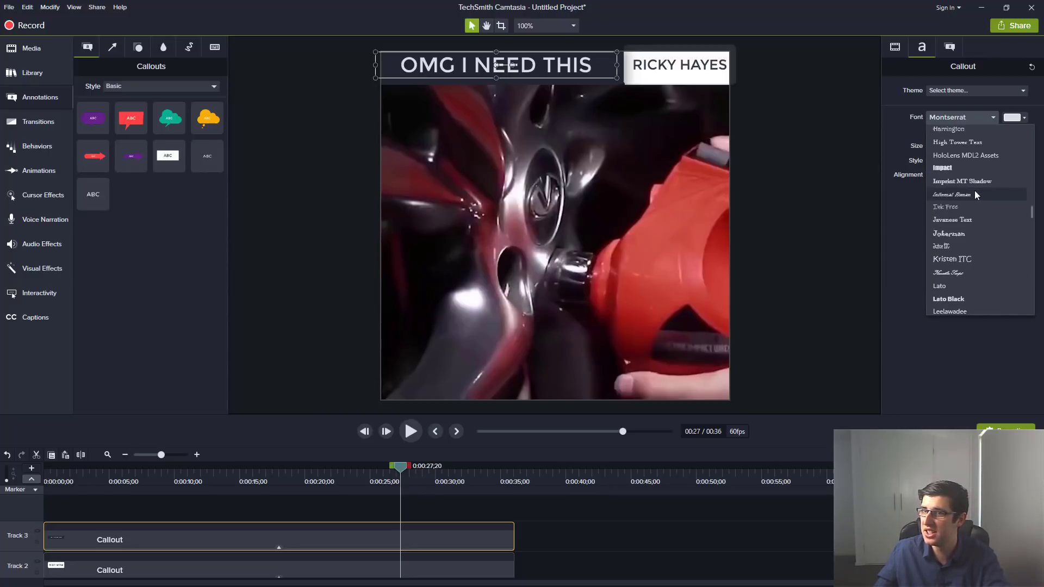
click(943, 168)
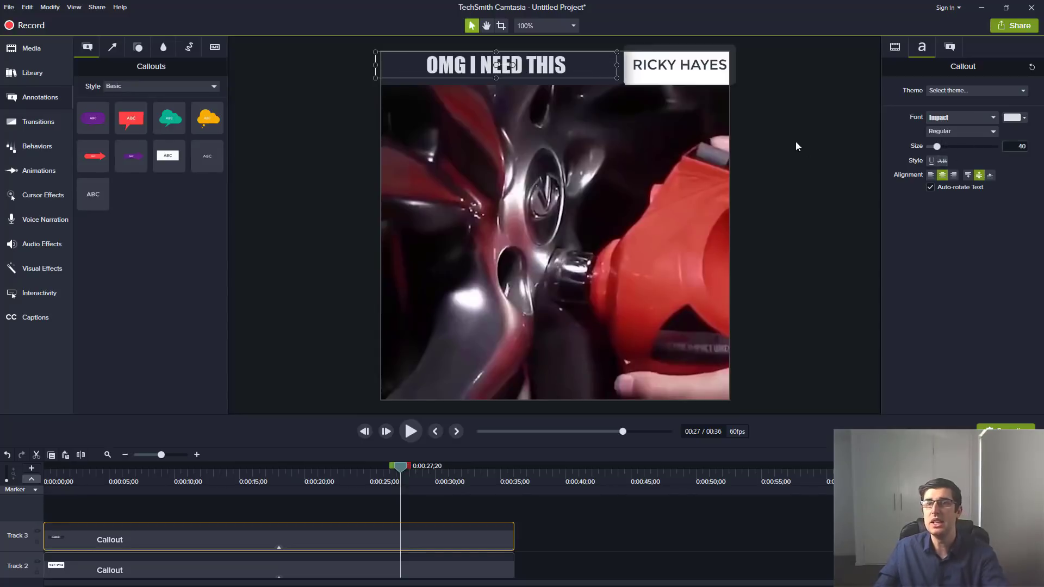
click(609, 107)
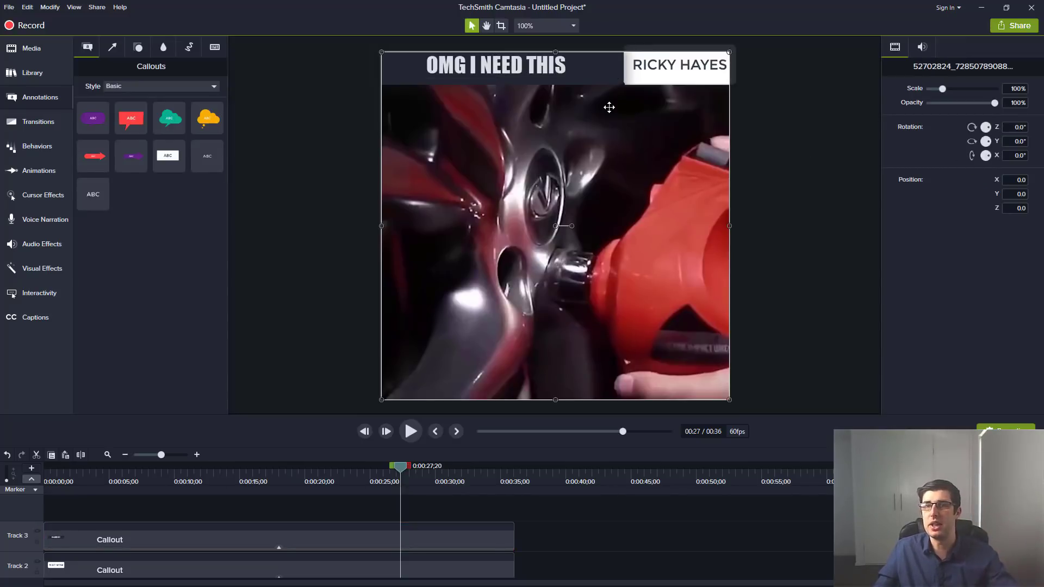
click(639, 69)
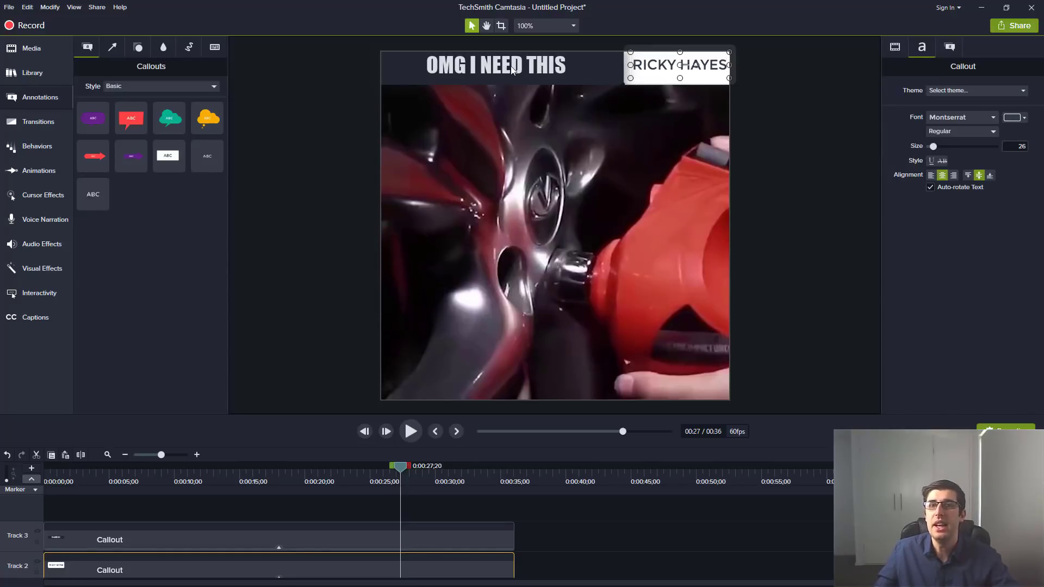
Scrub the playhead back near the start of the video to review it.
drag(396, 470, 484, 465)
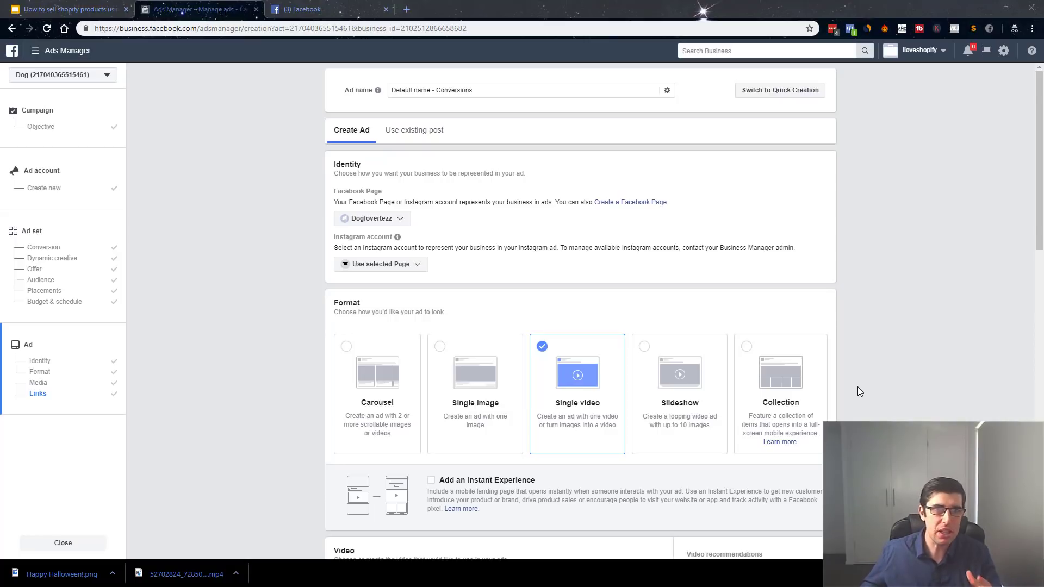
Open the ad video's customisation options and check the custom image library without choosing an image.
scroll(554, 245, down, 1)
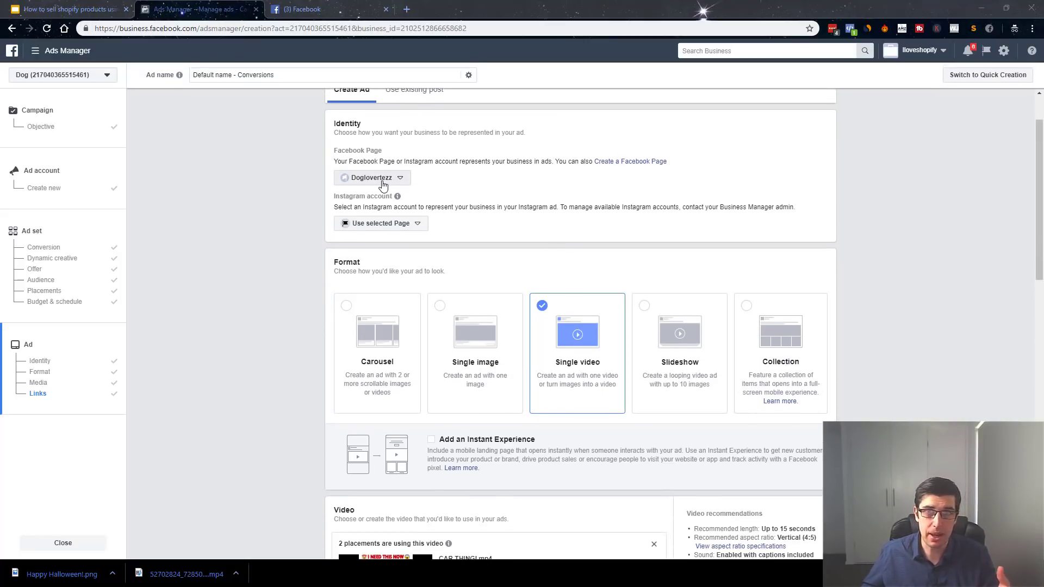
scroll(593, 334, down, 5)
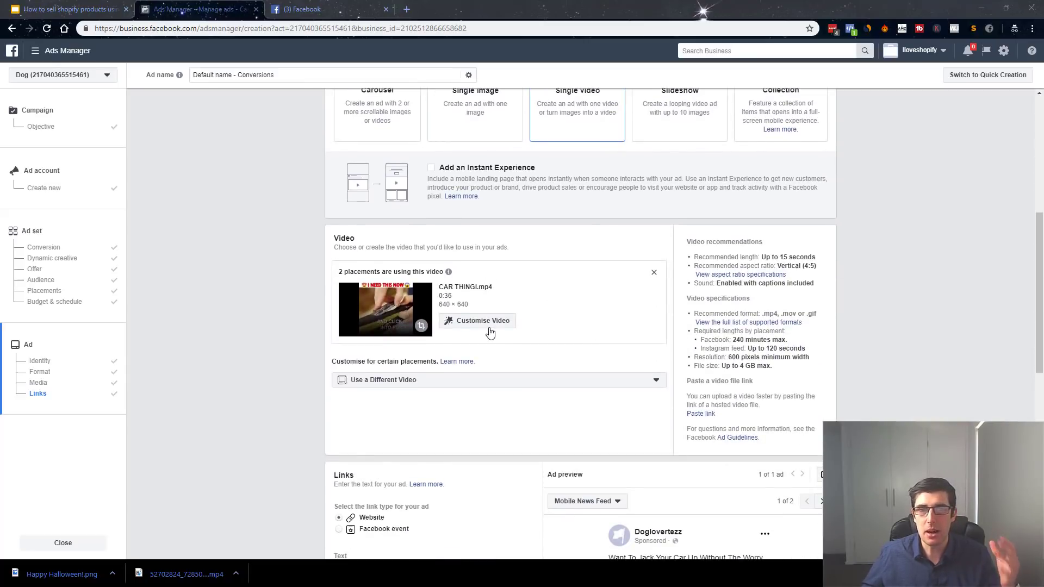
click(492, 329)
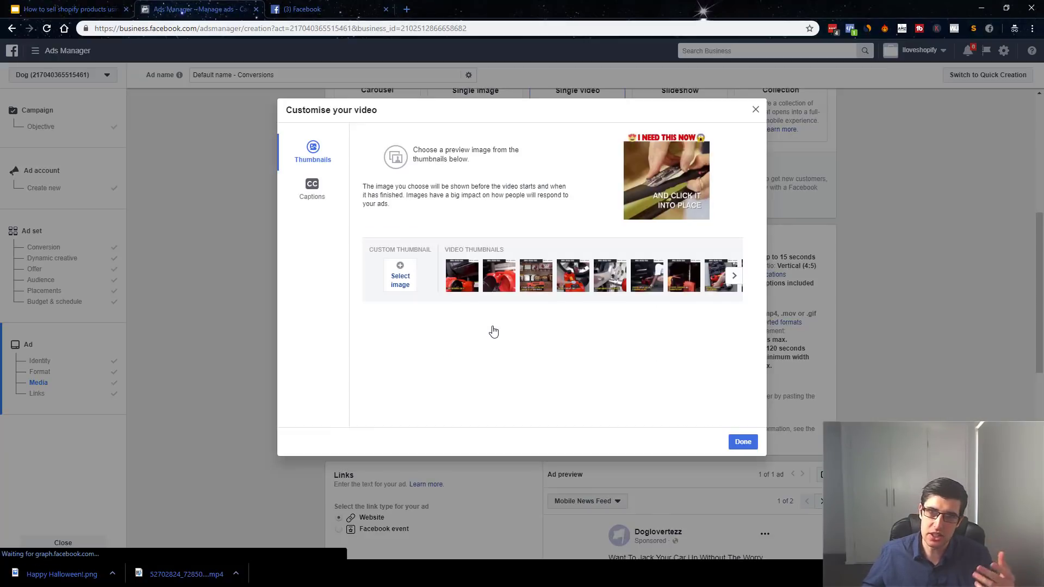
click(401, 279)
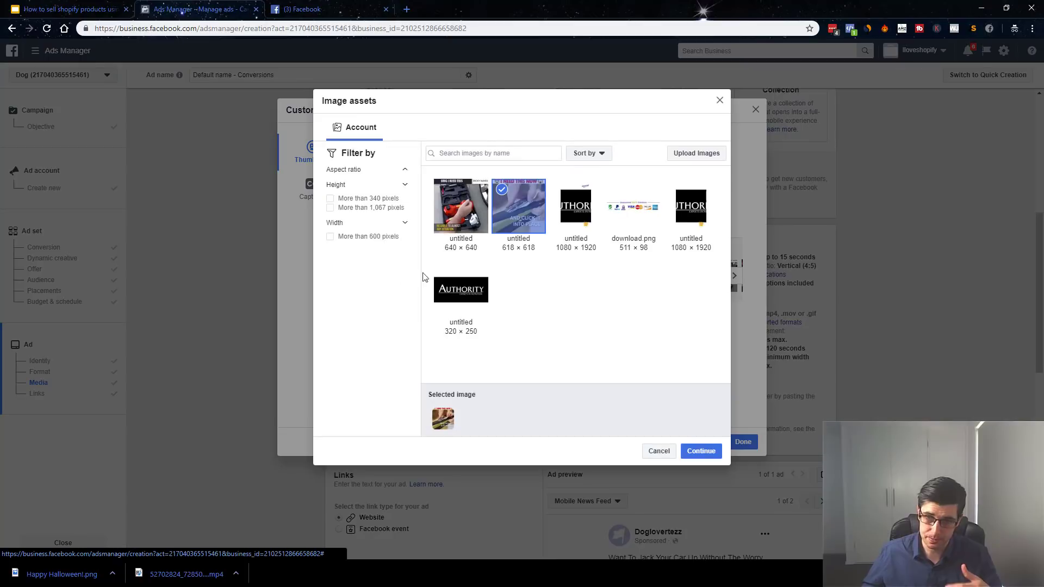
click(721, 101)
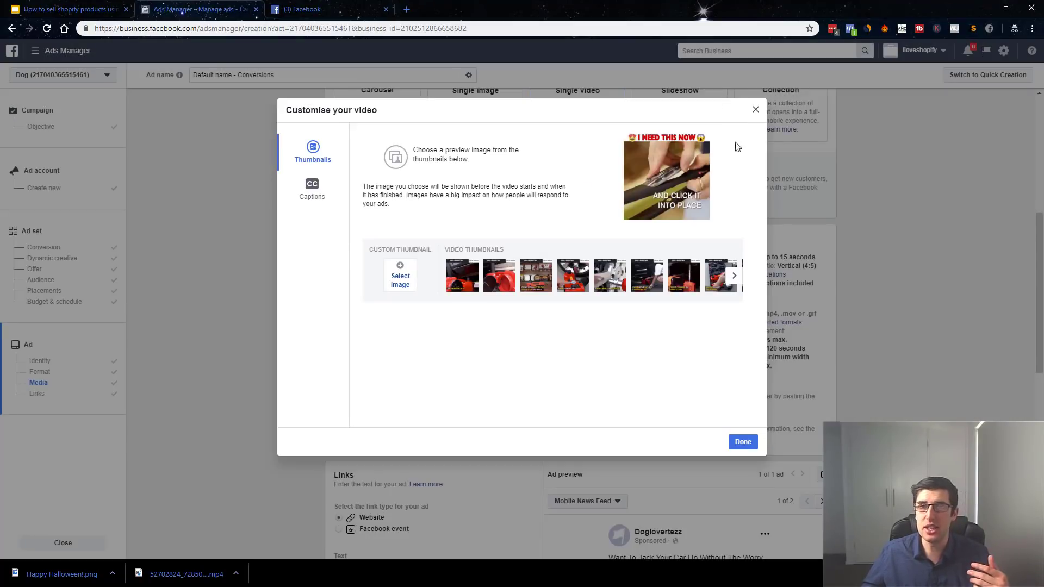
Compare the final and power-wrench frames, keeping the electric-jack frame as the video thumbnail.
click(733, 275)
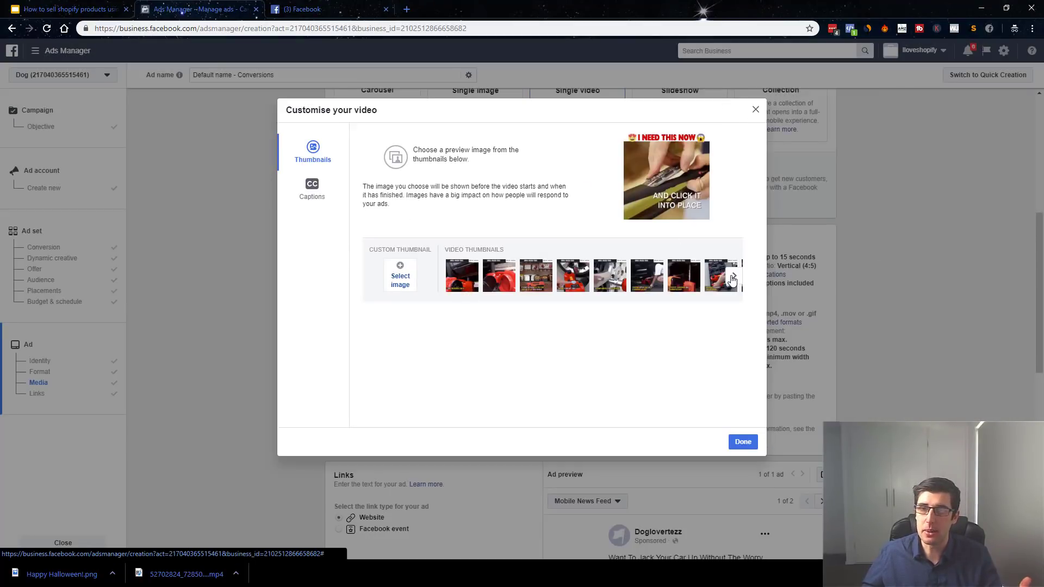
click(718, 276)
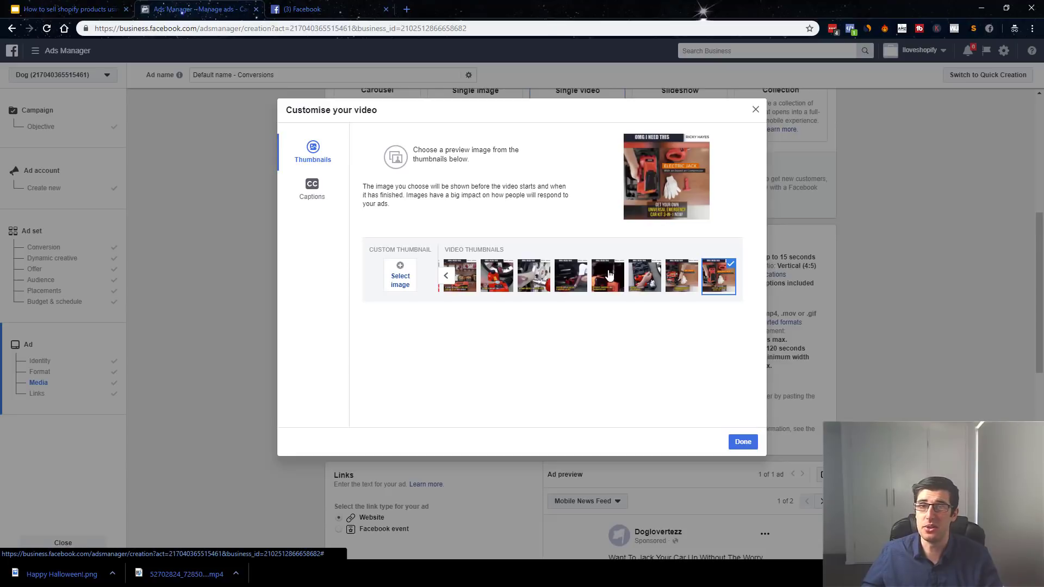
click(538, 276)
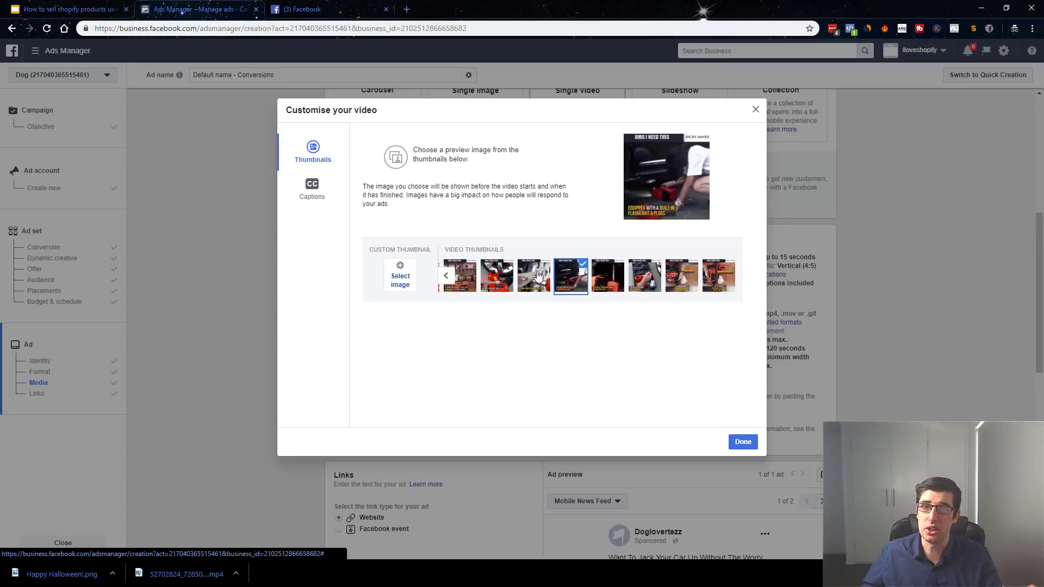
click(722, 273)
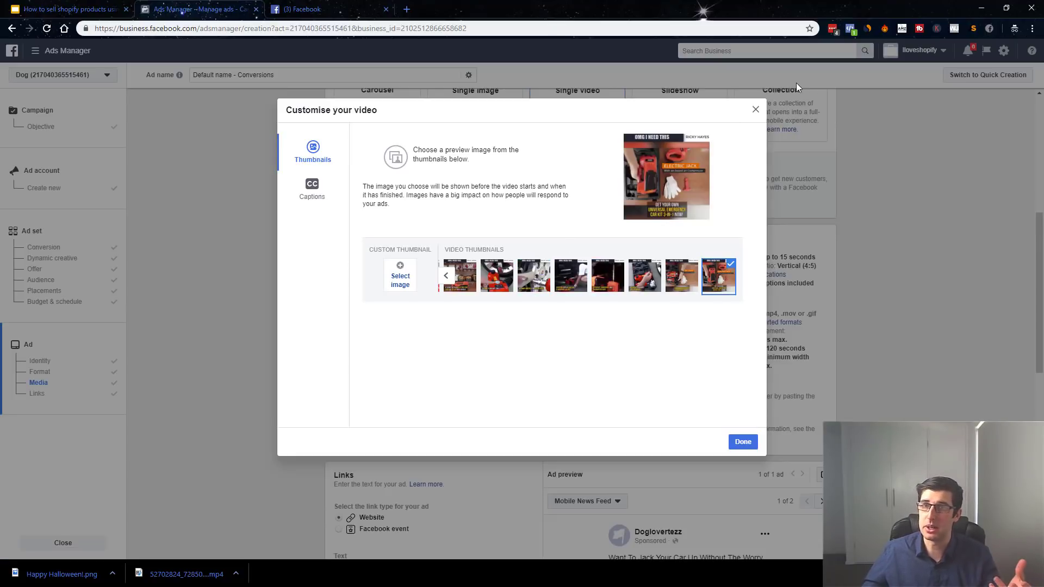
click(756, 113)
scroll(379, 261, down, 4)
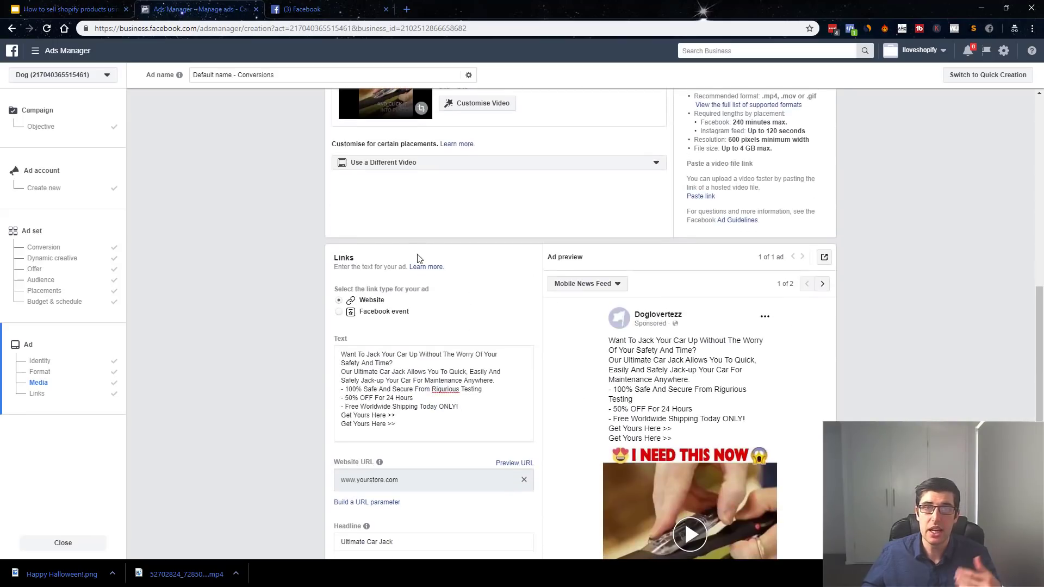
scroll(675, 198, up, 1)
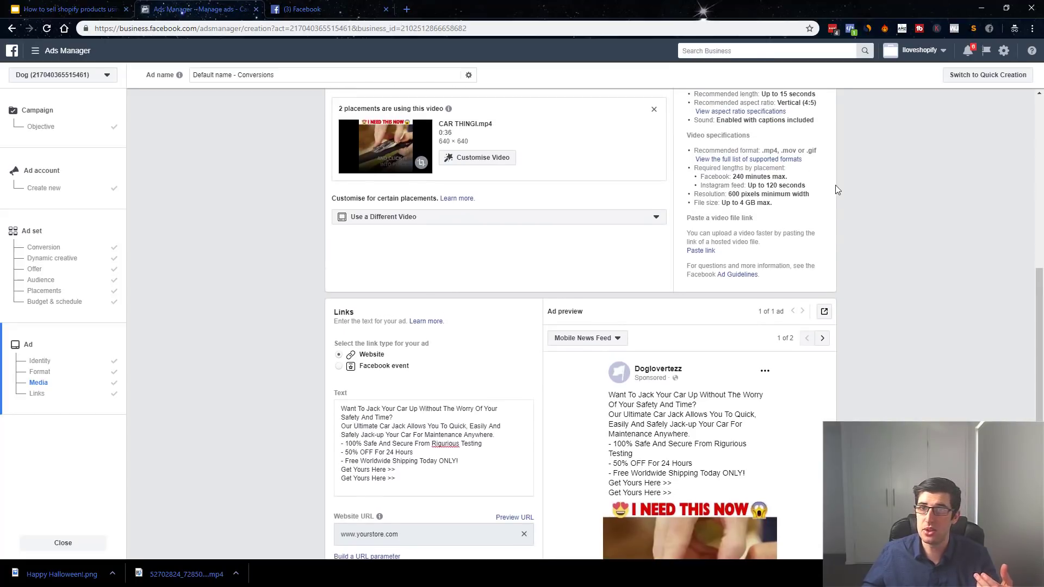
scroll(889, 223, up, 2)
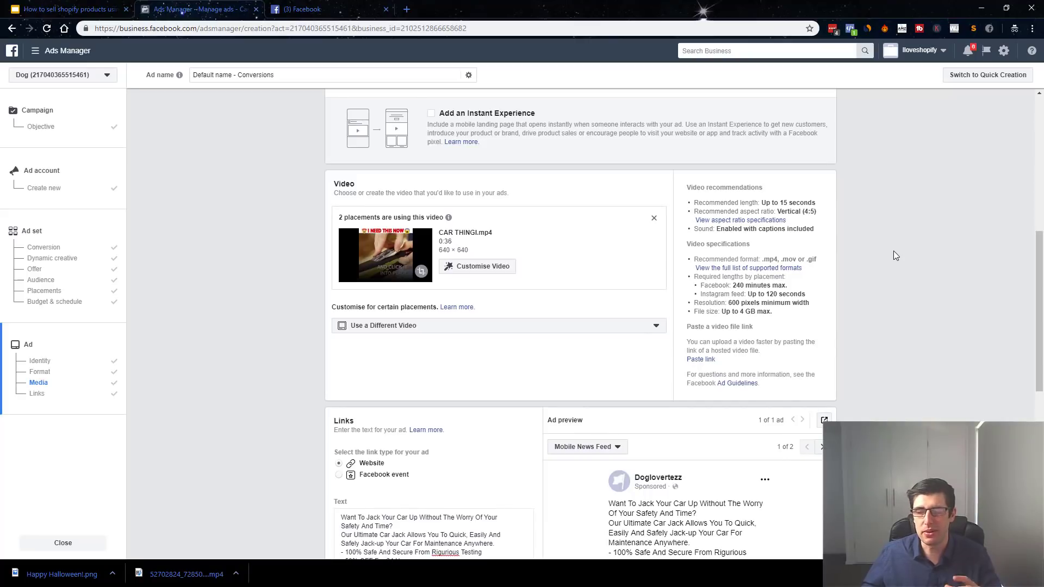
scroll(898, 249, down, 4)
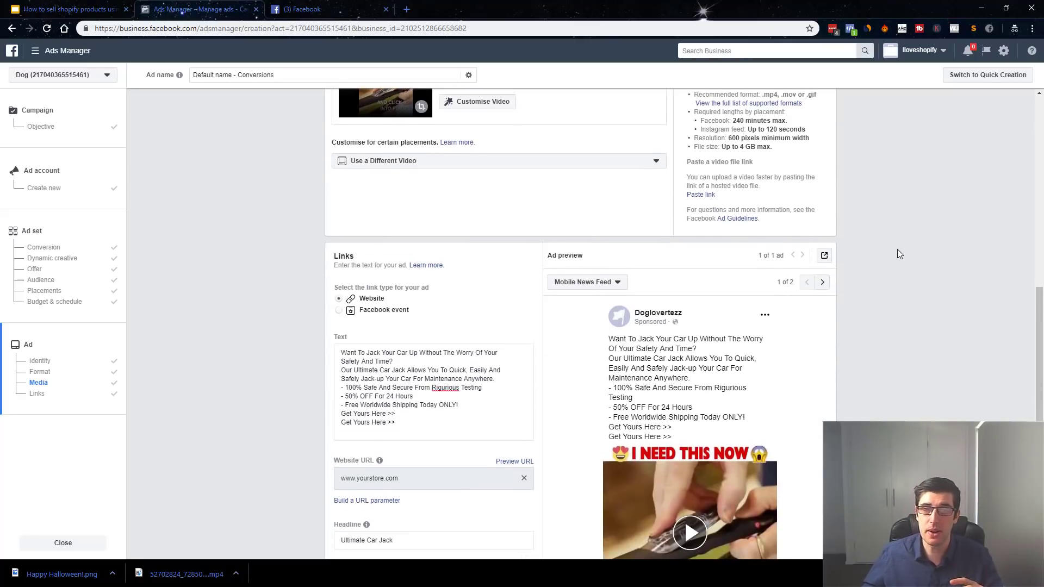
scroll(395, 337, down, 1)
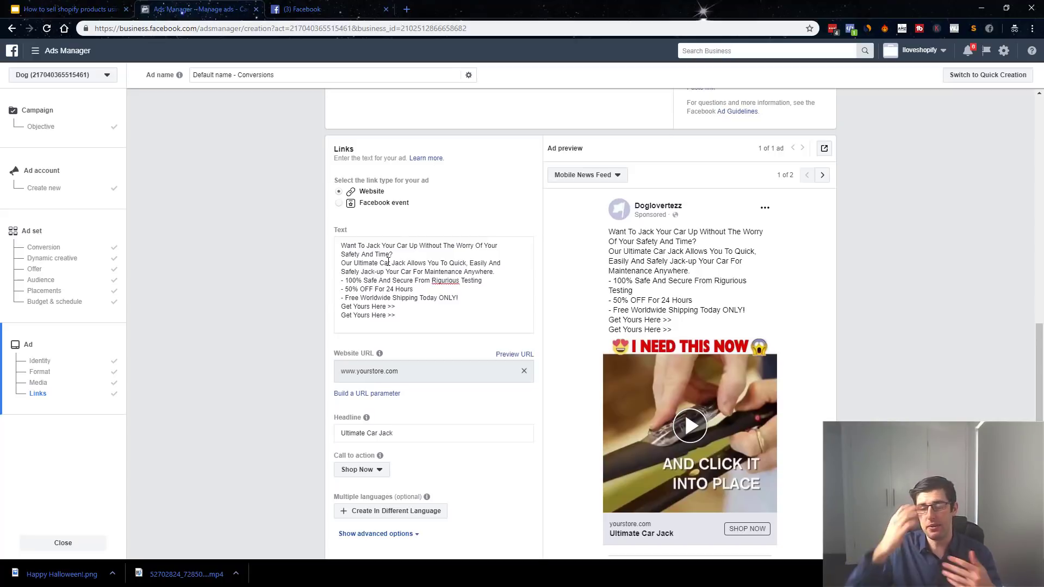
Play the ad preview to near its end, pause it, and rewind to 0:04.
click(688, 435)
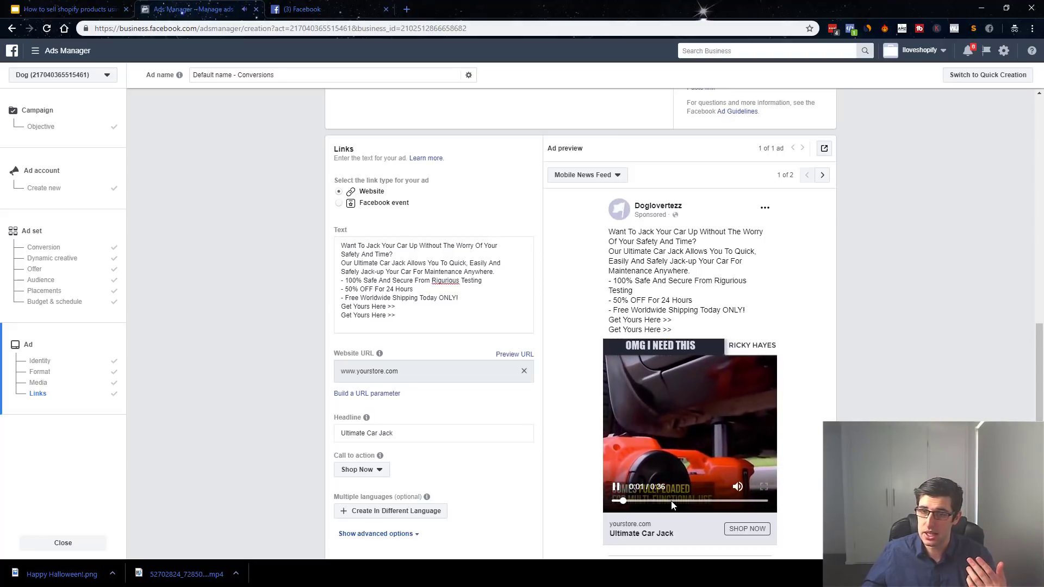
click(703, 502)
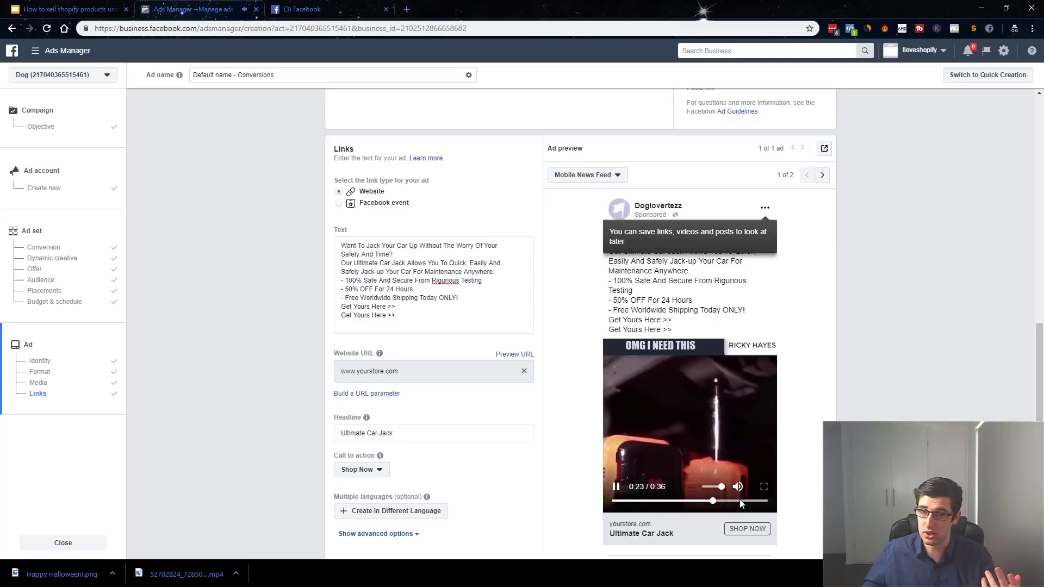
click(737, 501)
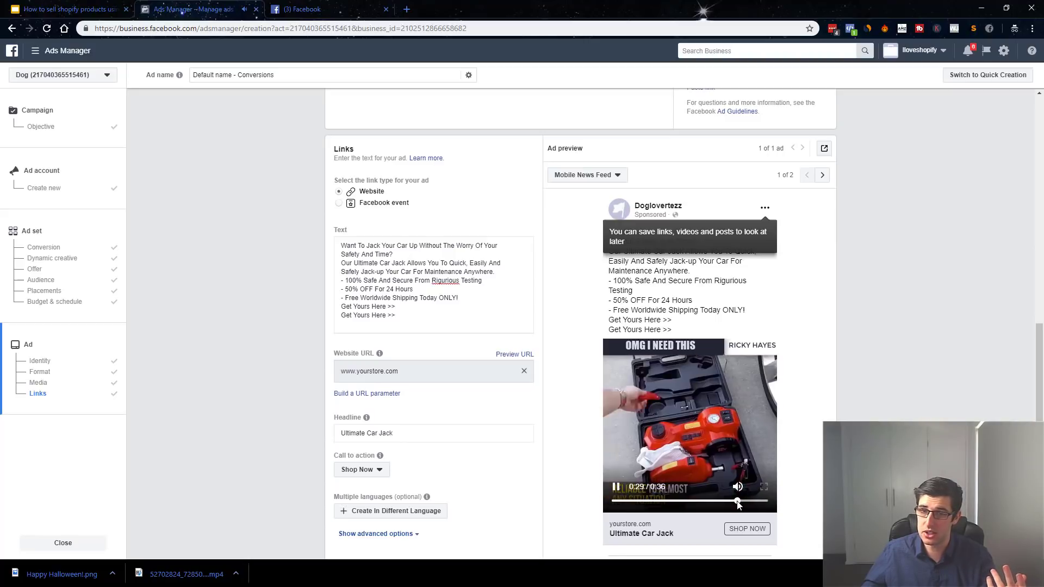
click(616, 487)
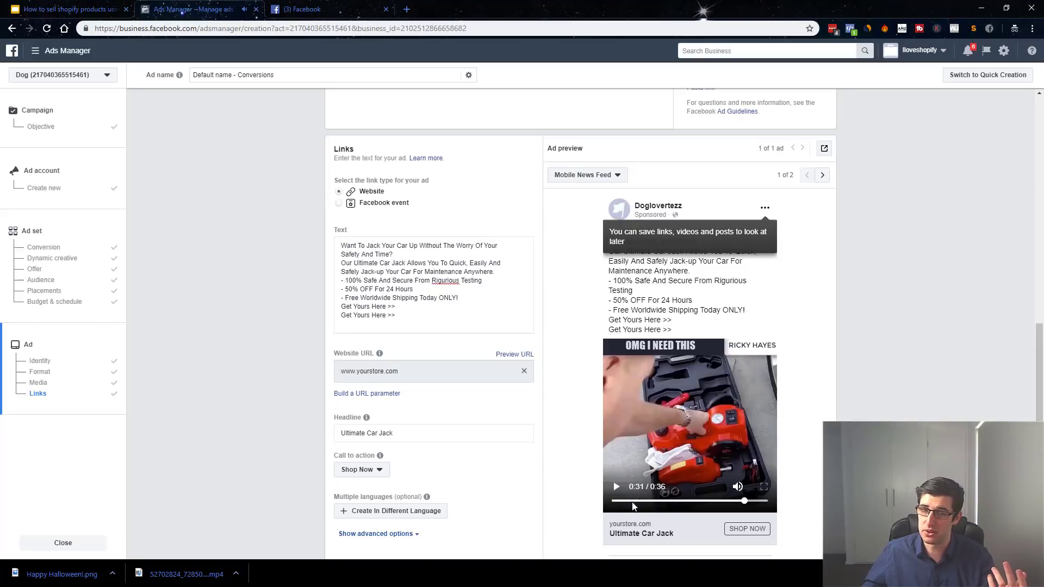
click(634, 501)
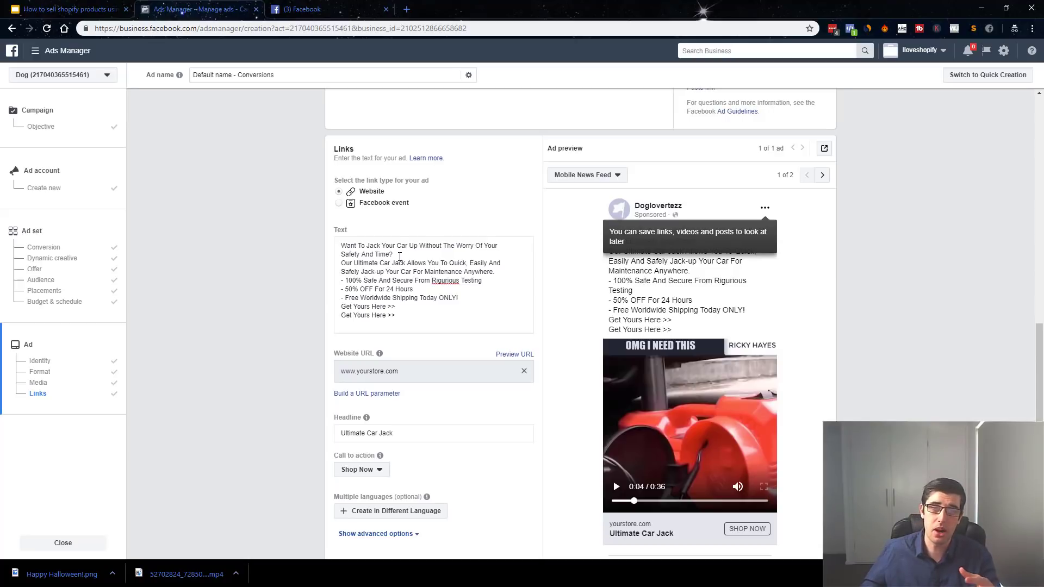
scroll(403, 375, down, 1)
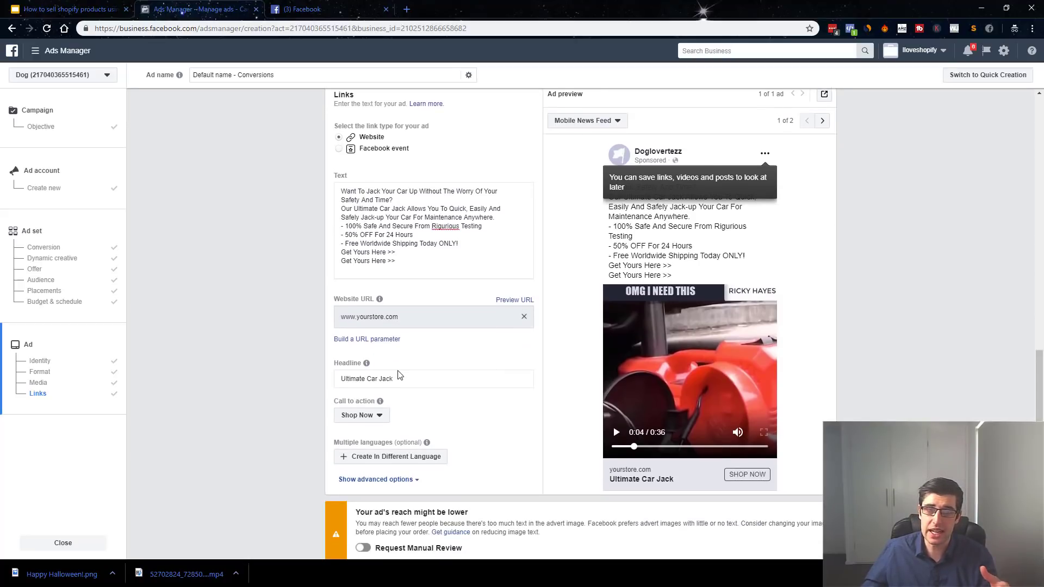
click(347, 230)
click(398, 200)
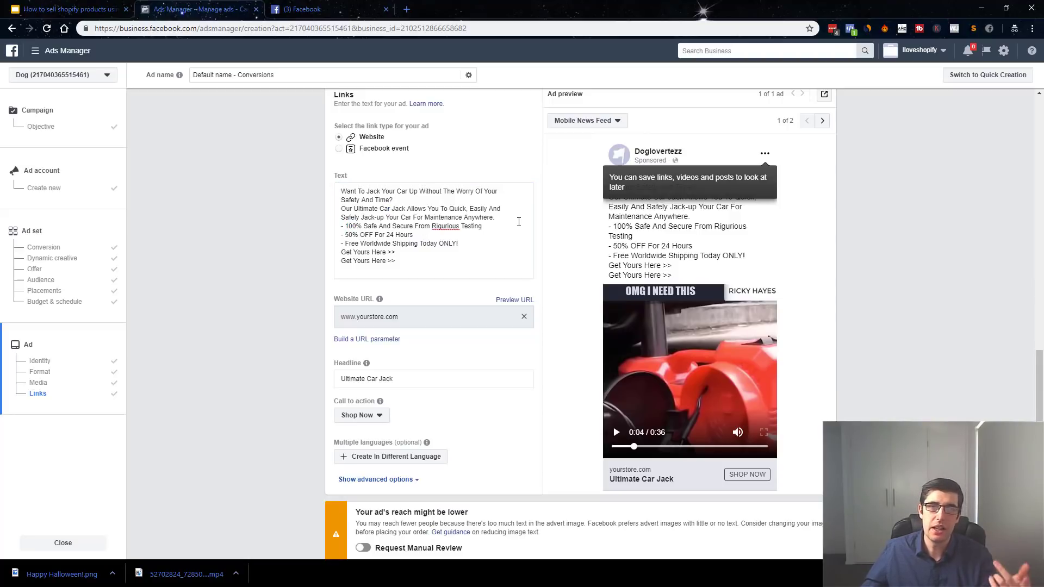
click(344, 227)
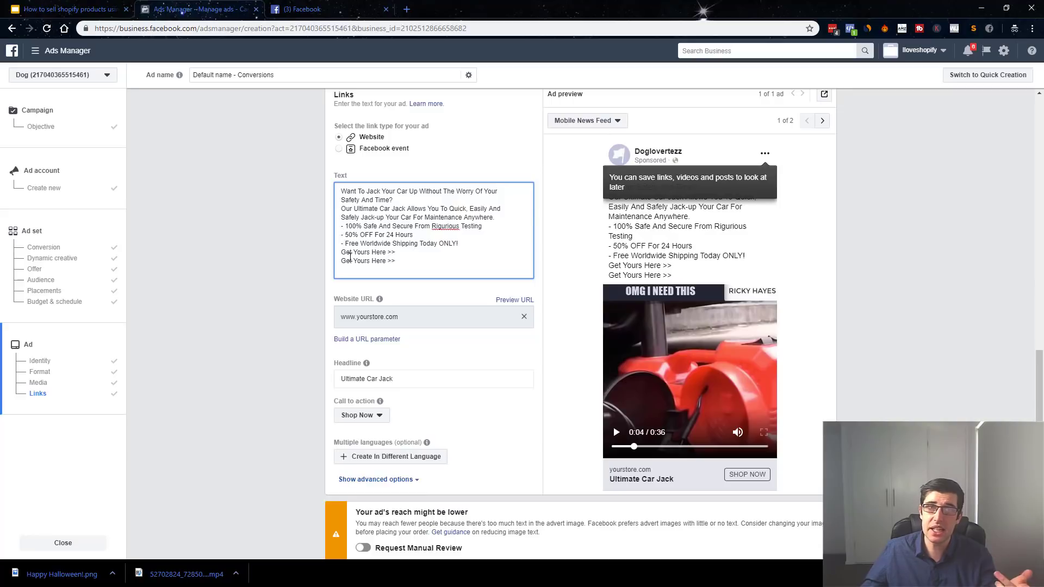
drag(399, 252, 386, 252)
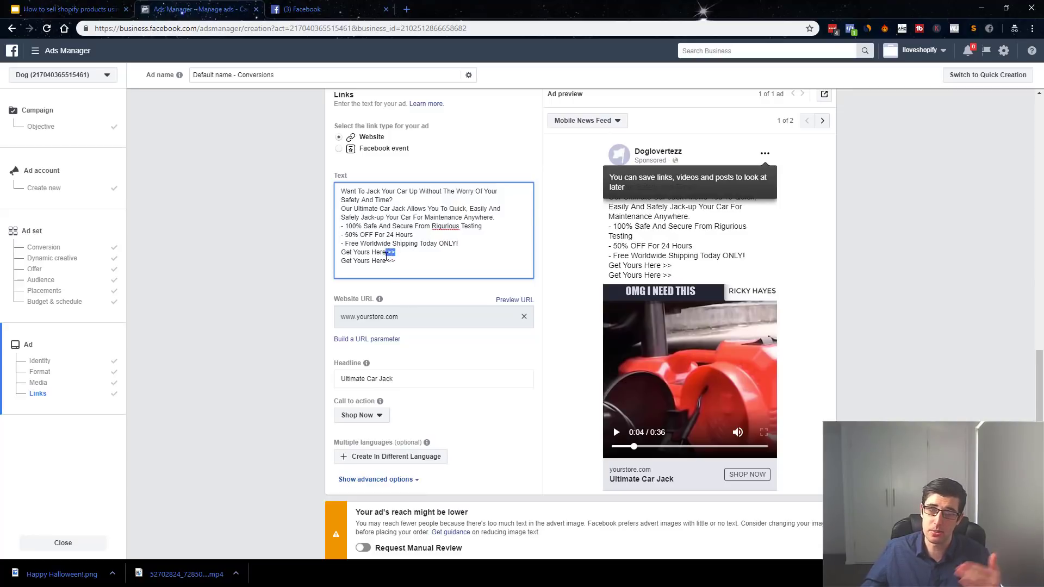
click(339, 372)
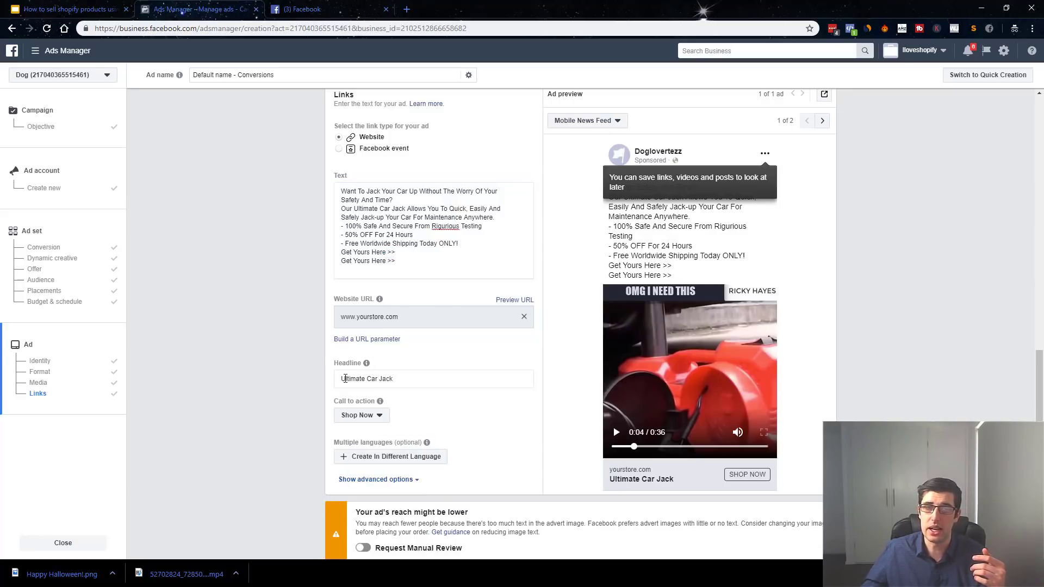
click(341, 379)
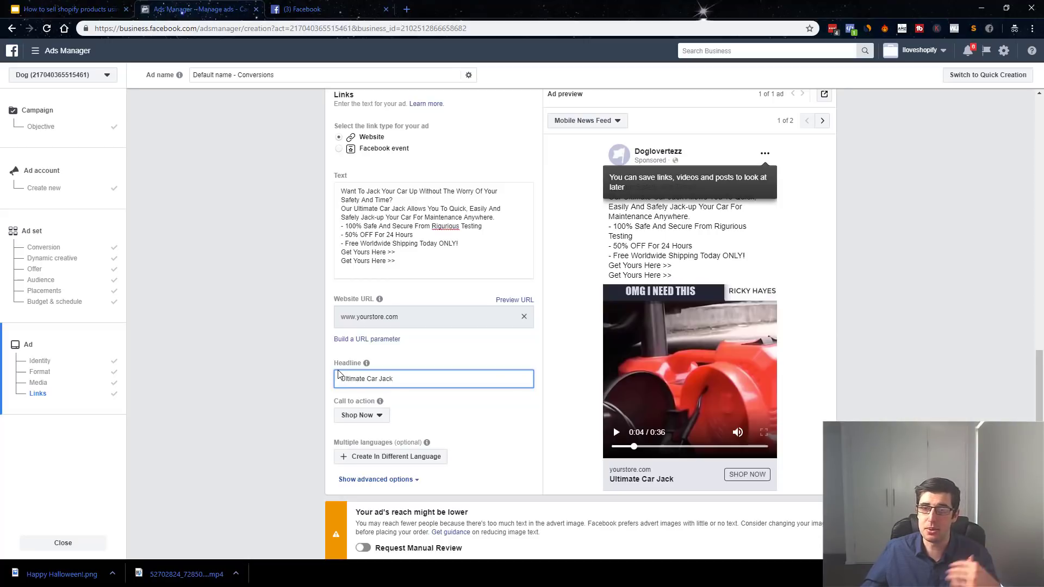
scroll(334, 381, down, 2)
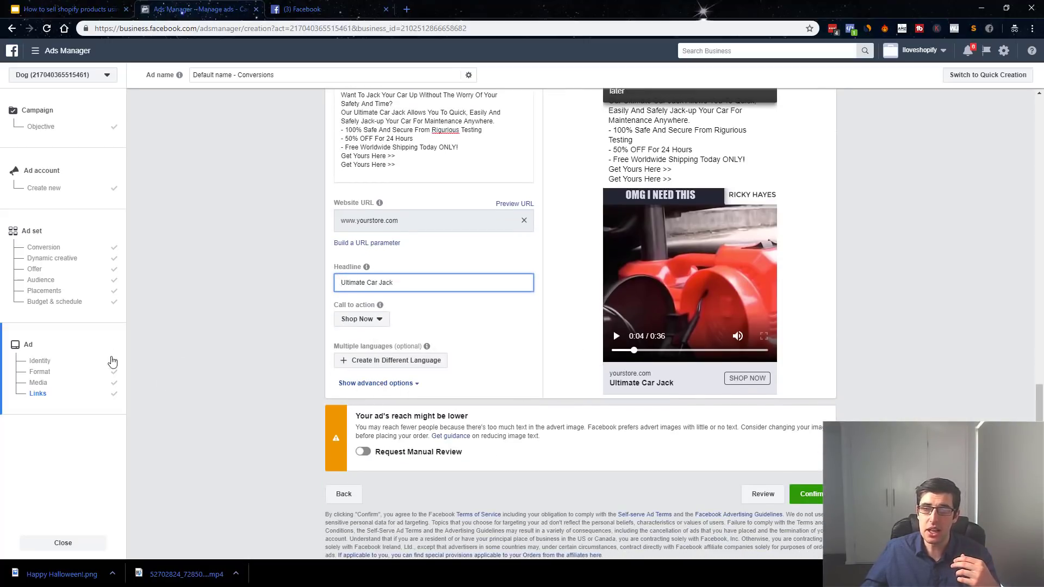
drag(469, 432, 582, 430)
scroll(688, 294, up, 2)
scroll(689, 294, up, 6)
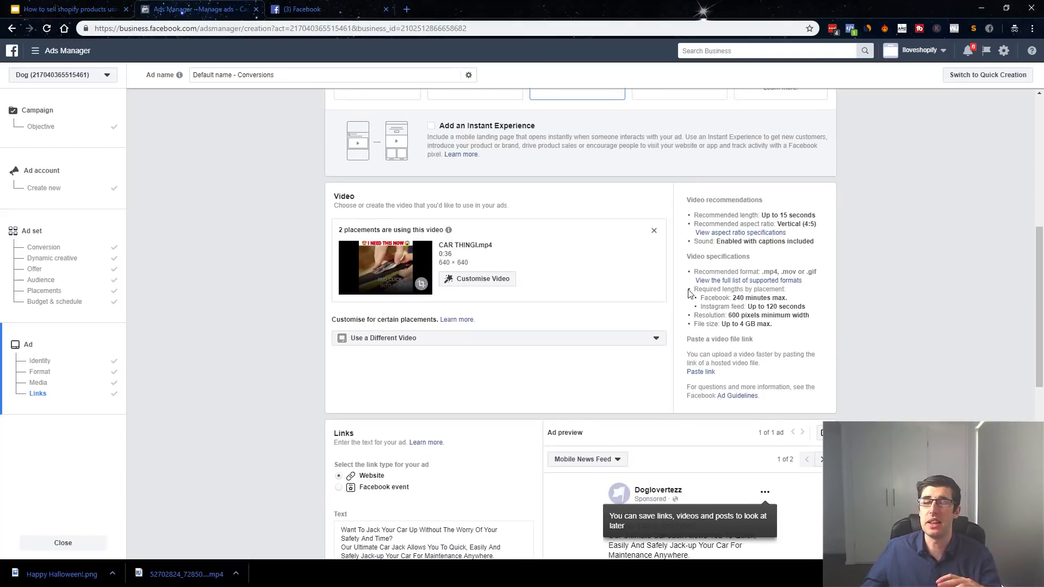
scroll(689, 290, down, 5)
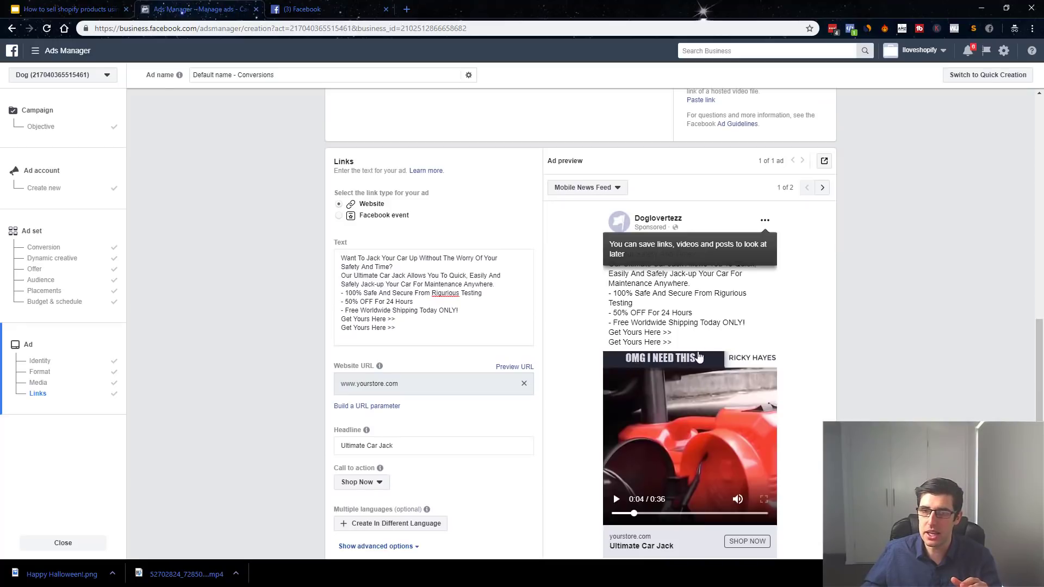
scroll(539, 357, down, 3)
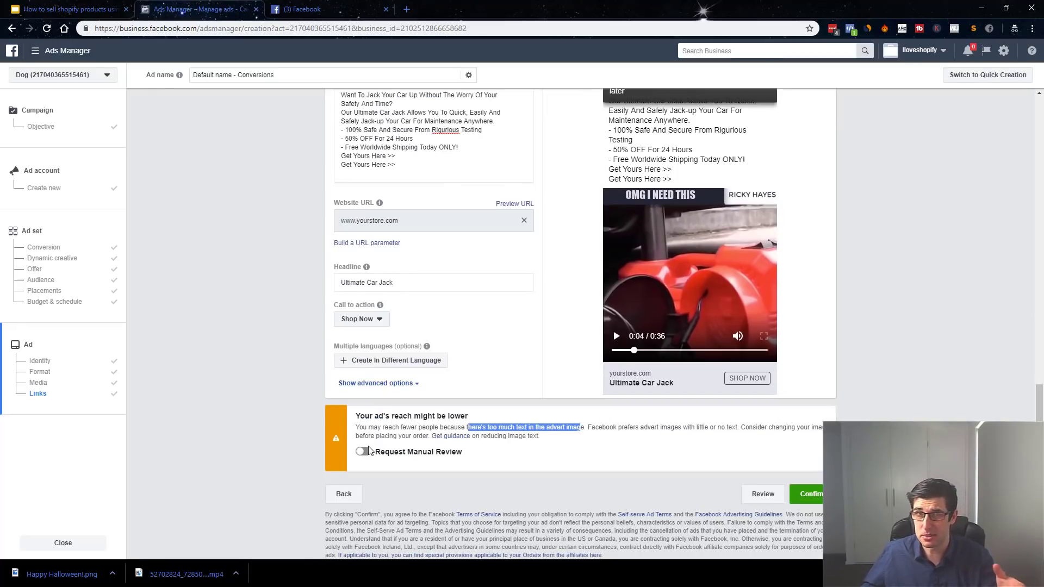
scroll(369, 450, up, 3)
scroll(368, 451, up, 10)
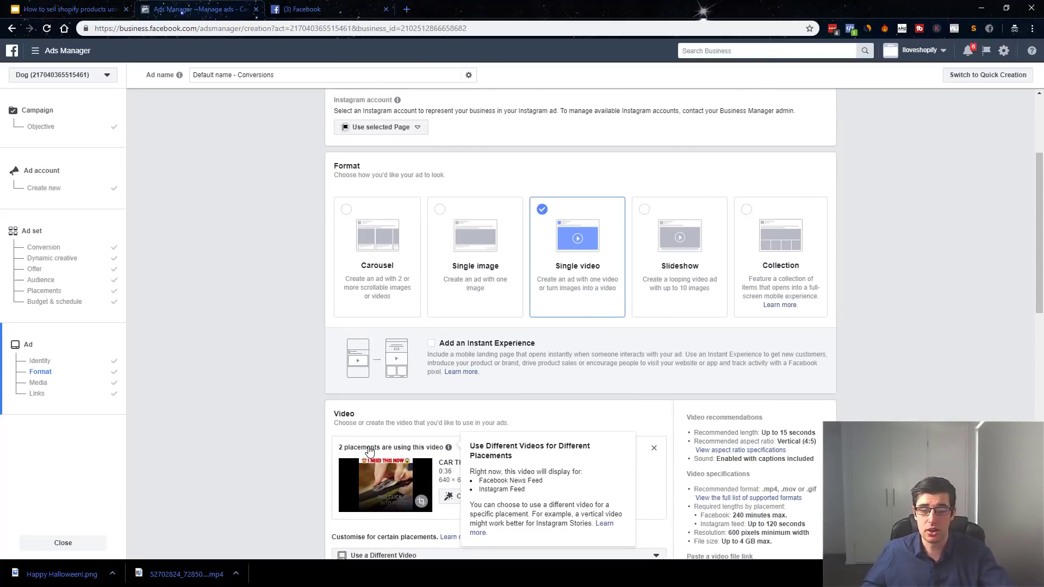